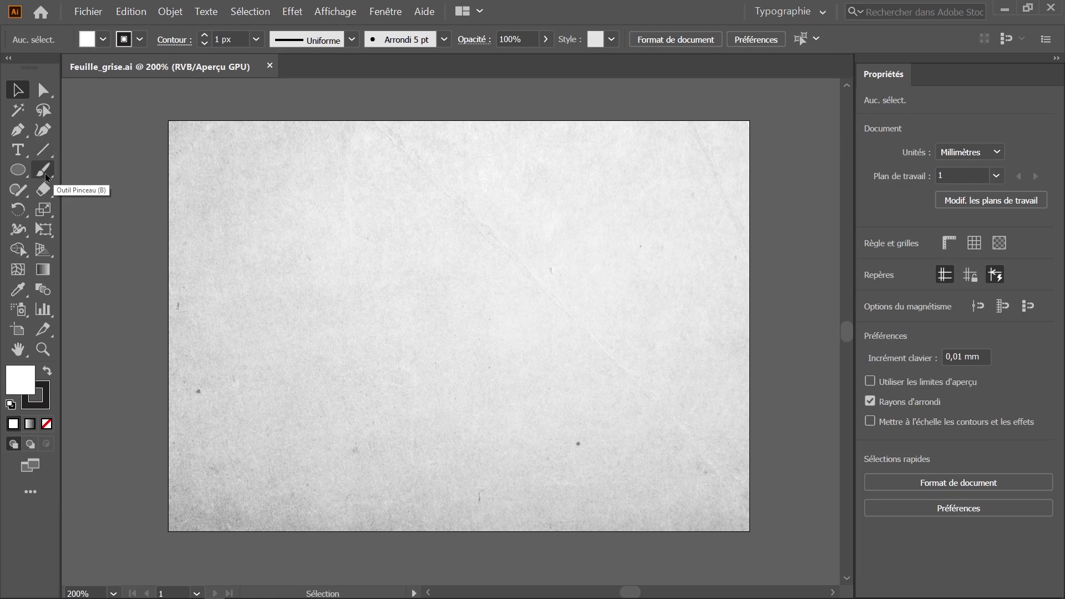
Activate the Paintbrush tool on the Feuille_grise.ai grey paper sheet.
click(44, 170)
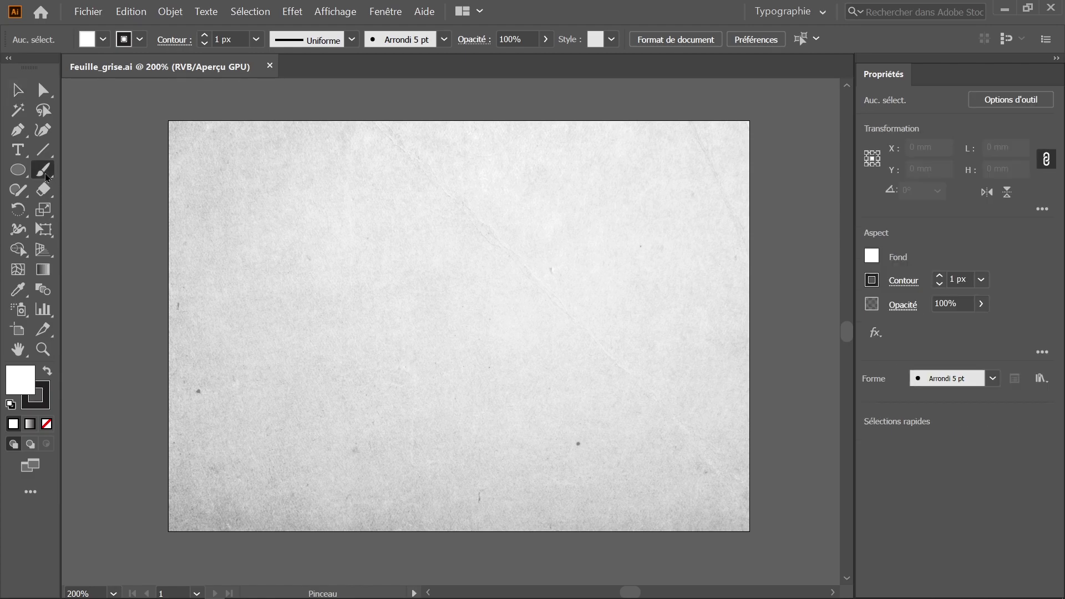
Open the Formes panel from Fenêtre, enlarge it, and select all unused brushes.
click(385, 13)
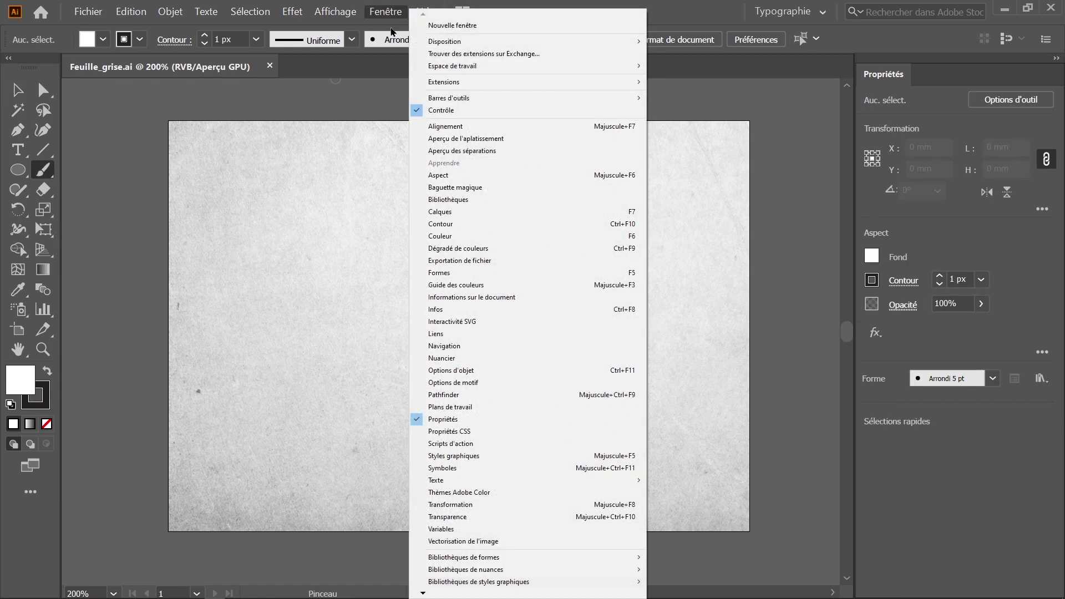
click(439, 273)
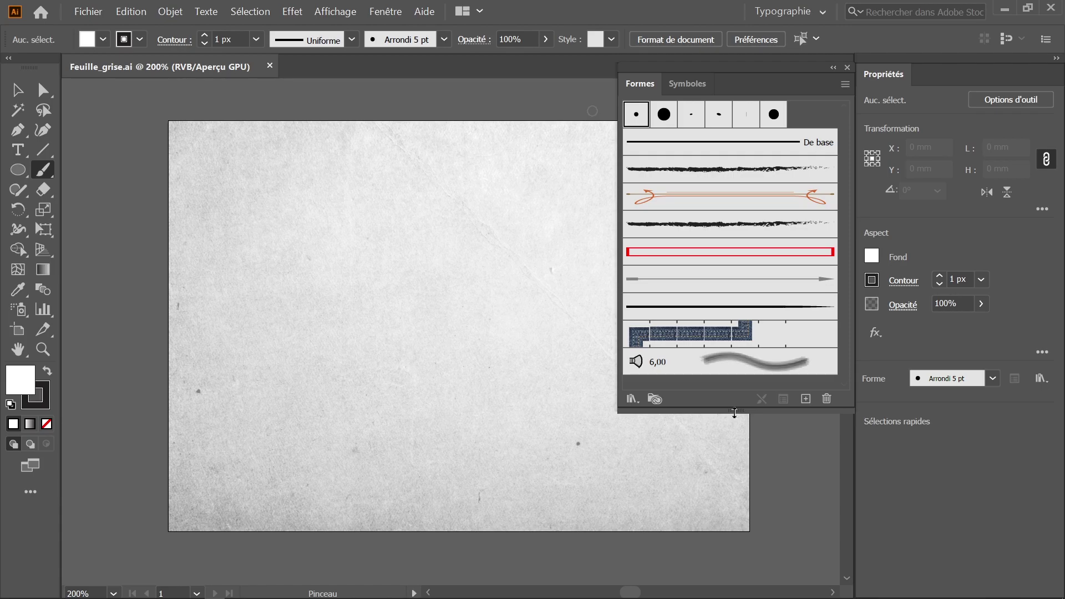
drag(735, 412, 735, 437)
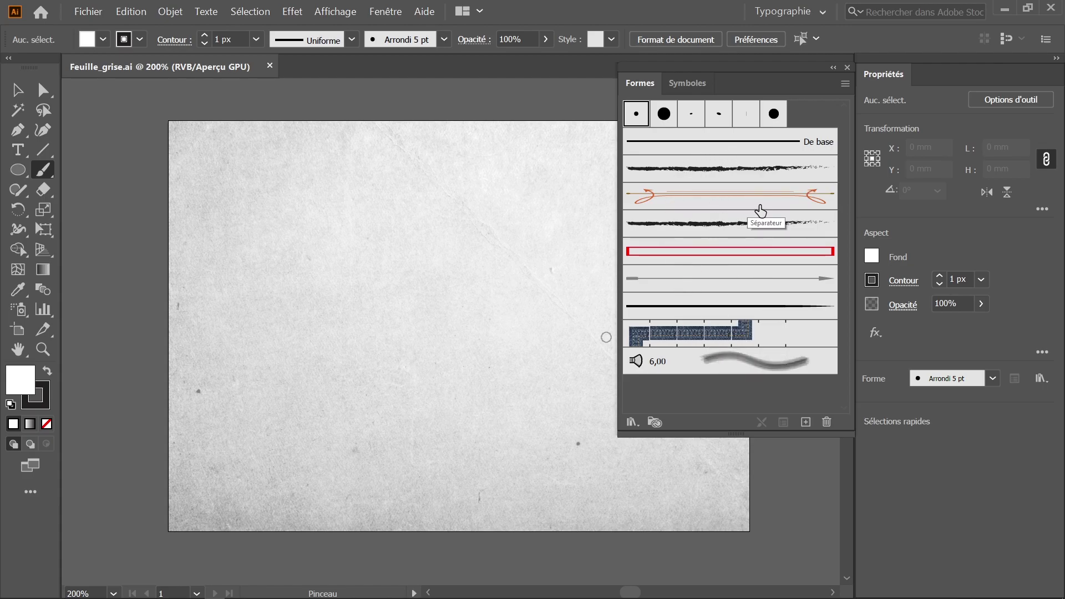
click(847, 86)
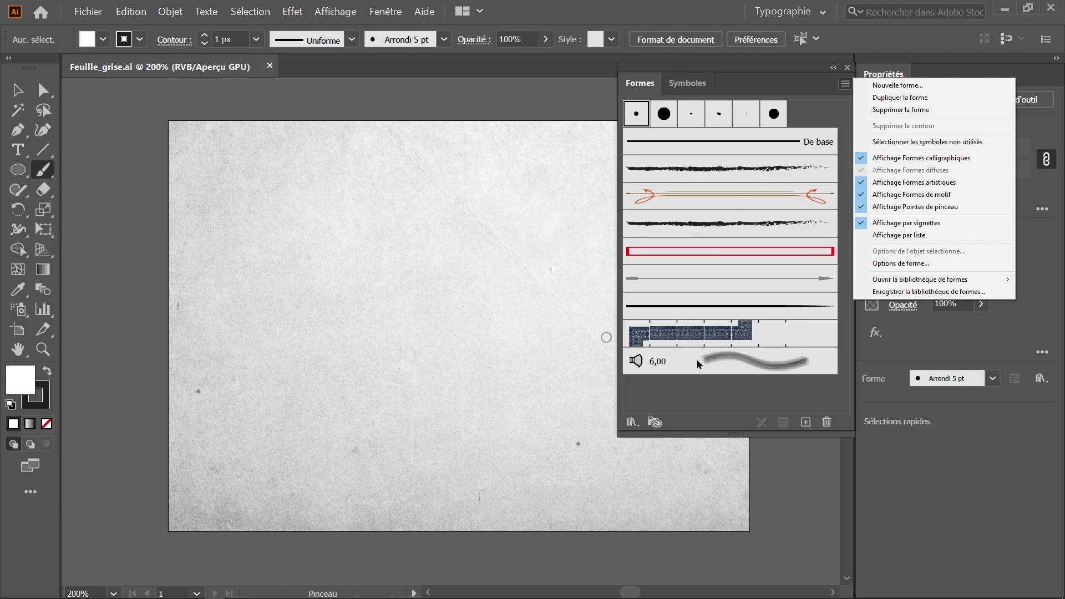
click(898, 142)
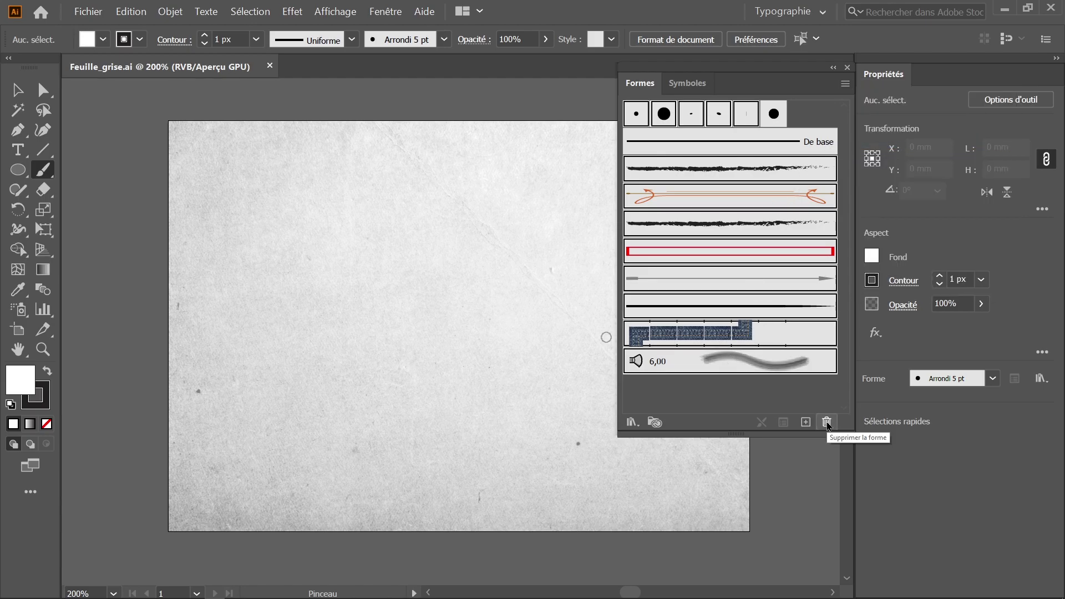
Delete the selected unused brushes, leaving calligraphy and De base, and make De base current.
click(827, 423)
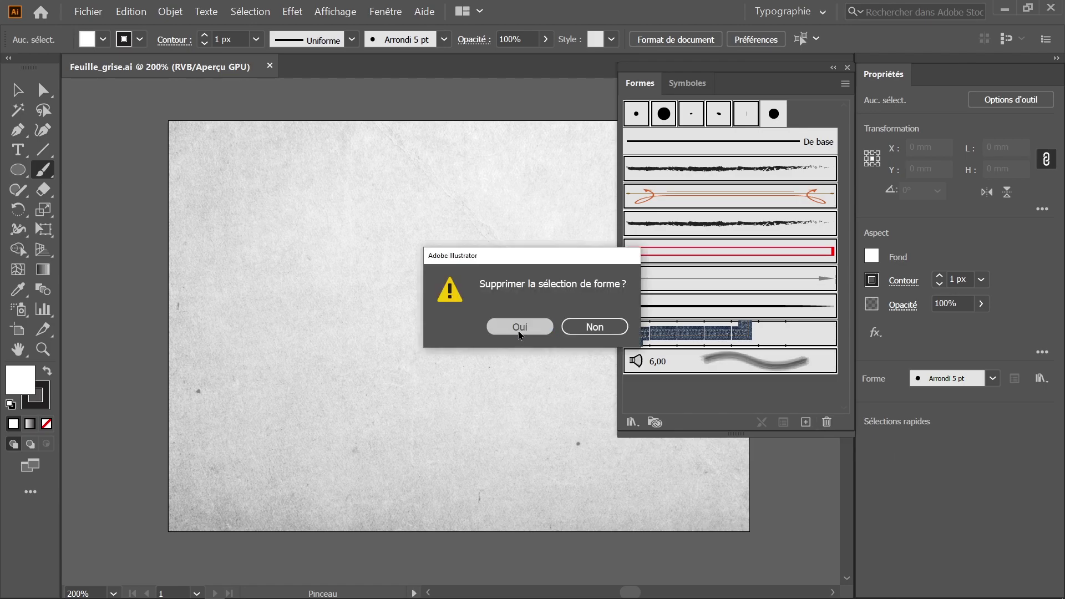
click(521, 329)
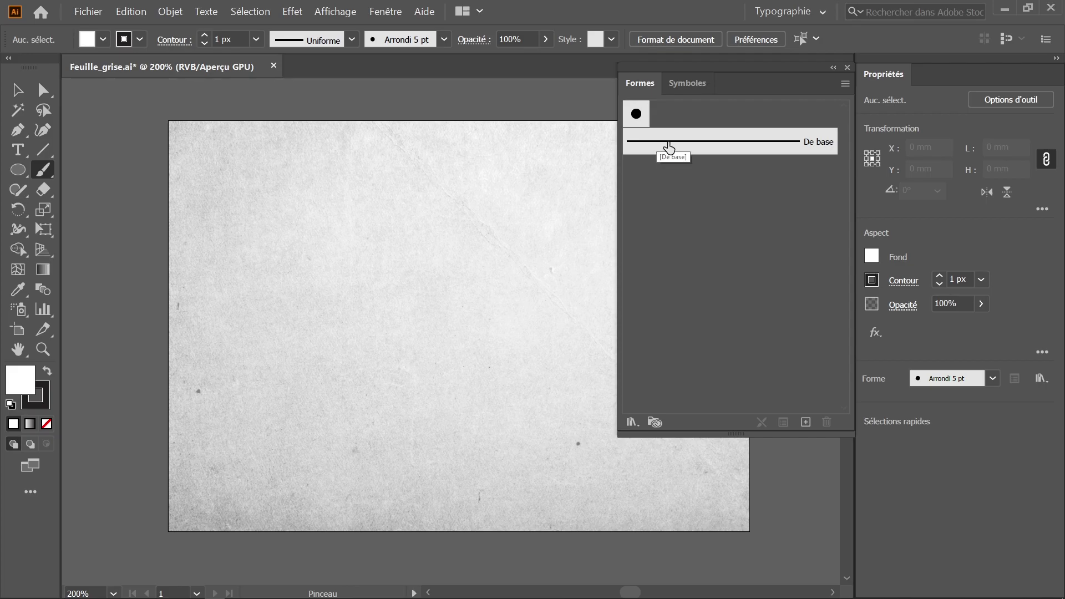
click(669, 147)
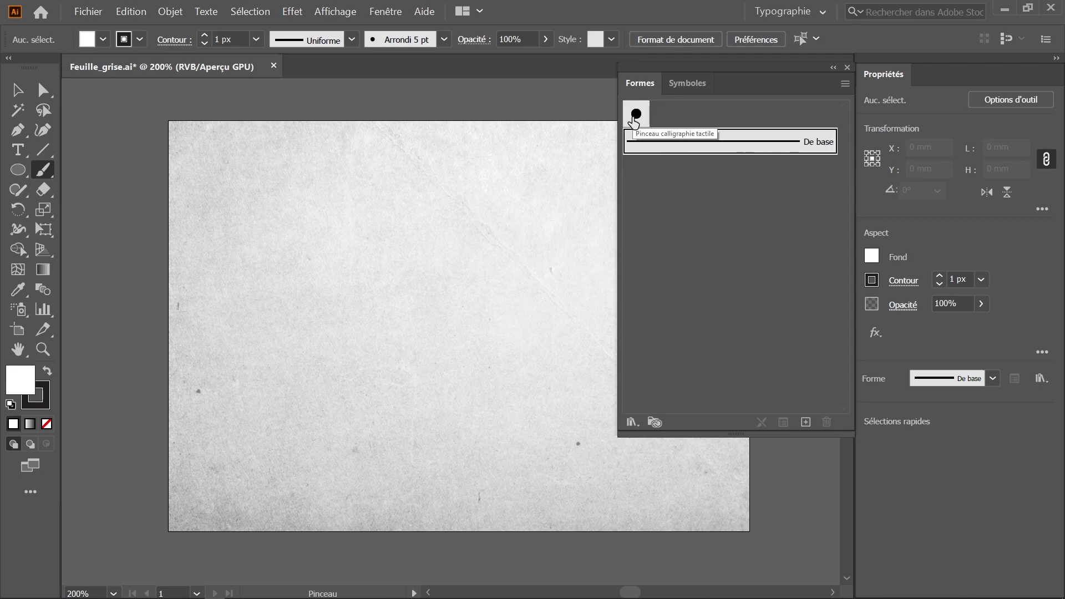
click(635, 119)
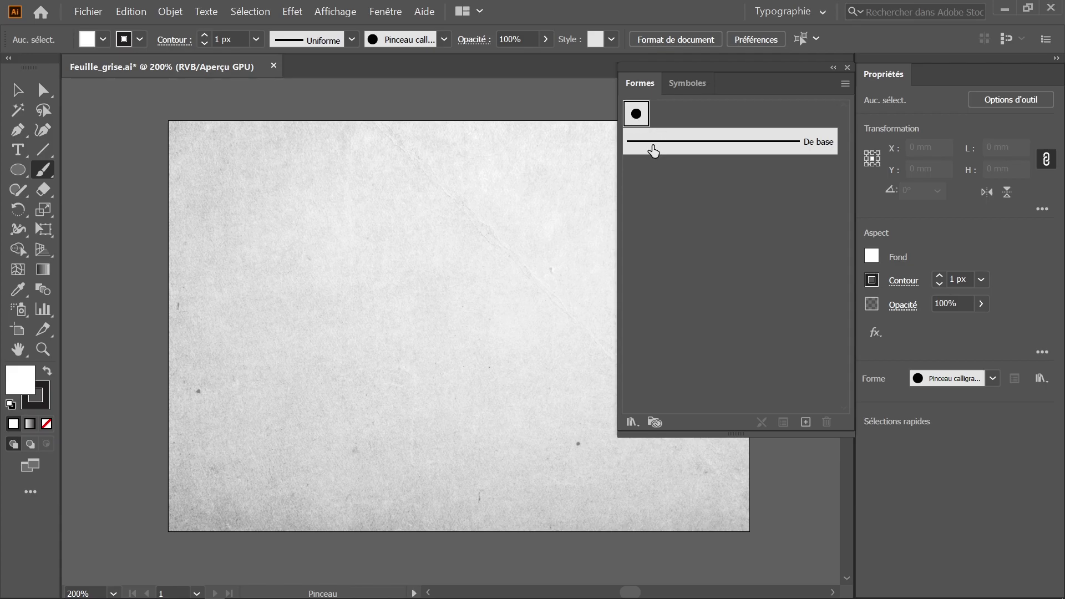
click(653, 149)
drag(489, 202, 314, 387)
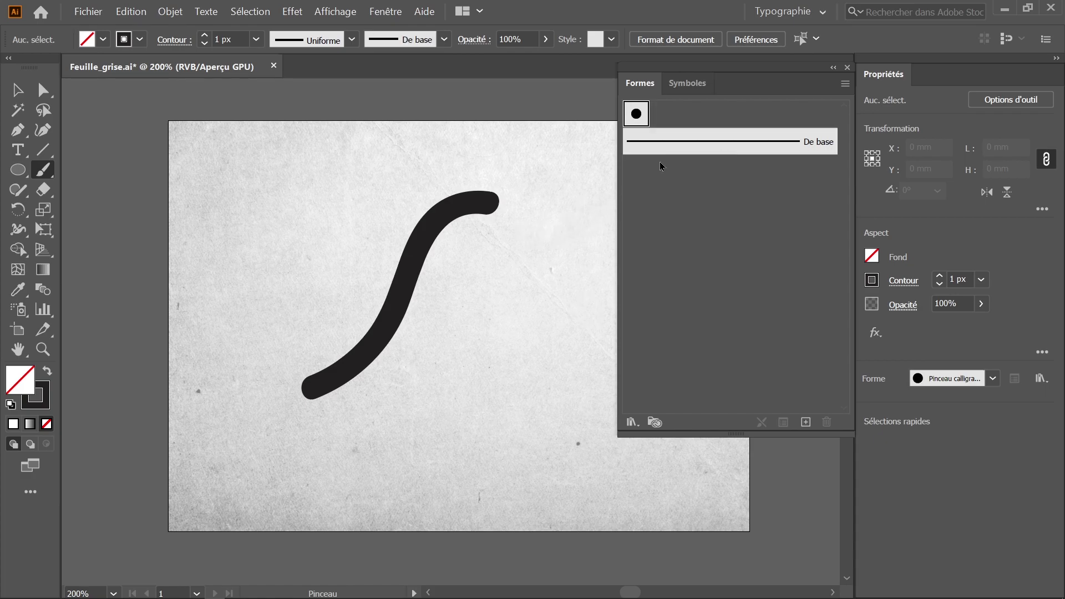
drag(560, 225, 452, 414)
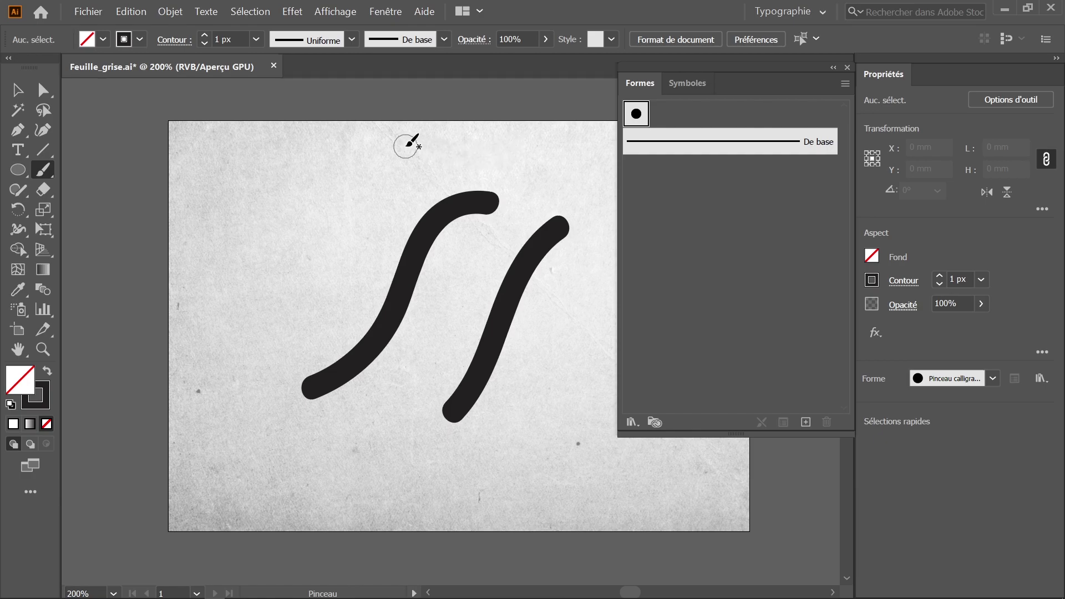
key(ctrl+z)
key(ctrl+z)
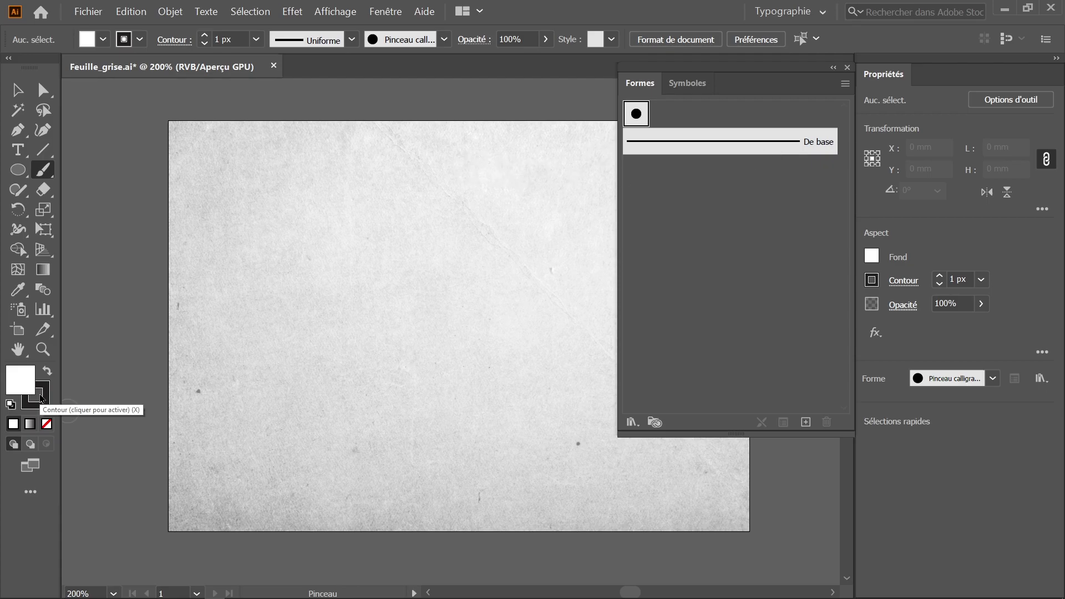
Draw a thin 44.4 × 3.1 mm rectangle near the top of the paper.
right_click(18, 170)
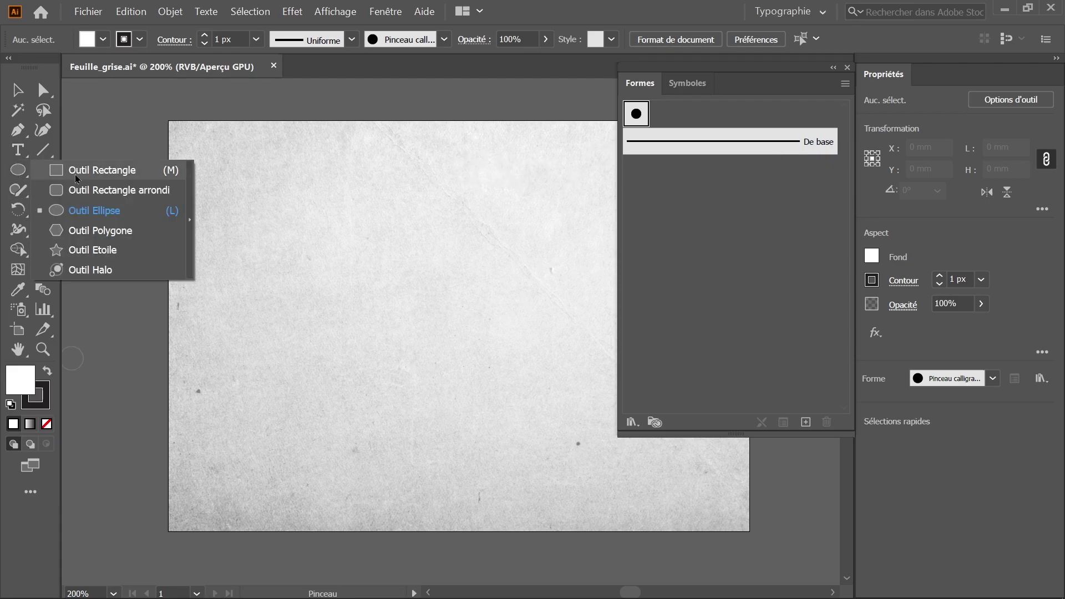
click(69, 174)
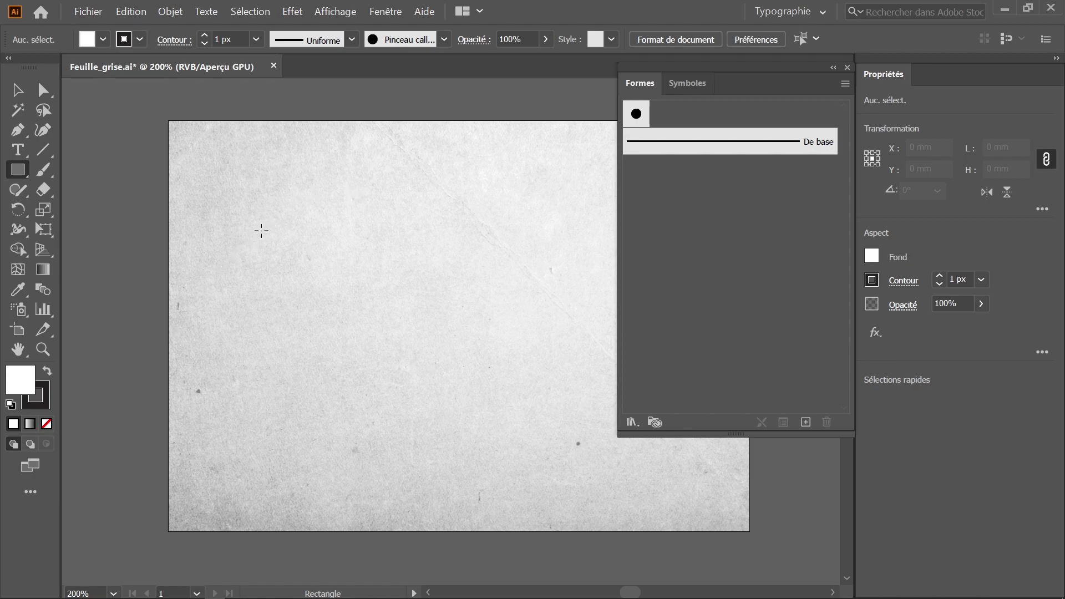
drag(261, 231, 508, 248)
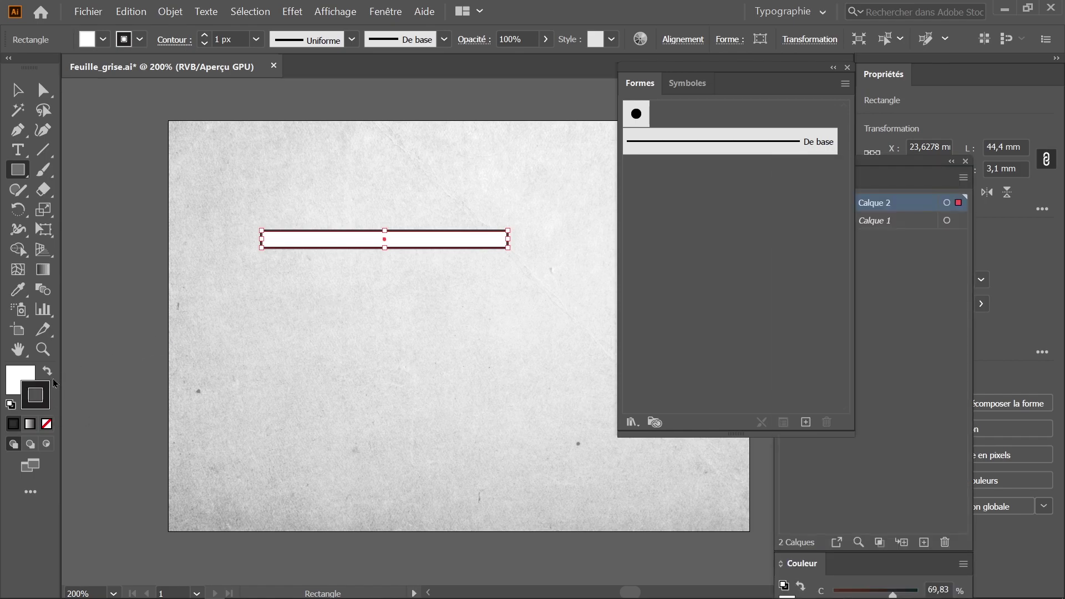
Give the rectangle a black 000000 fill and no stroke.
click(47, 395)
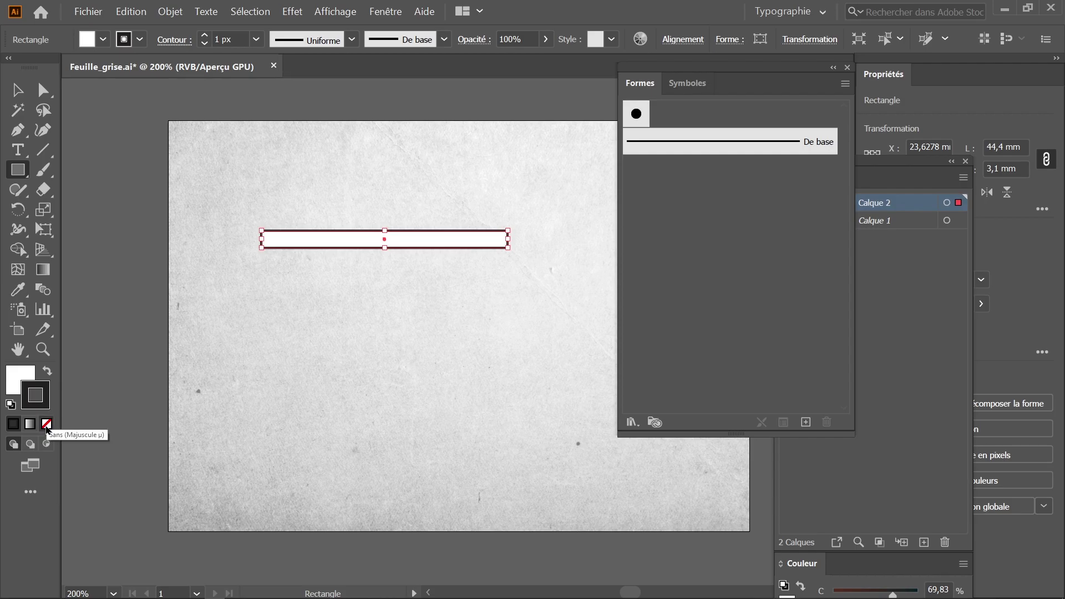
click(47, 429)
click(20, 381)
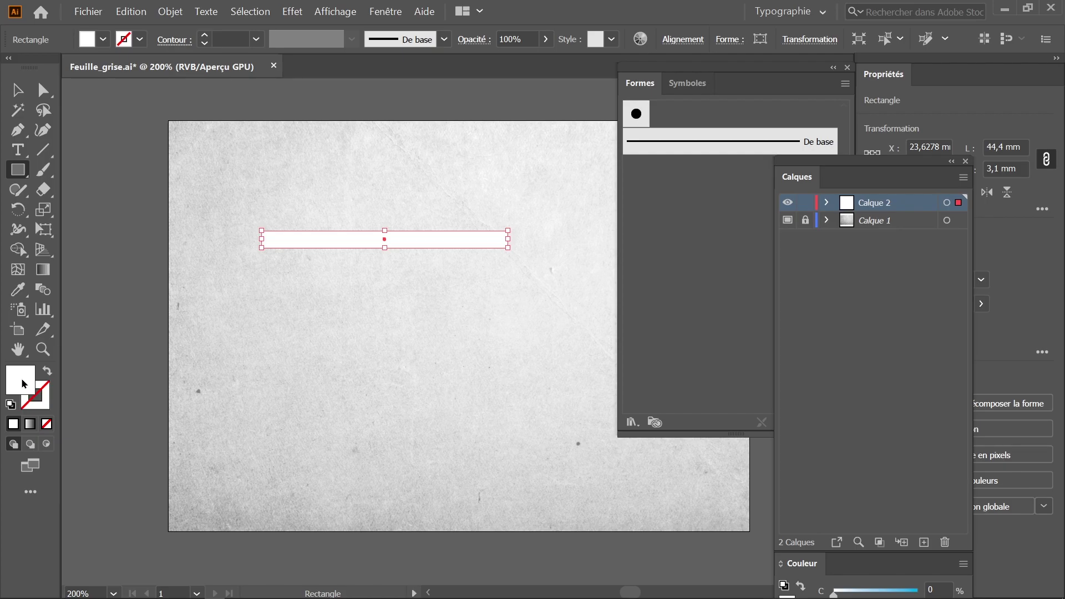
double_click(24, 383)
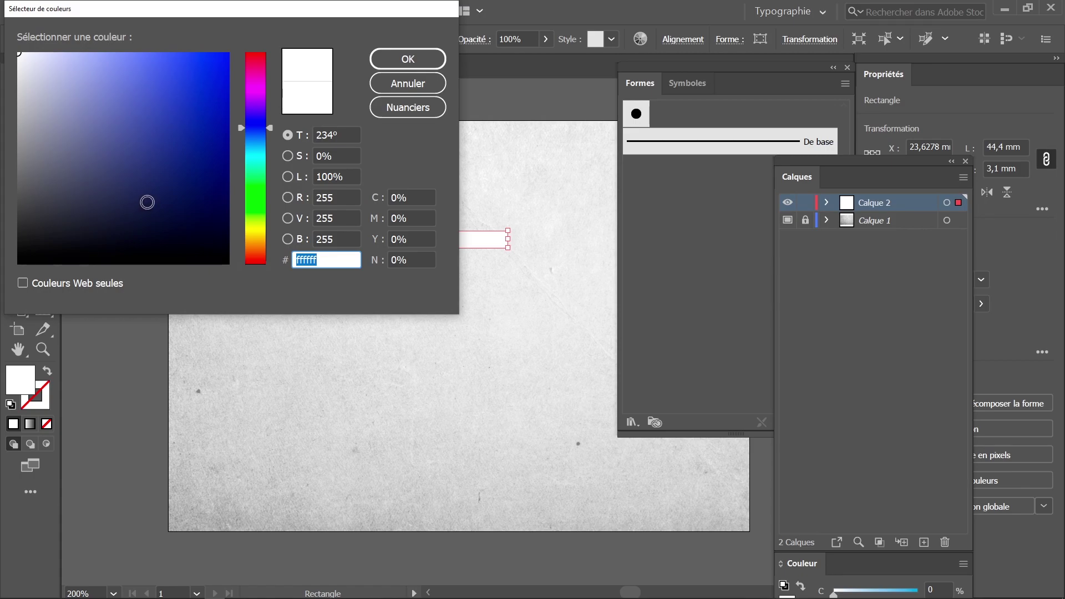
drag(147, 202, 250, 278)
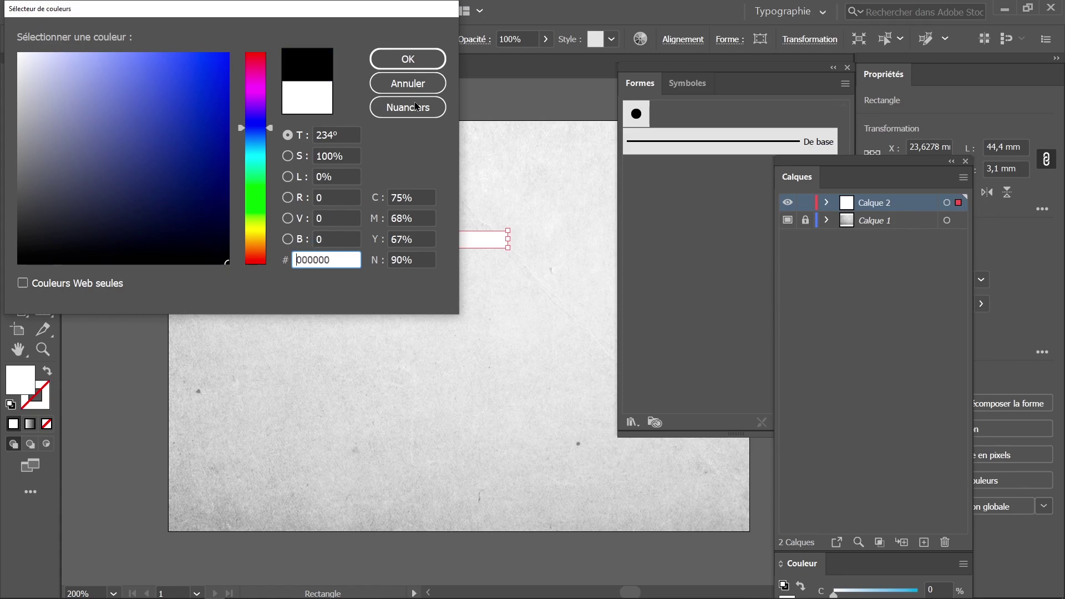
click(397, 60)
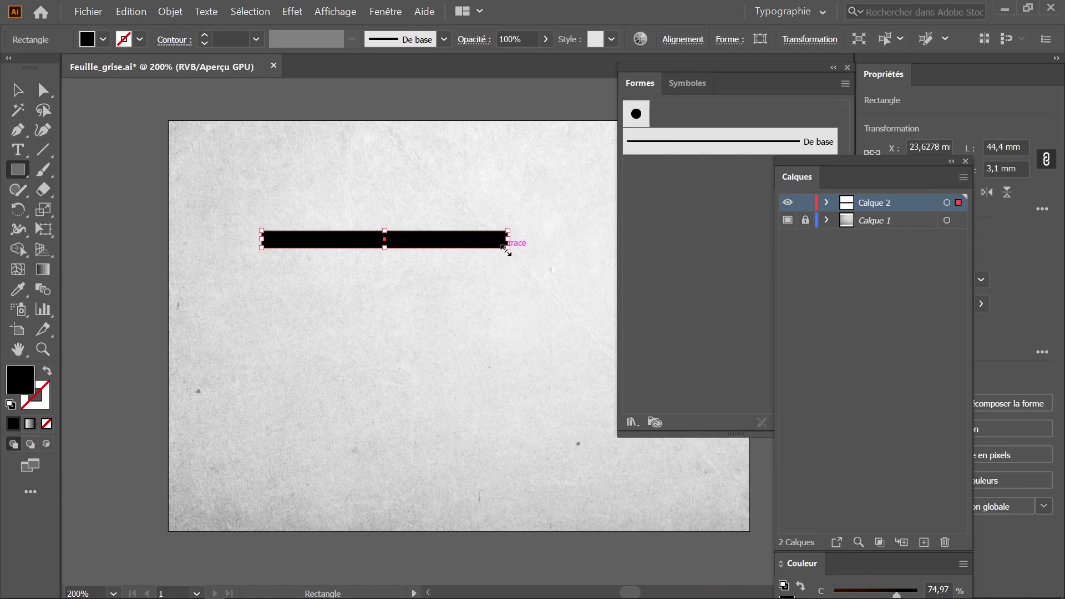
scroll(507, 249, up, 1)
Add an anchor on the bar's right edge and pull it out into a sharp point.
scroll(512, 261, up, 2)
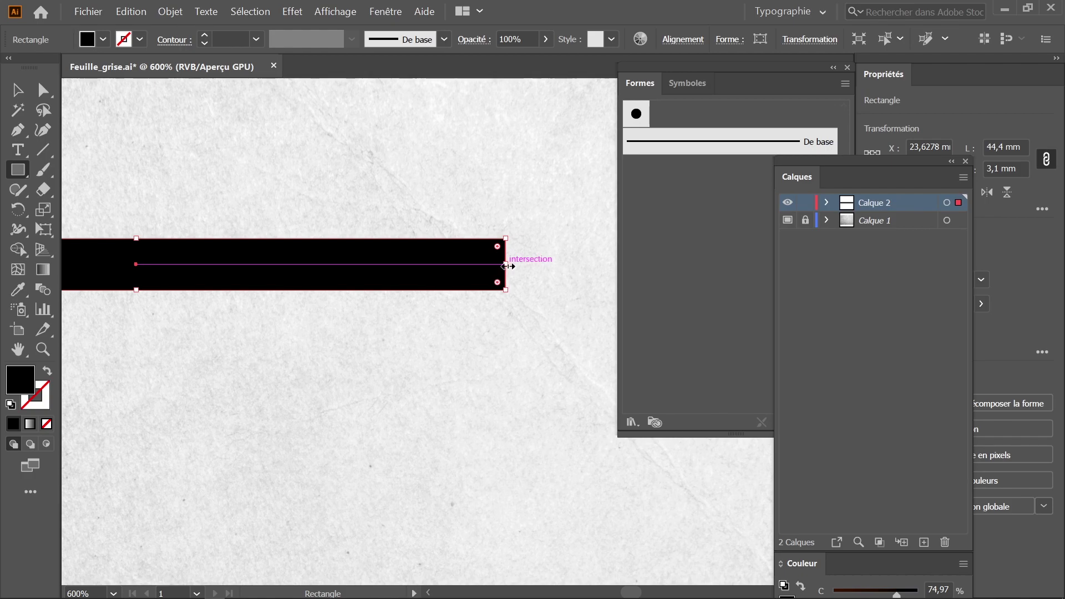
key(p)
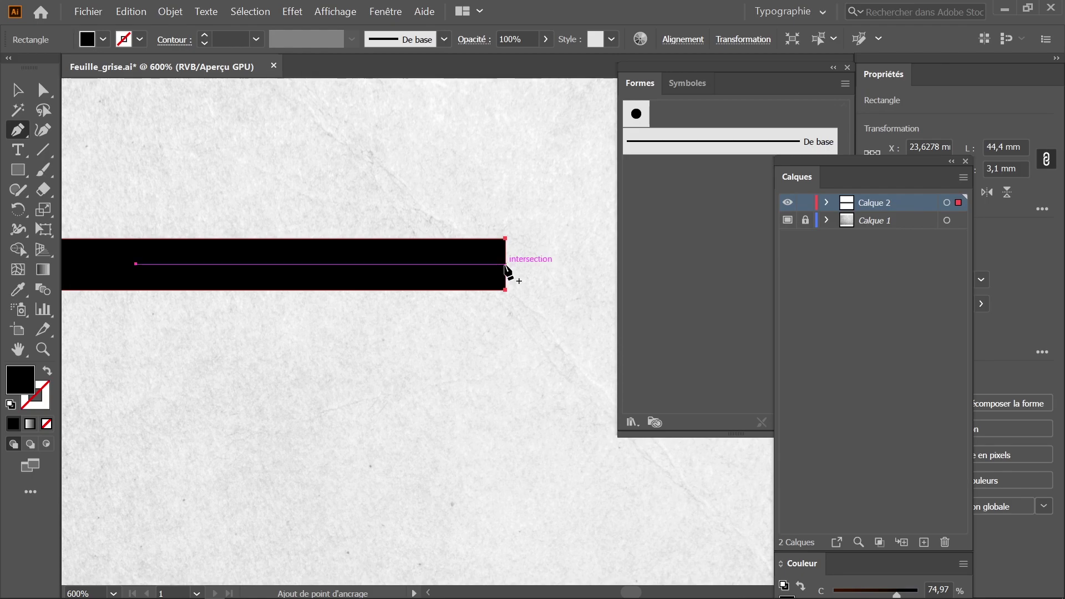
click(505, 264)
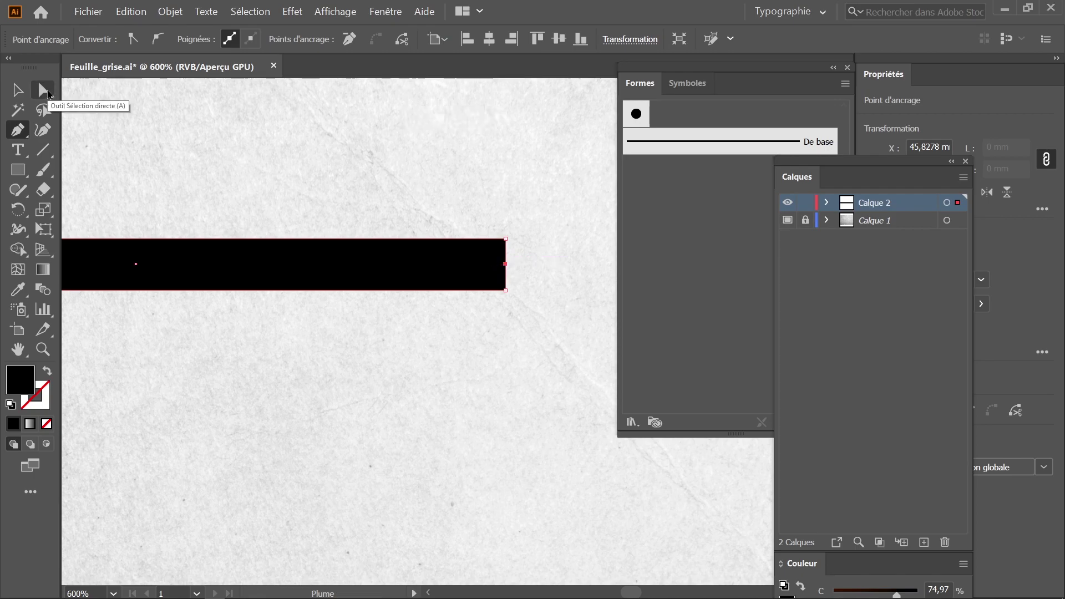
click(44, 91)
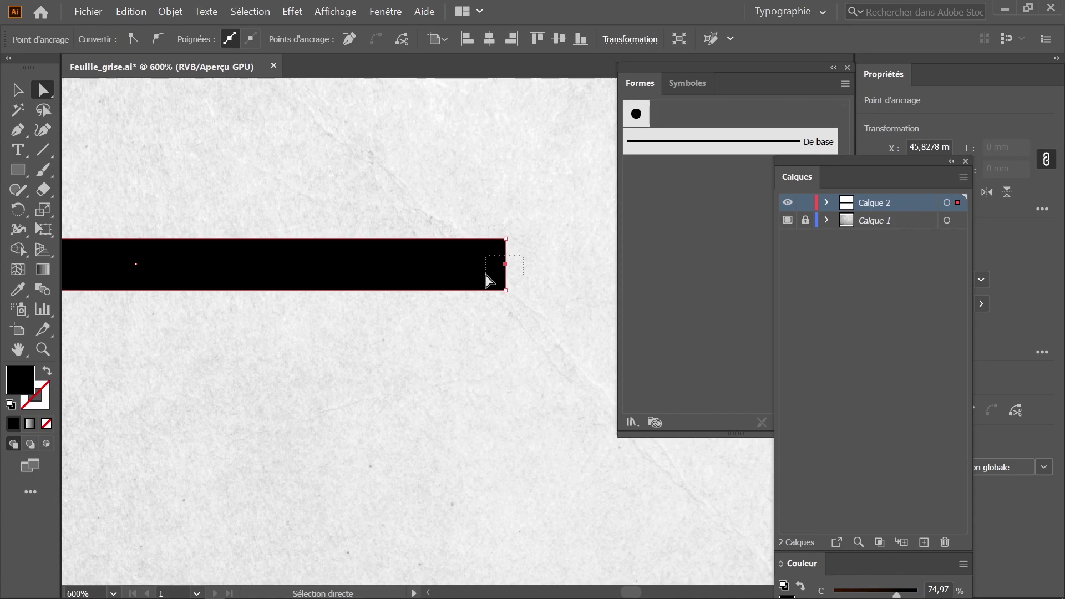
drag(486, 275, 486, 275)
scroll(511, 271, down, 2)
scroll(511, 272, down, 1)
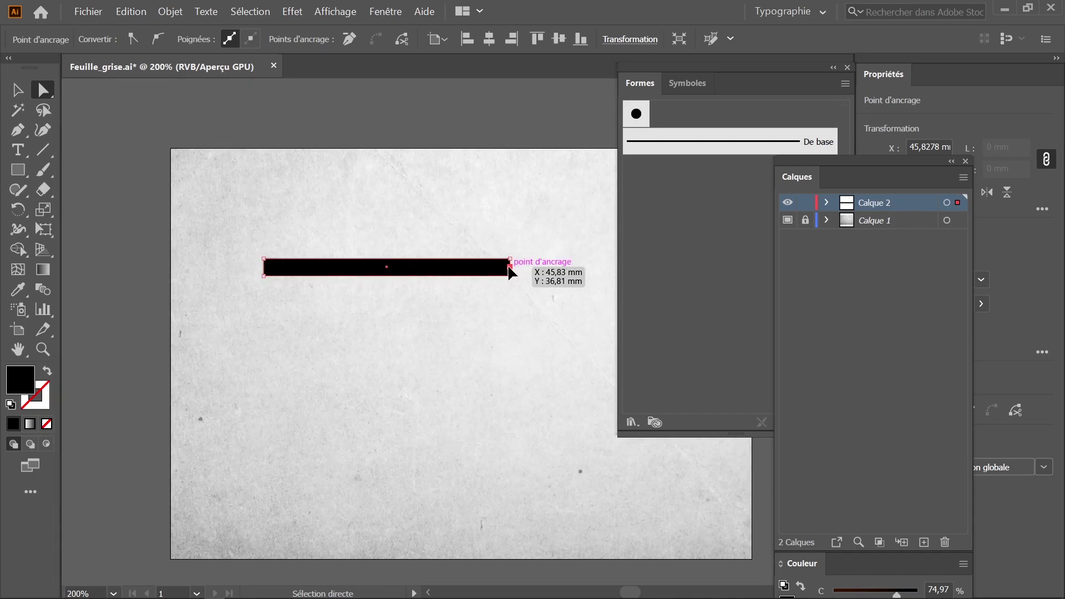
drag(510, 268, 563, 270)
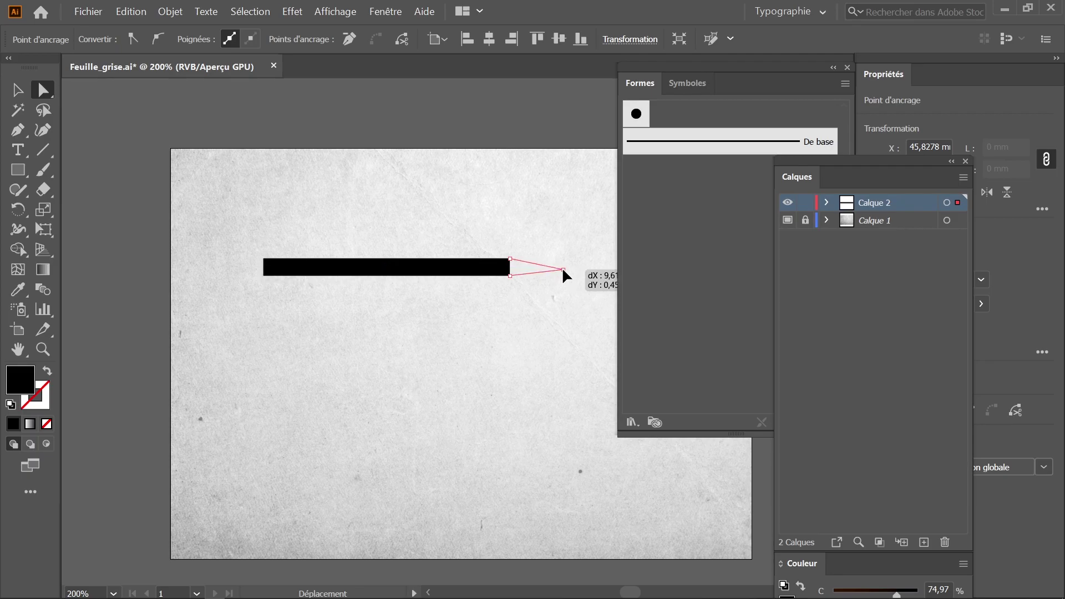
drag(563, 269, 569, 272)
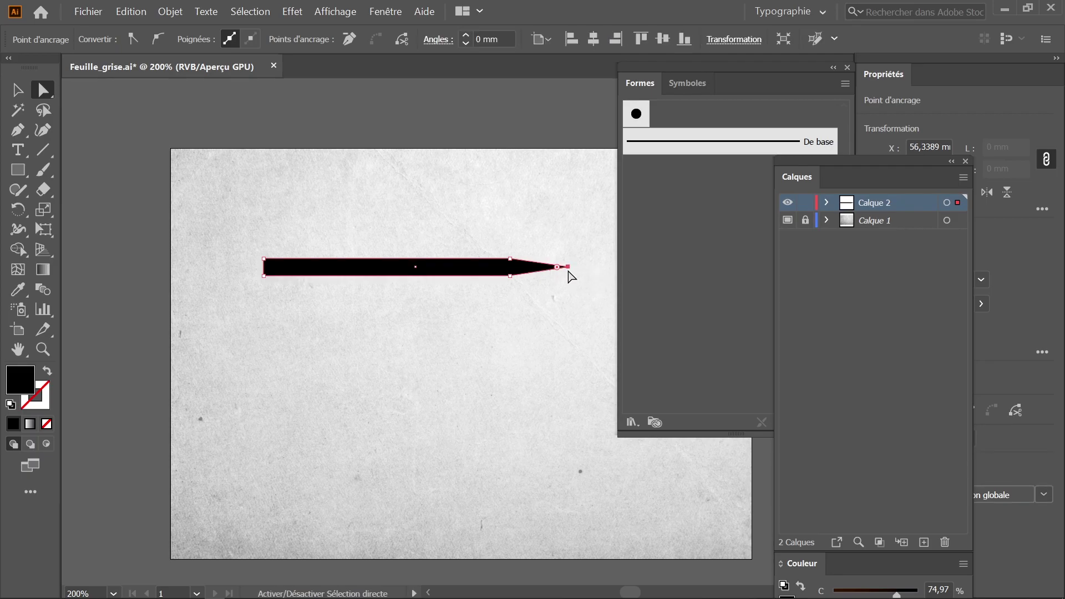
Round the two corners where the taper begins, then deselect the blade.
scroll(530, 291, up, 1)
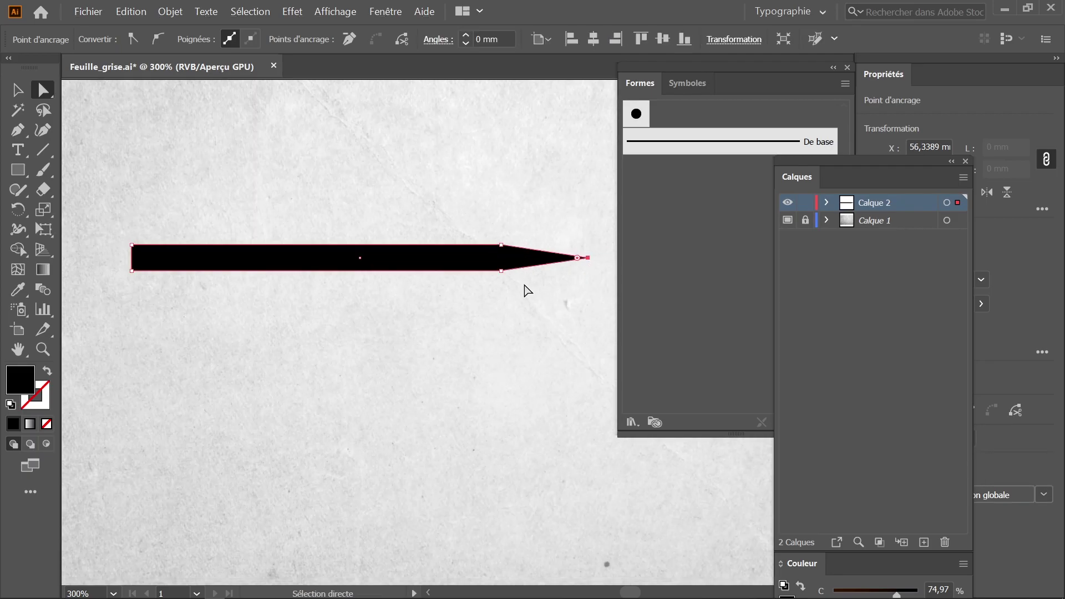
scroll(506, 259, up, 2)
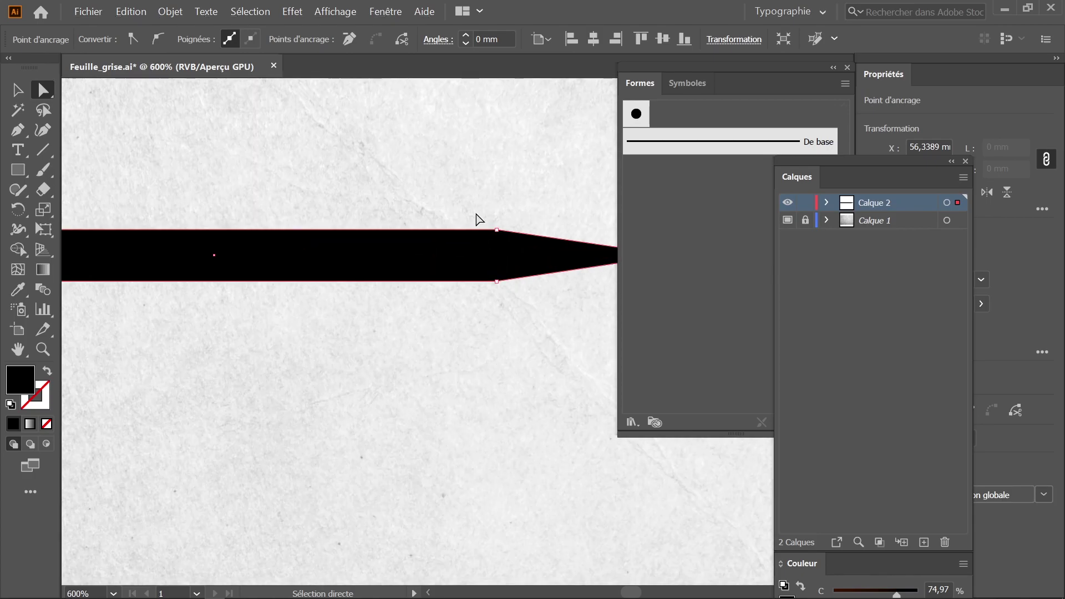
drag(458, 198, 542, 340)
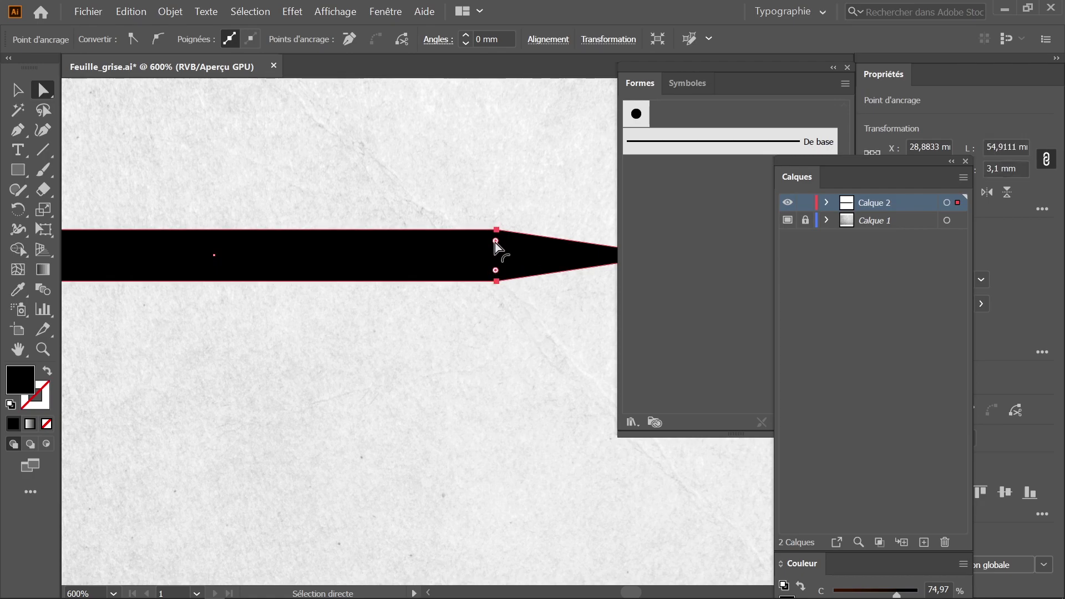
drag(494, 242, 379, 431)
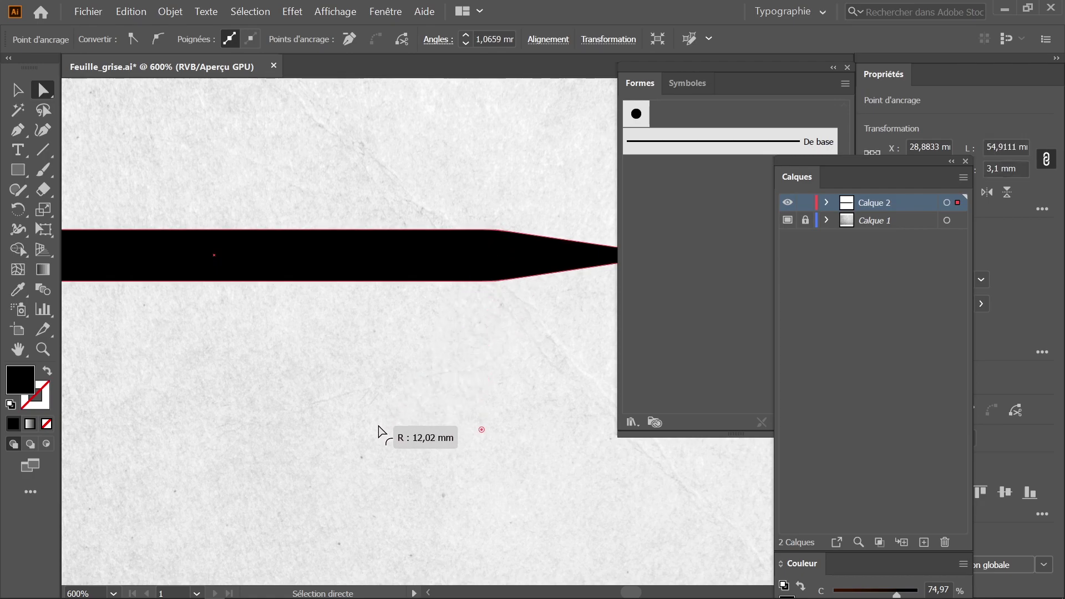
drag(379, 432, 344, 566)
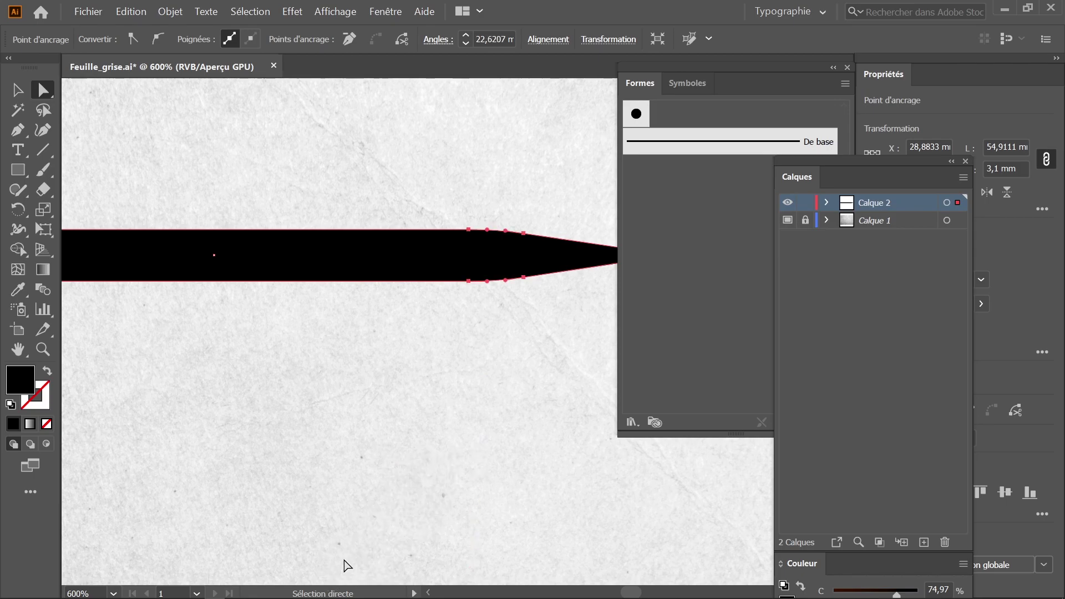
scroll(405, 355, down, 2)
scroll(409, 369, down, 1)
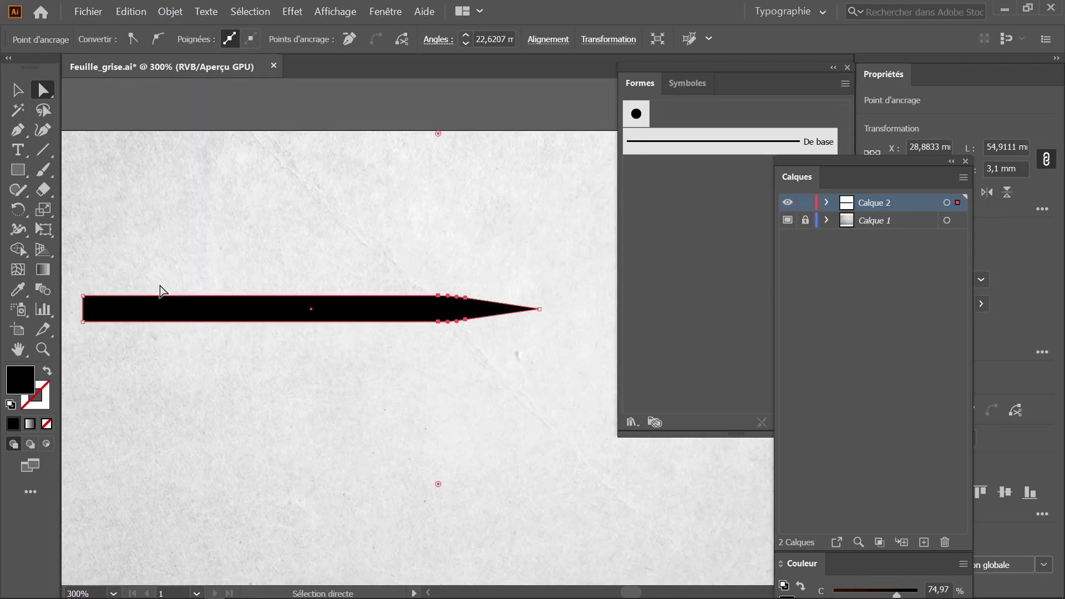
click(18, 90)
click(388, 327)
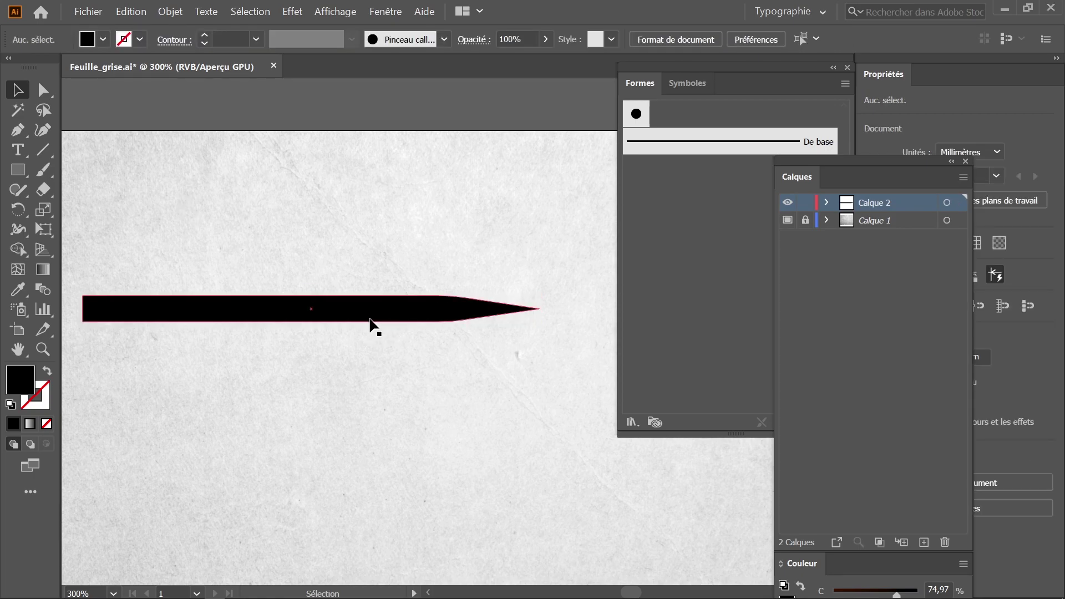
Squash the blade to half height, about 54.91 × 1.55 mm, and recentre the sheet.
click(370, 320)
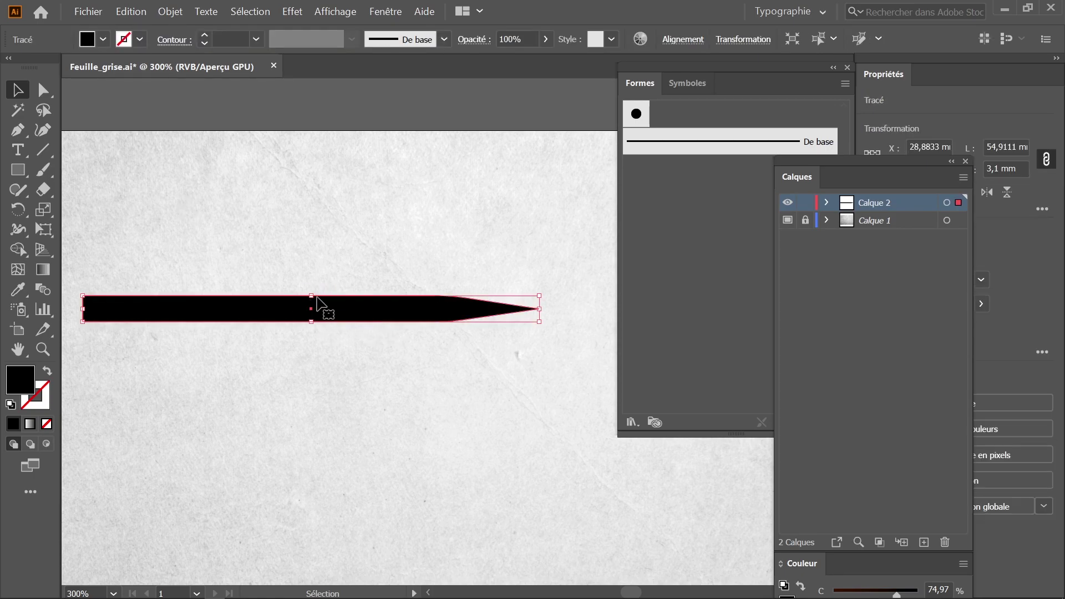
mouse_move(311, 296)
mouse_down()
mouse_move(310, 308)
mouse_move(335, 266)
mouse_up()
click(324, 261)
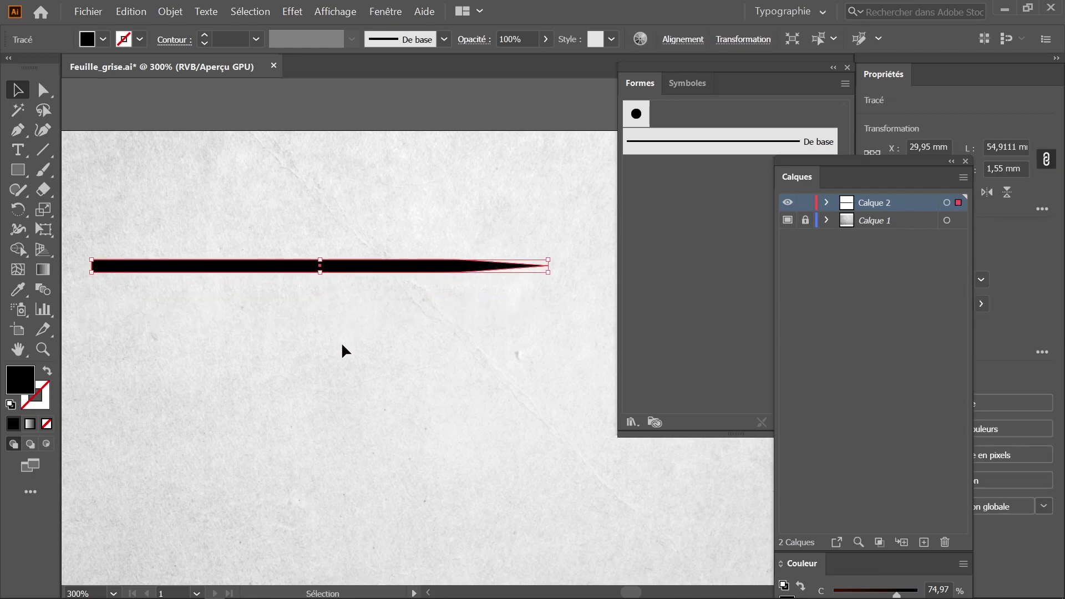
scroll(348, 336, down, 1)
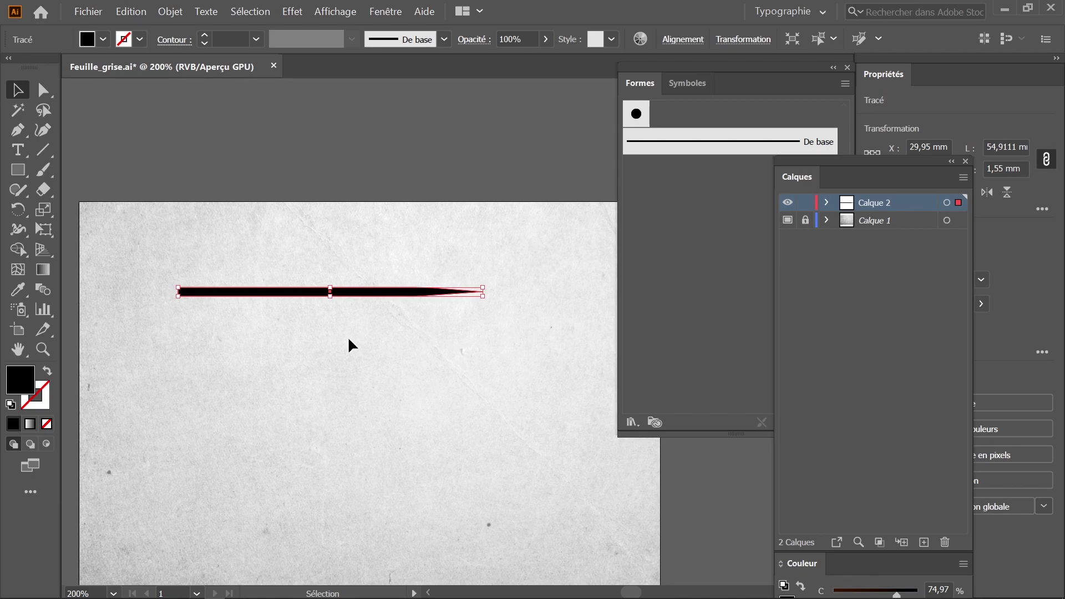
drag(349, 340, 332, 248)
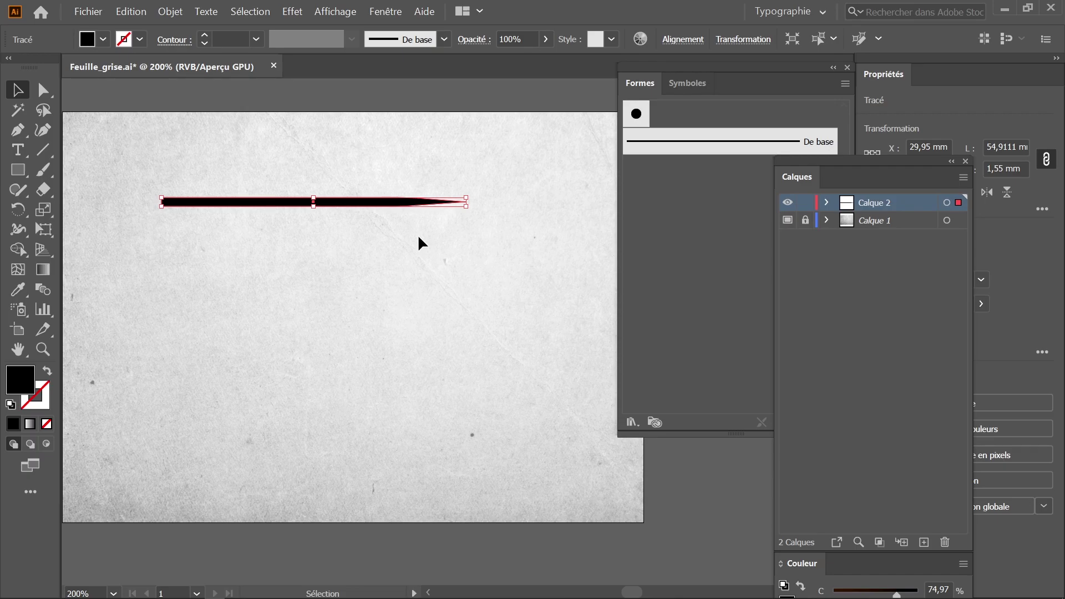
Save the tapered blade shape as a Forme artistique art brush named Trait1.
click(966, 161)
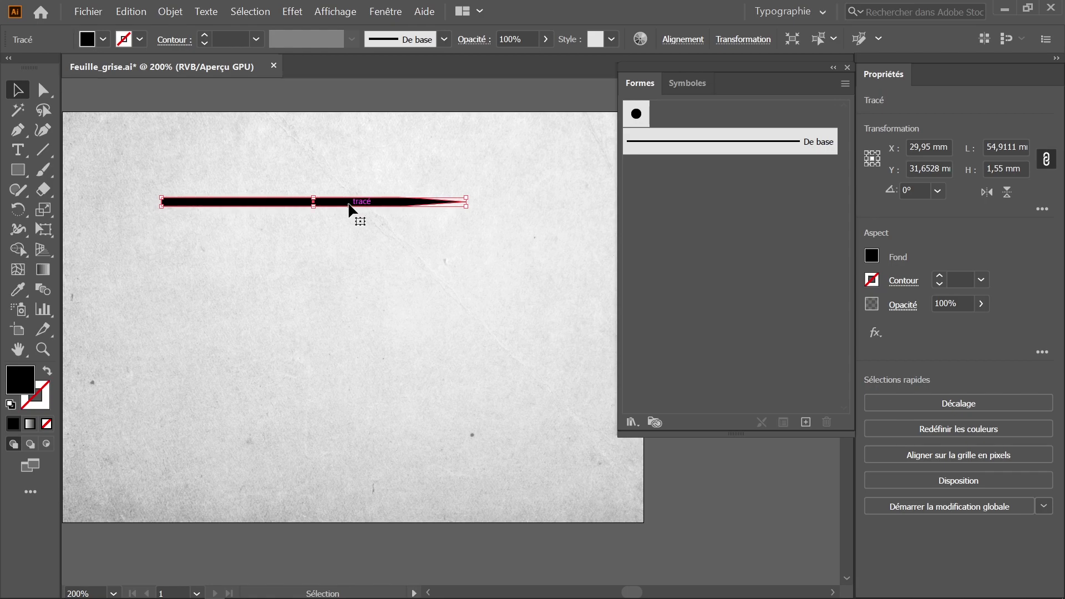
drag(343, 204, 662, 252)
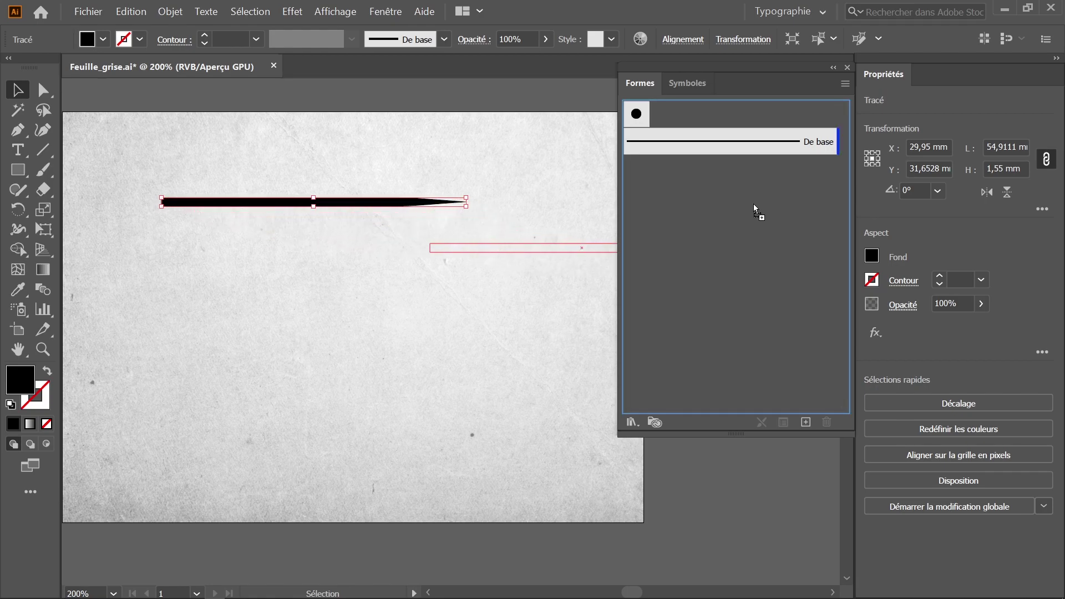
drag(759, 204, 339, 236)
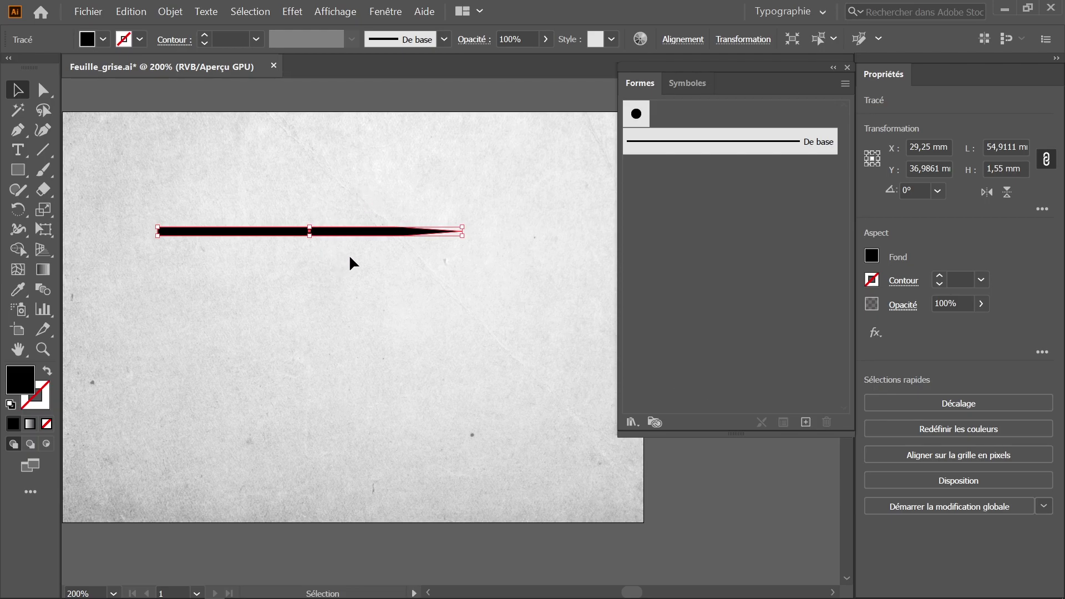
click(806, 424)
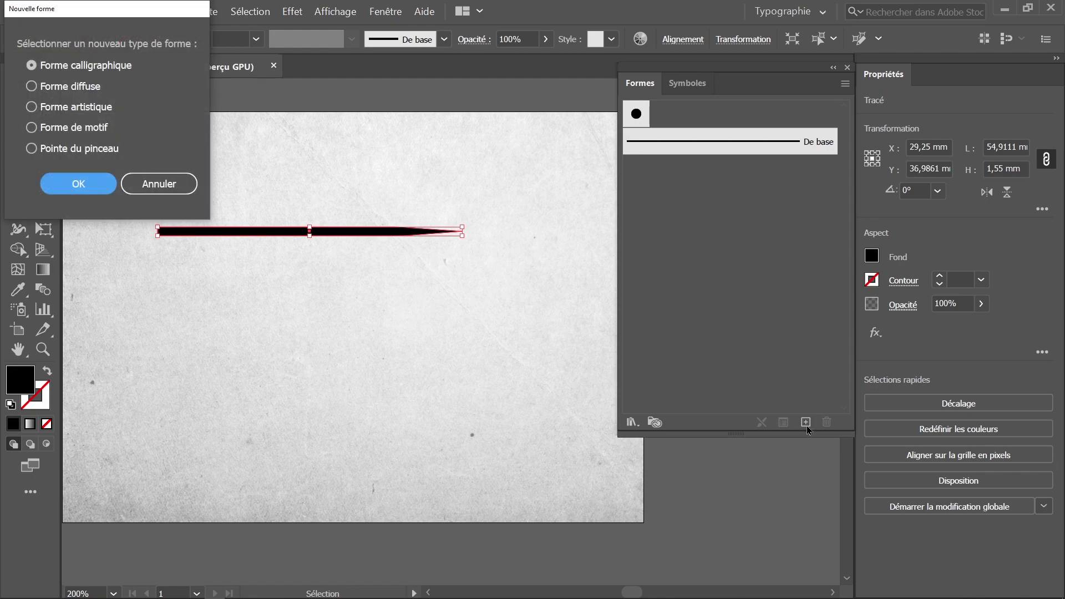
drag(131, 15, 530, 120)
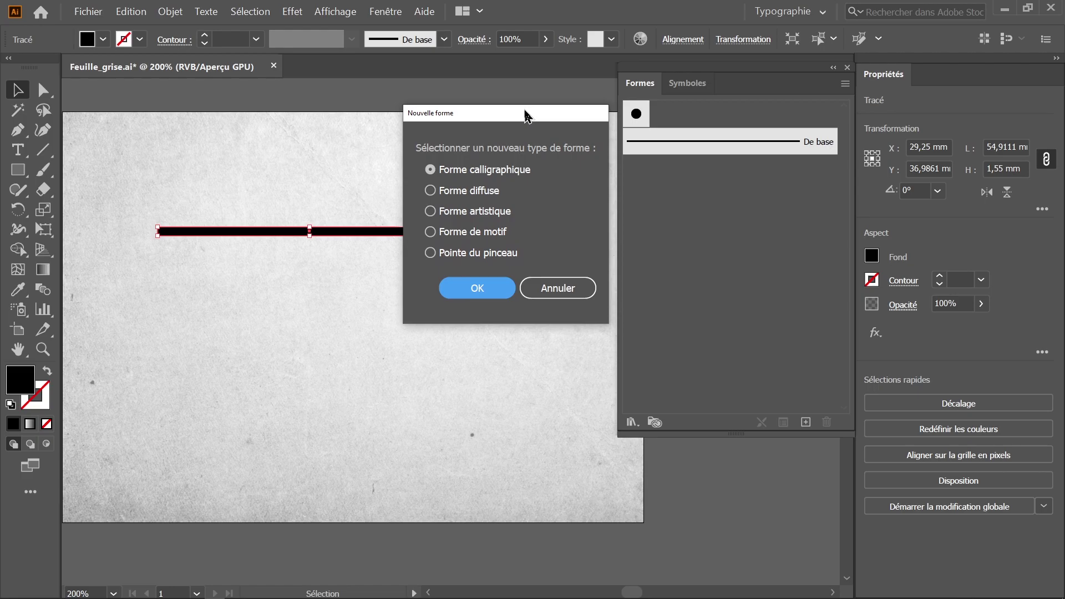
click(478, 214)
click(469, 290)
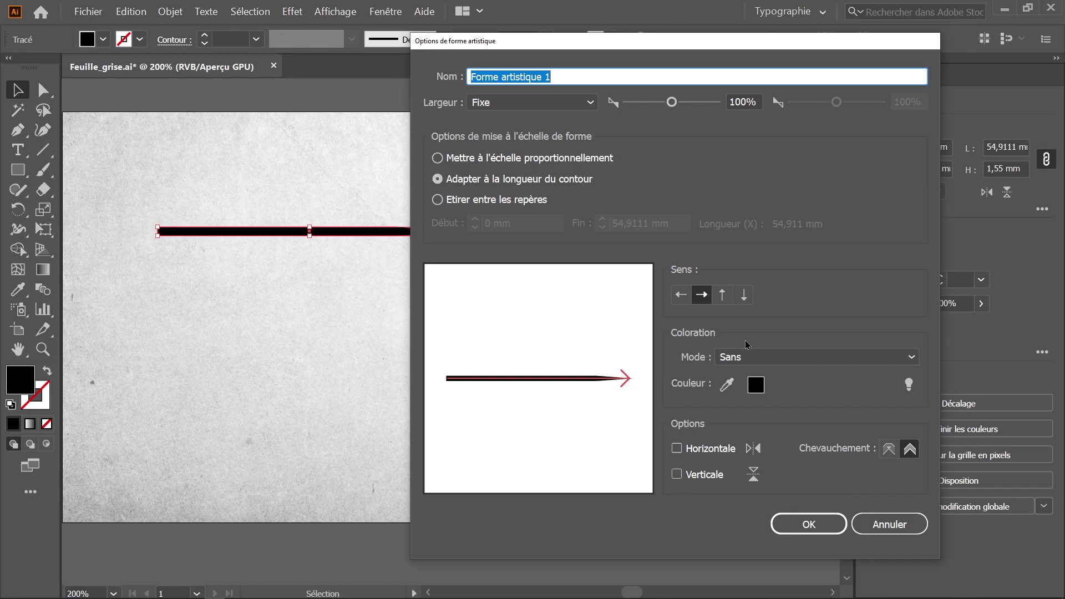
text(Trait1)
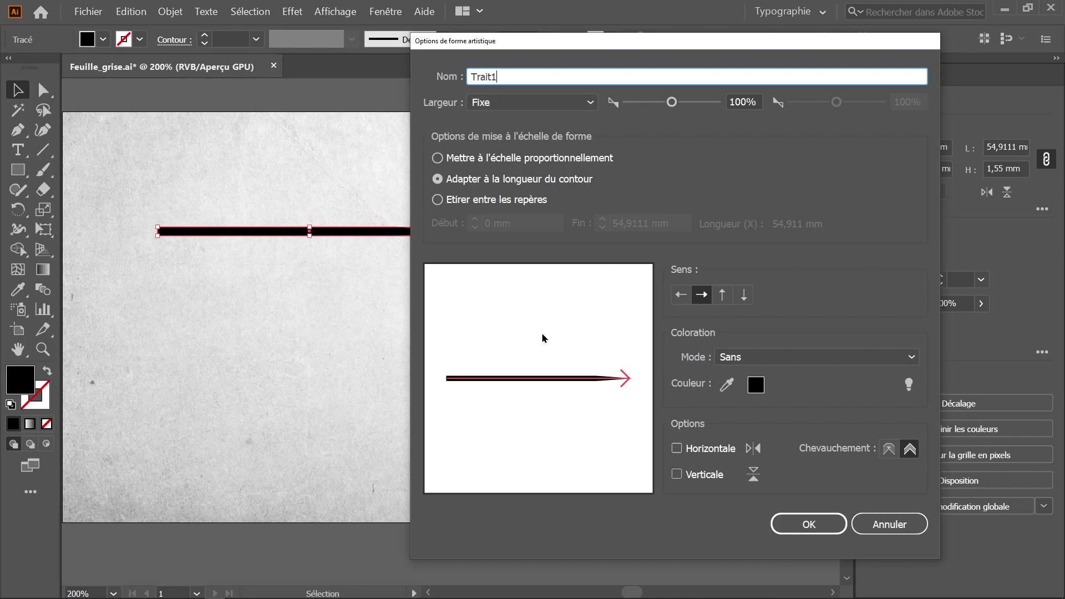
click(807, 525)
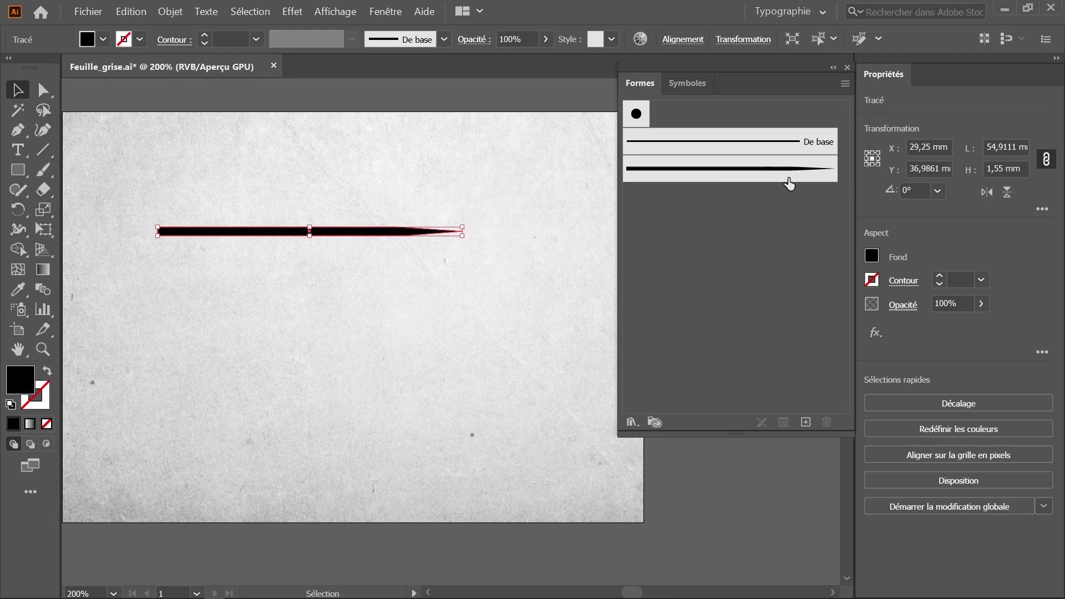
Delete the original blade shape and paint three curving strokes with the Trait1 brush.
drag(318, 284, 321, 287)
key(Delete)
key(b)
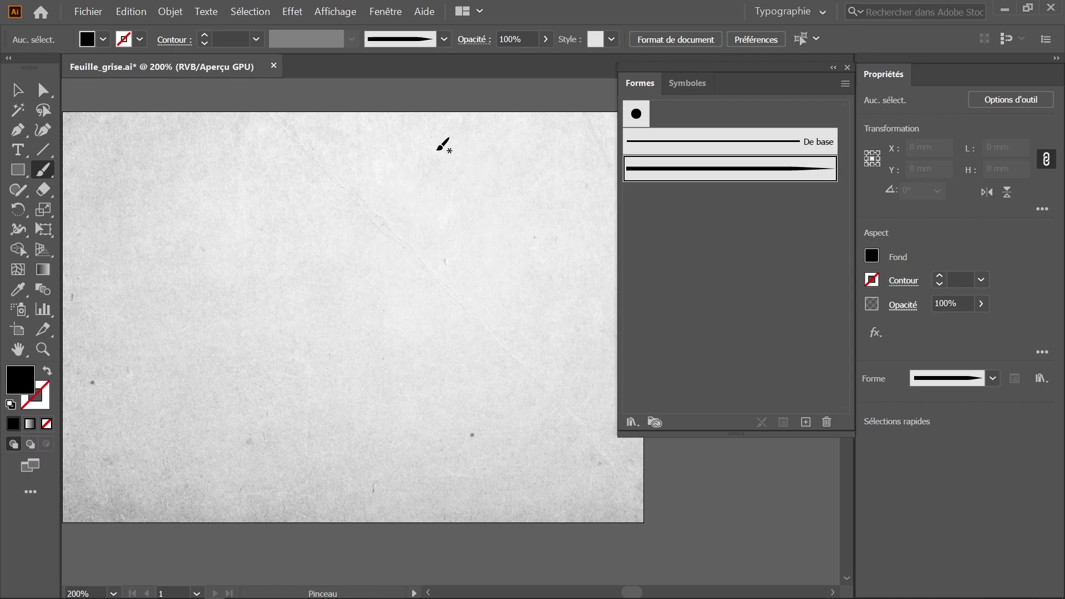
drag(440, 163, 295, 397)
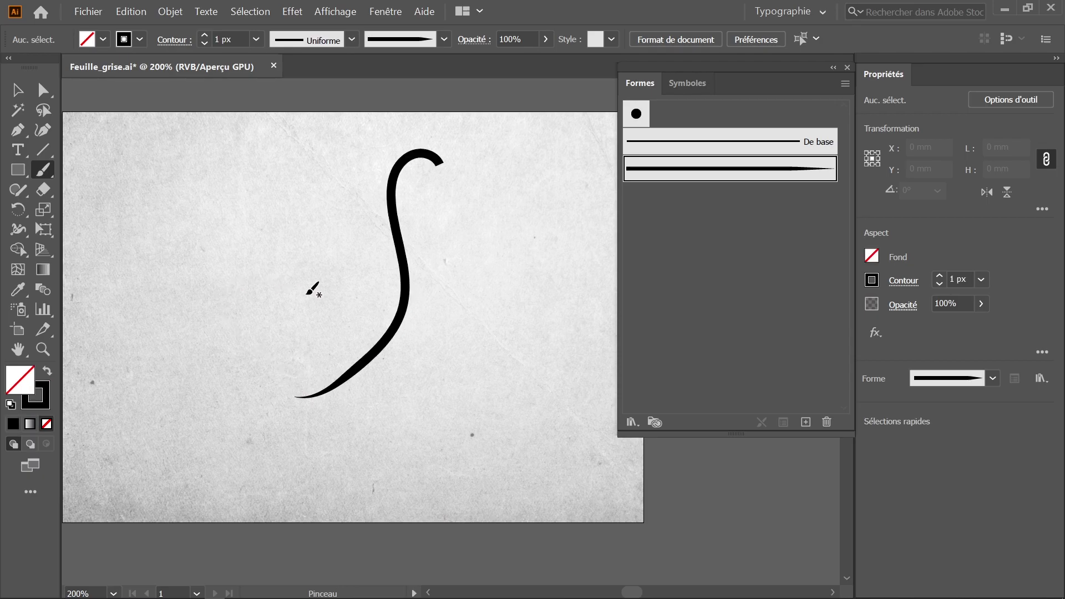
click(285, 153)
drag(268, 164, 225, 442)
drag(507, 187, 403, 442)
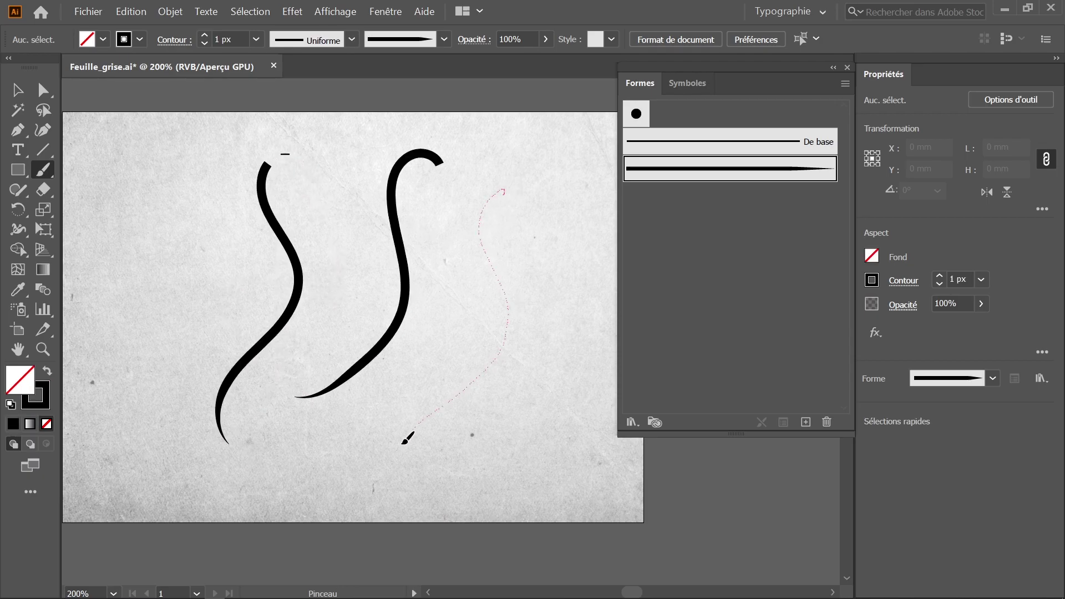
Paint five more sweeping test strokes across the sheet, then undo the last two.
drag(183, 207, 349, 438)
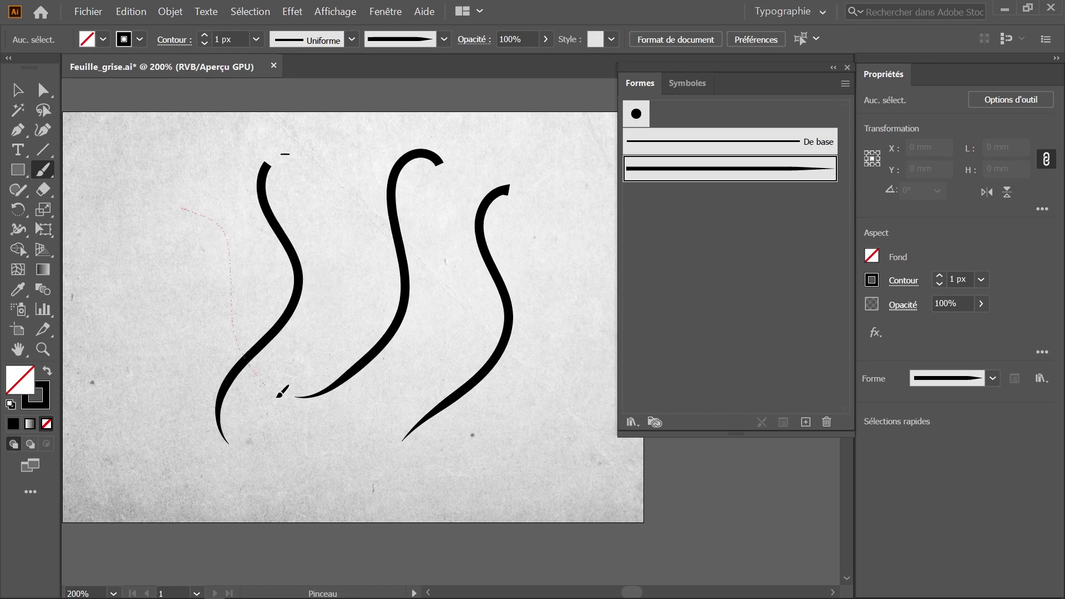
mouse_move(555, 226)
mouse_down()
mouse_move(514, 303)
mouse_move(352, 430)
mouse_up()
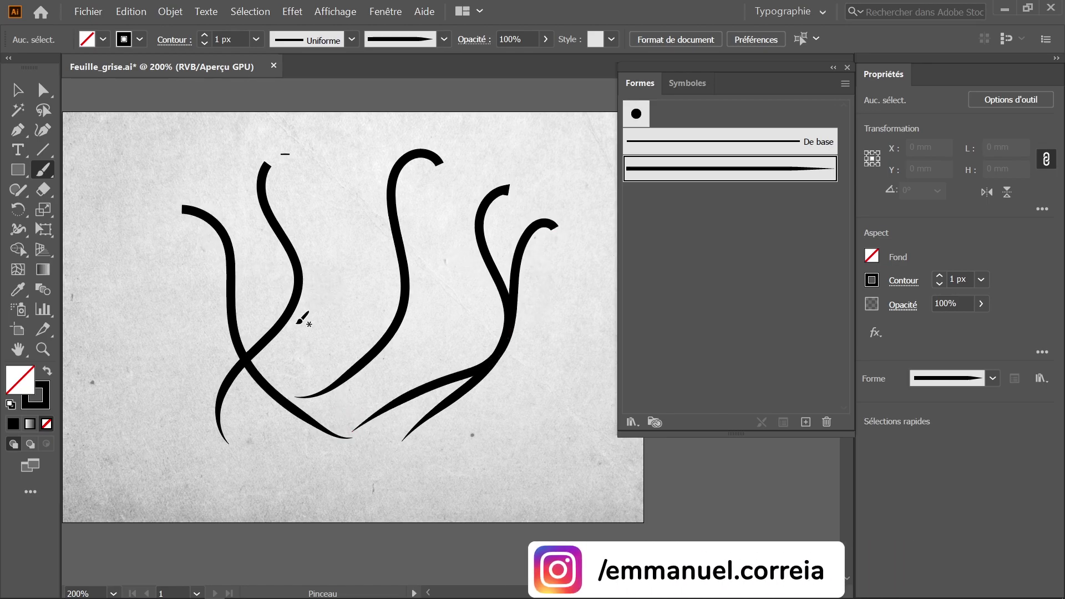
drag(319, 143, 358, 408)
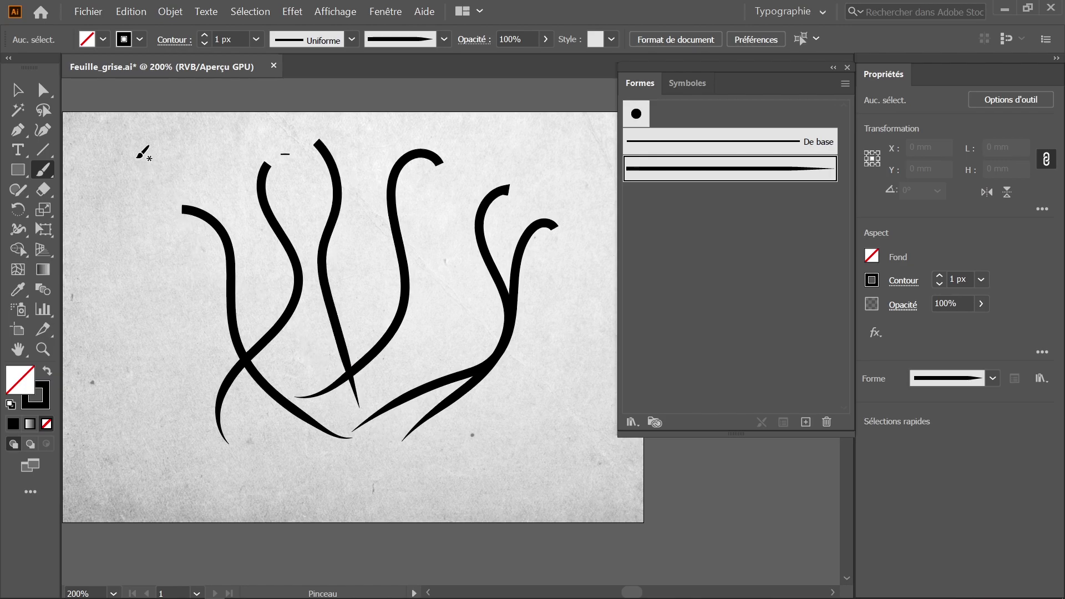
drag(134, 164, 204, 433)
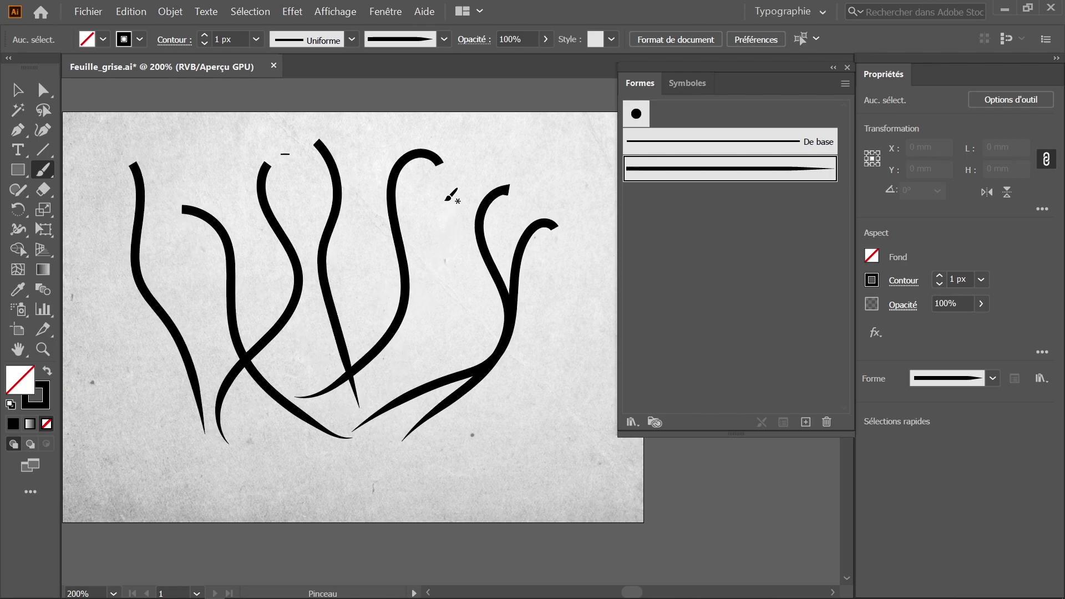
drag(444, 191, 424, 438)
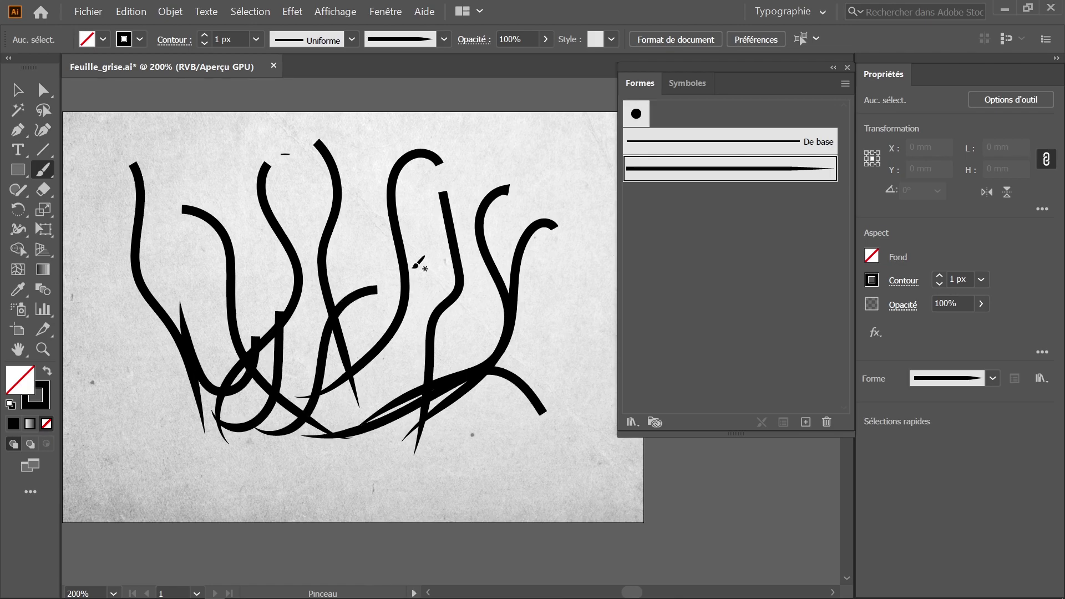
key(ctrl+z)
key(ctrl+z)
key(ctrl+z)
key(ctrl+z)
key(ctrl+z)
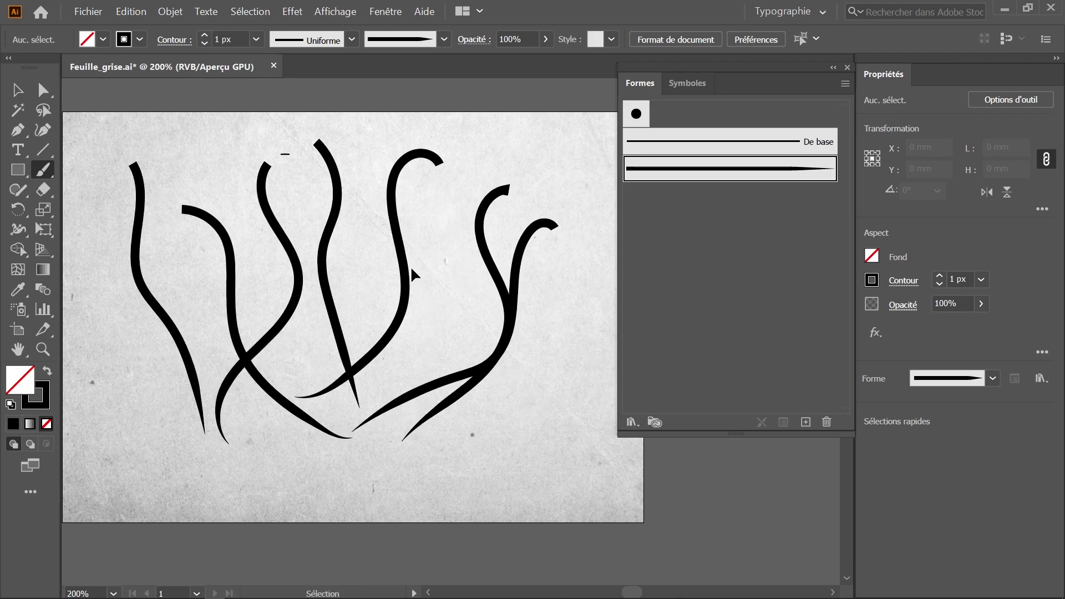
key(ctrl+z)
key(ctrl+z)
Undo back to one S-curve, paint a fresh stroke, and set a 0.25 px stroke weight.
key(ctrl+z)
key(ctrl+z)
key(ctrl+z)
key(ctrl+z)
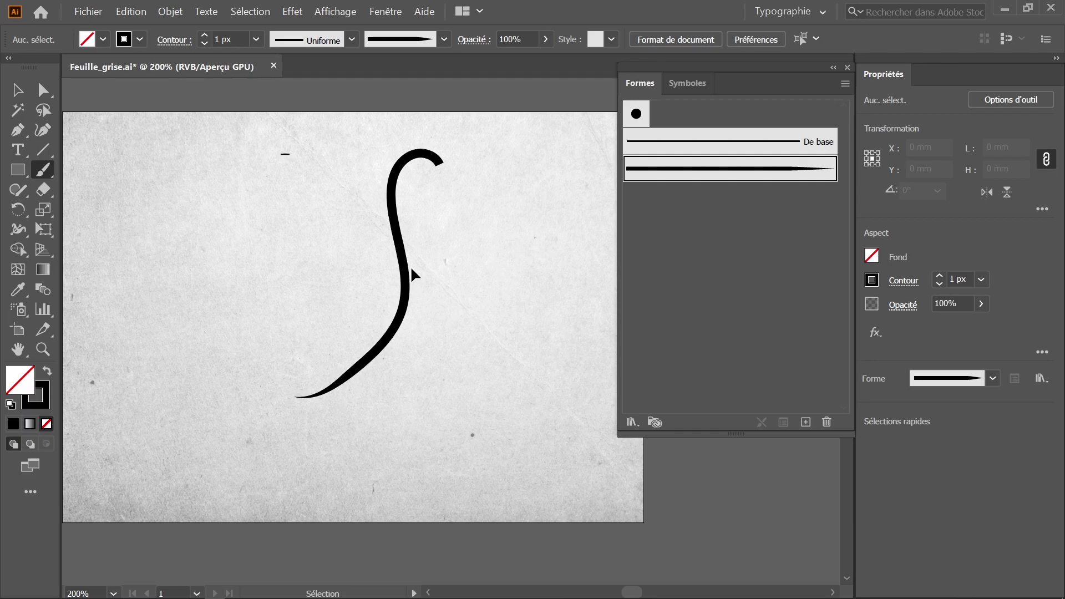
key(ctrl+z)
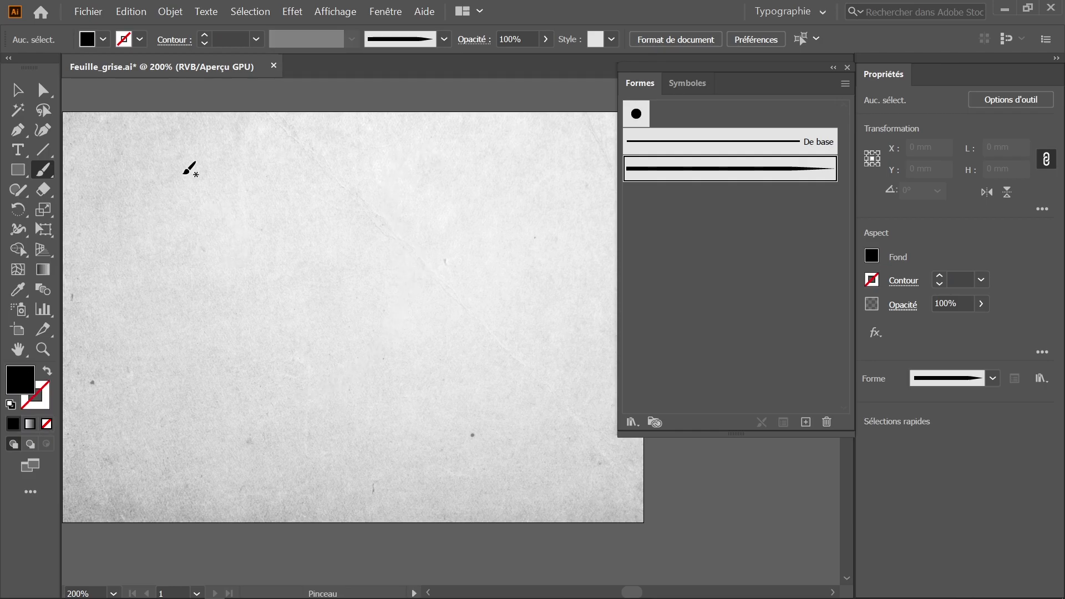
drag(255, 148, 141, 315)
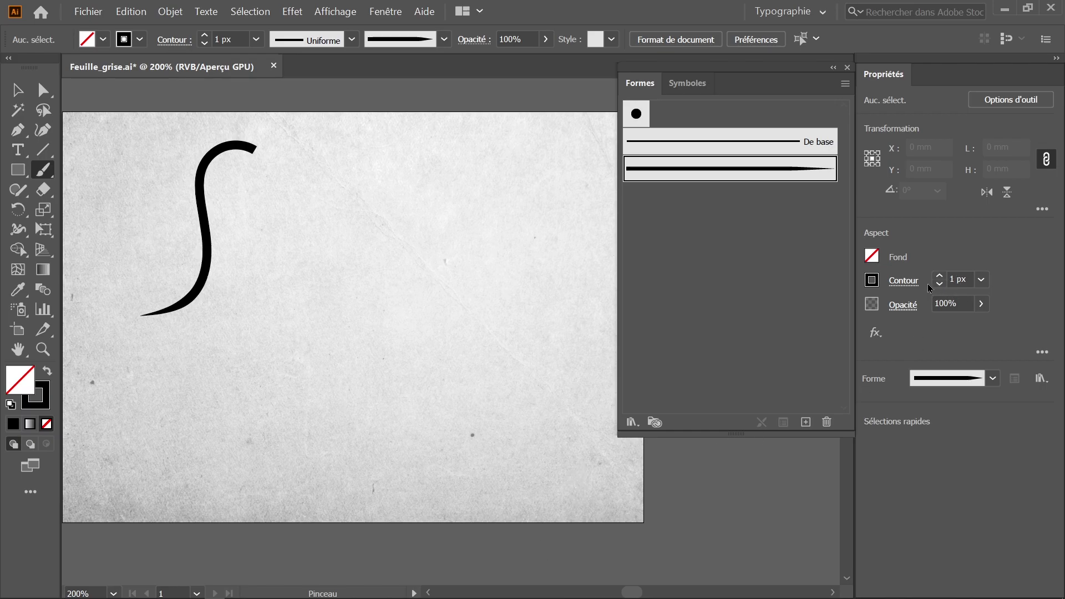
click(204, 44)
click(205, 44)
click(204, 36)
Draw a thin S-curve, then a face with looped eyes, nose, mouth and two eyebrows.
drag(387, 147, 336, 281)
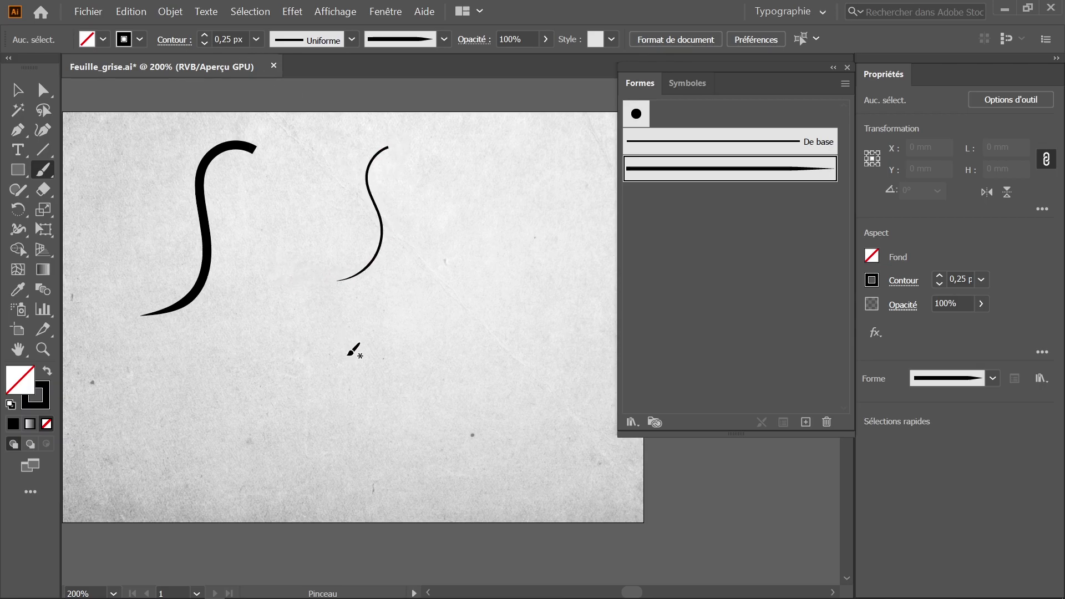
drag(448, 309, 312, 337)
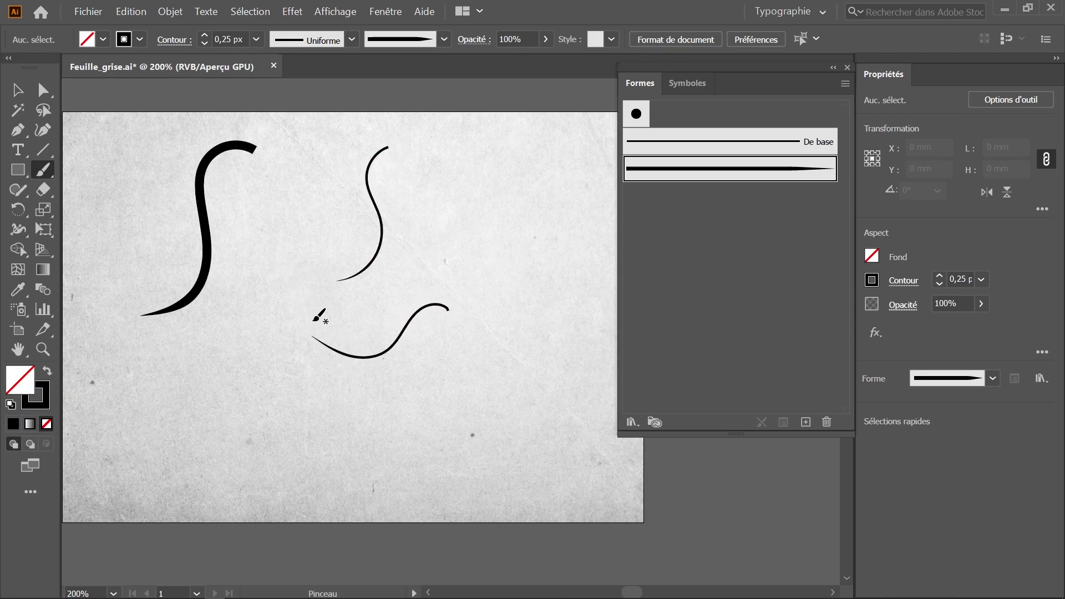
mouse_move(447, 307)
mouse_down()
mouse_move(444, 352)
mouse_move(423, 343)
mouse_up()
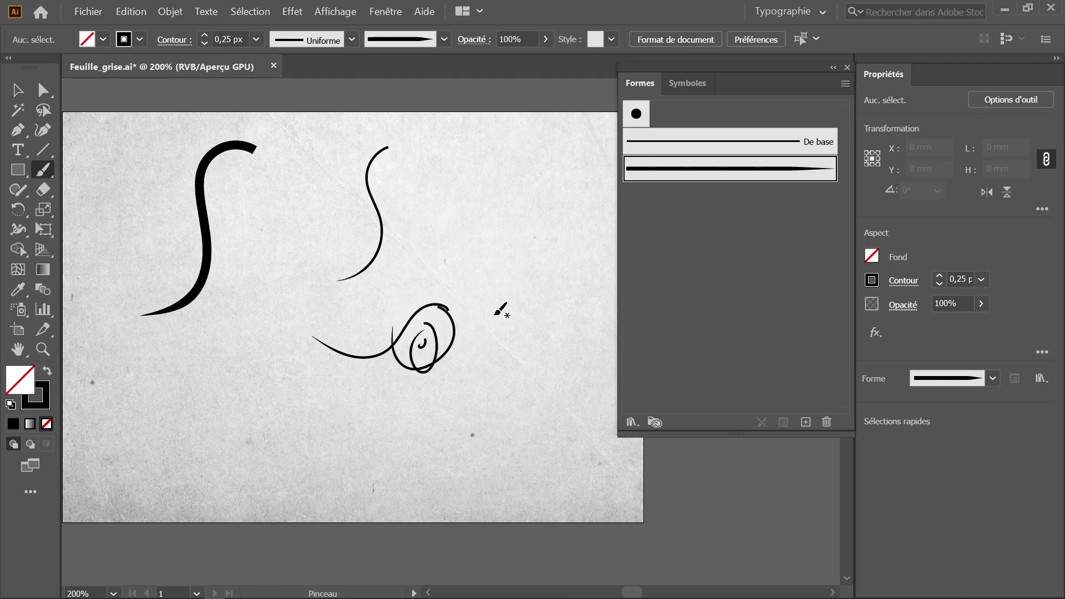
mouse_move(503, 298)
mouse_down()
mouse_move(585, 313)
mouse_move(502, 292)
mouse_up()
drag(469, 347, 480, 428)
drag(517, 429, 435, 445)
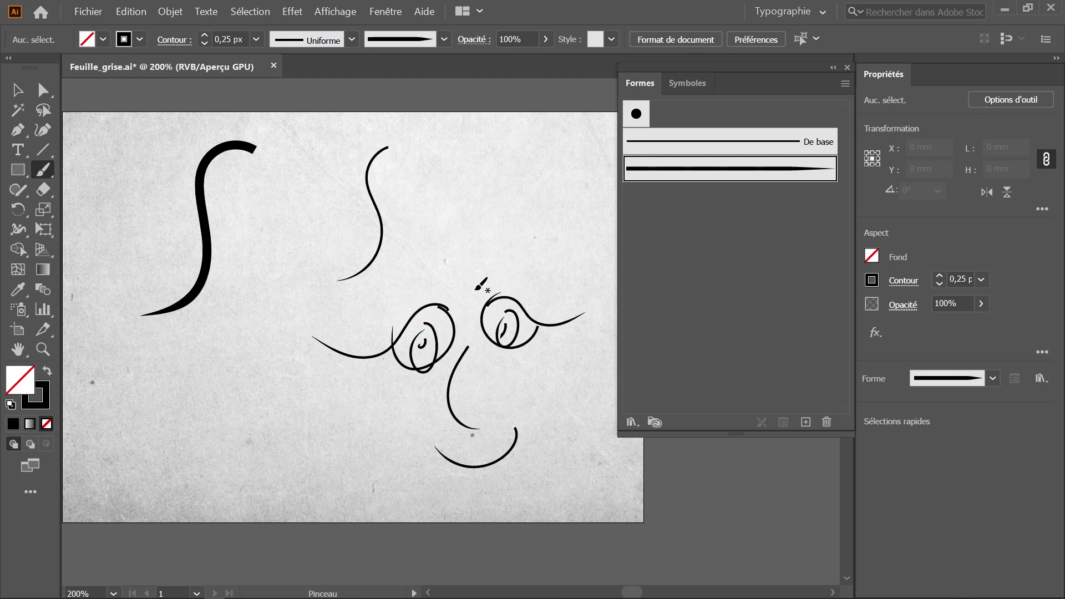
drag(490, 272, 533, 255)
drag(383, 298, 425, 285)
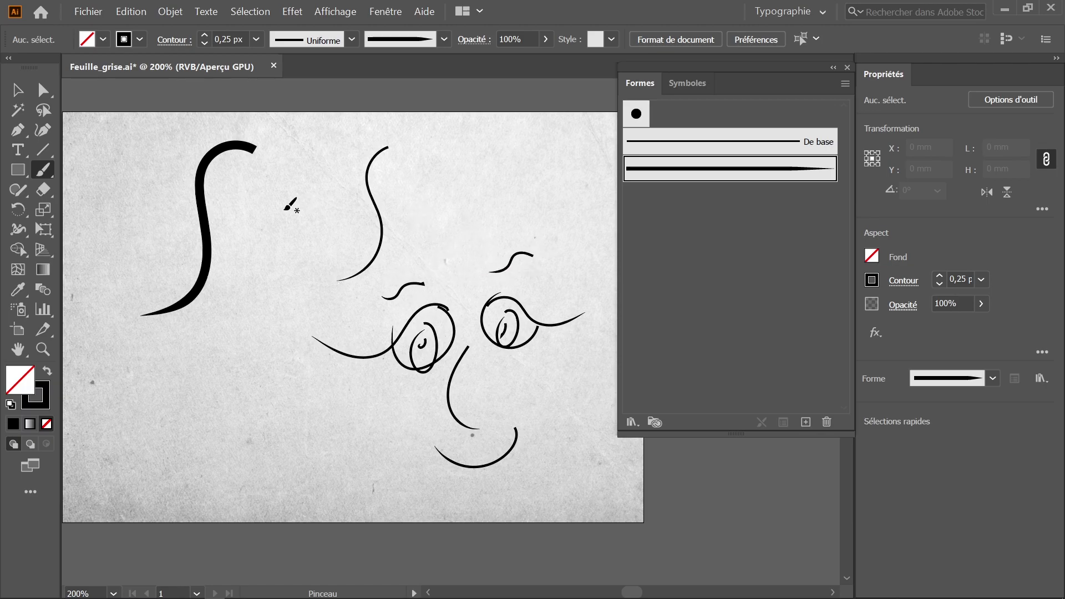
Select and delete all the drawn strokes on the grey sheet.
key(v)
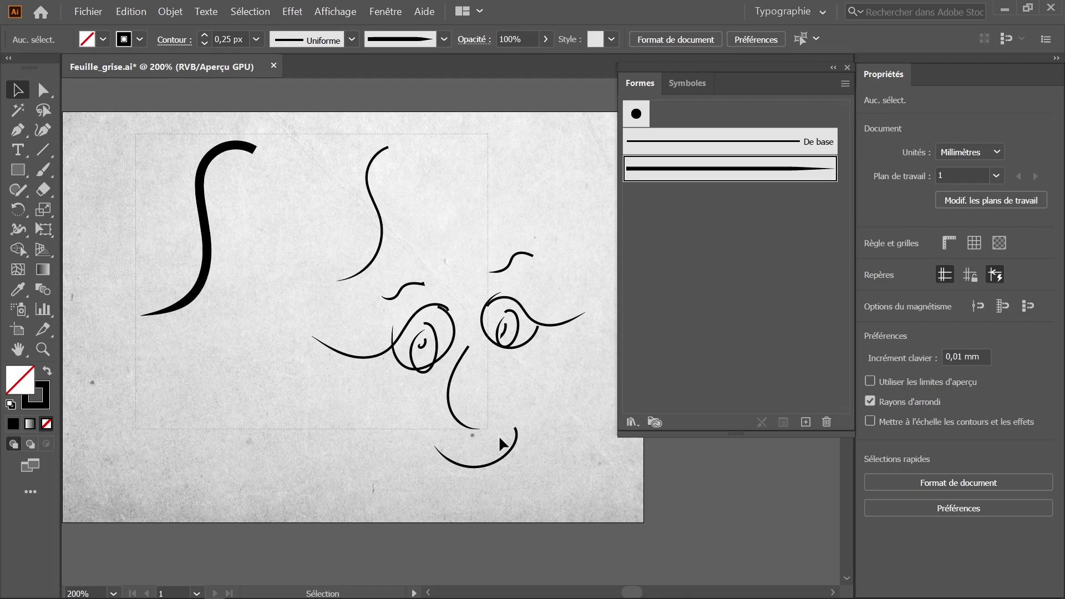
drag(127, 133, 593, 502)
key(Delete)
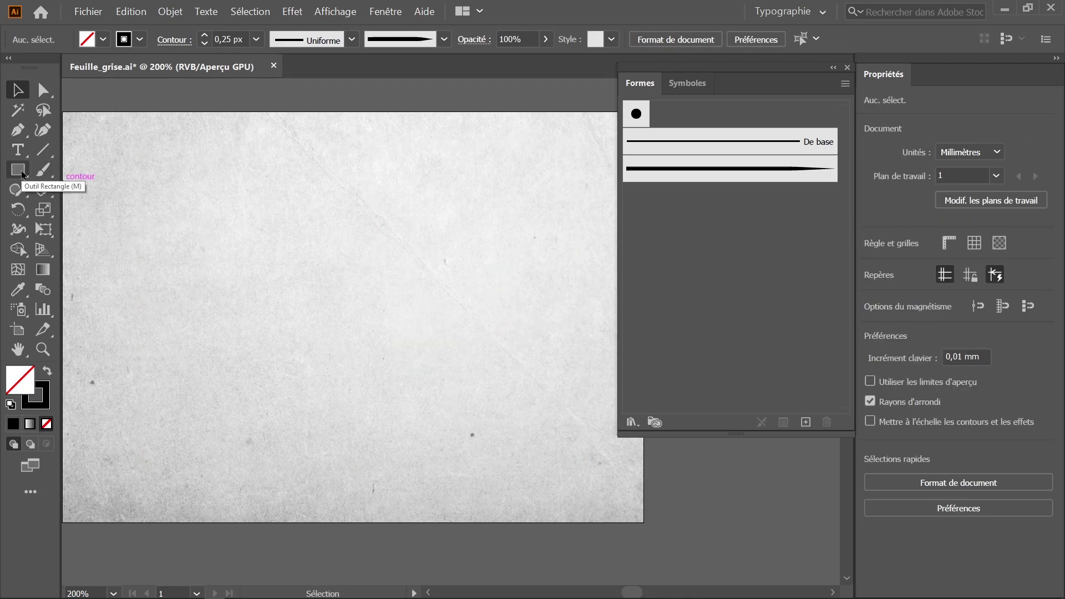
Draw a circle, give it a 5 px stroke, apply the Trait1 brush, then deselect.
drag(22, 174, 72, 209)
drag(243, 191, 466, 423)
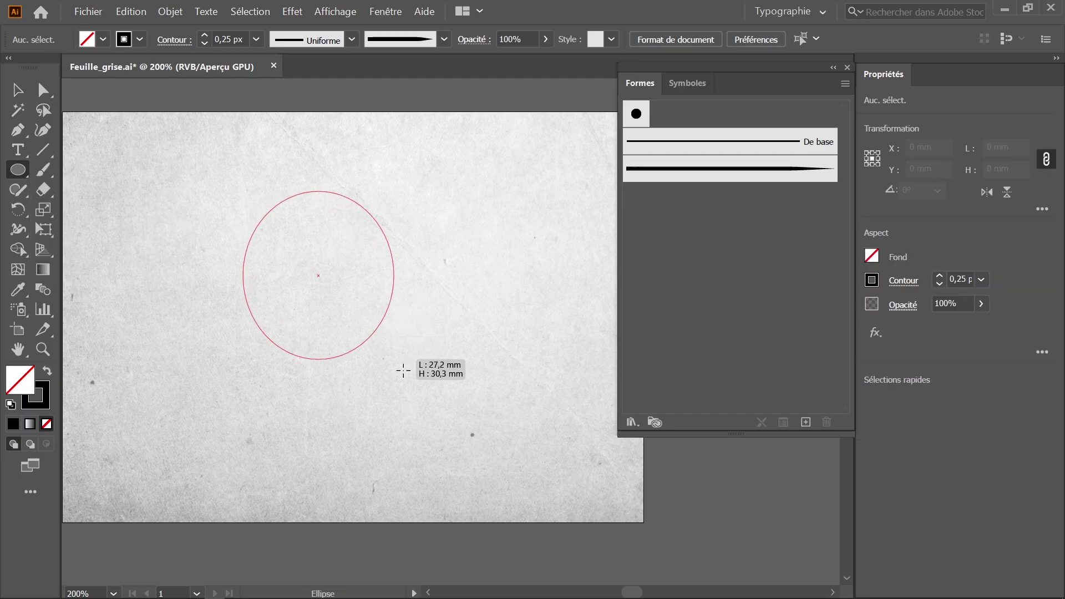
click(205, 35)
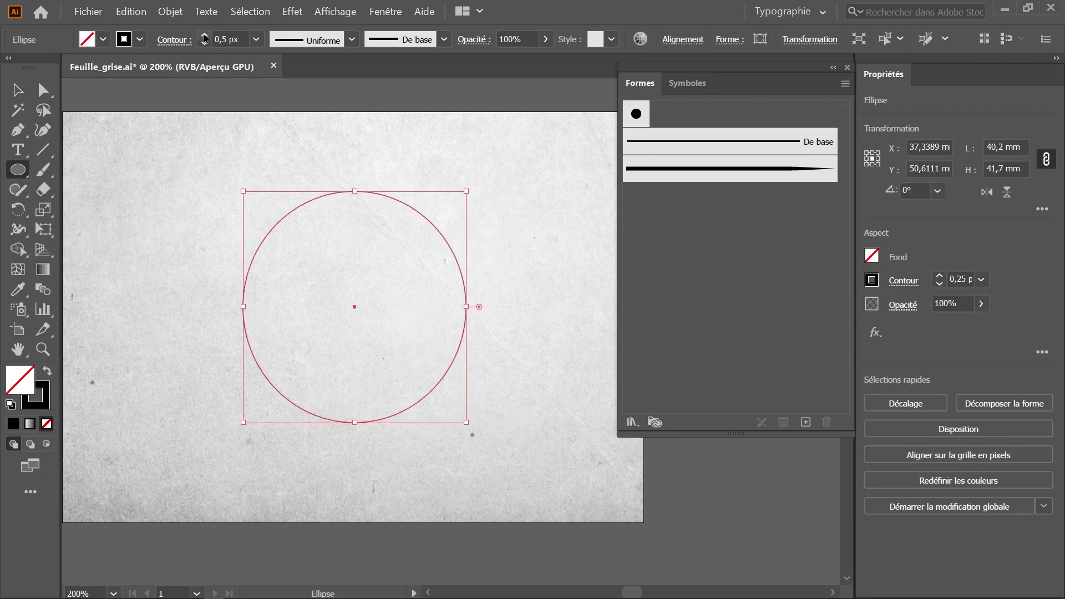
click(205, 35)
click(205, 35)
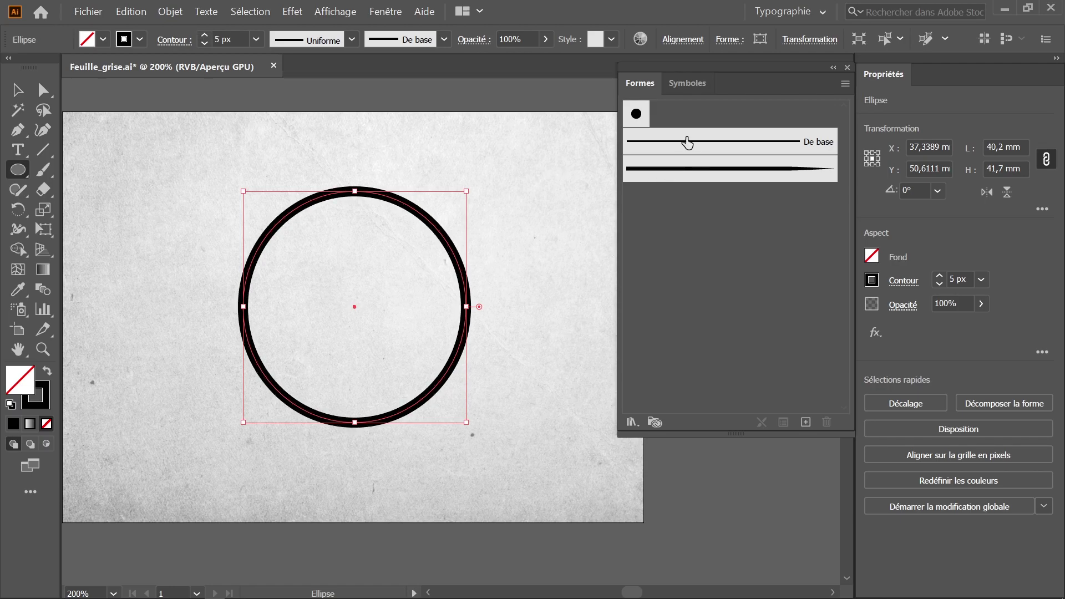
click(658, 173)
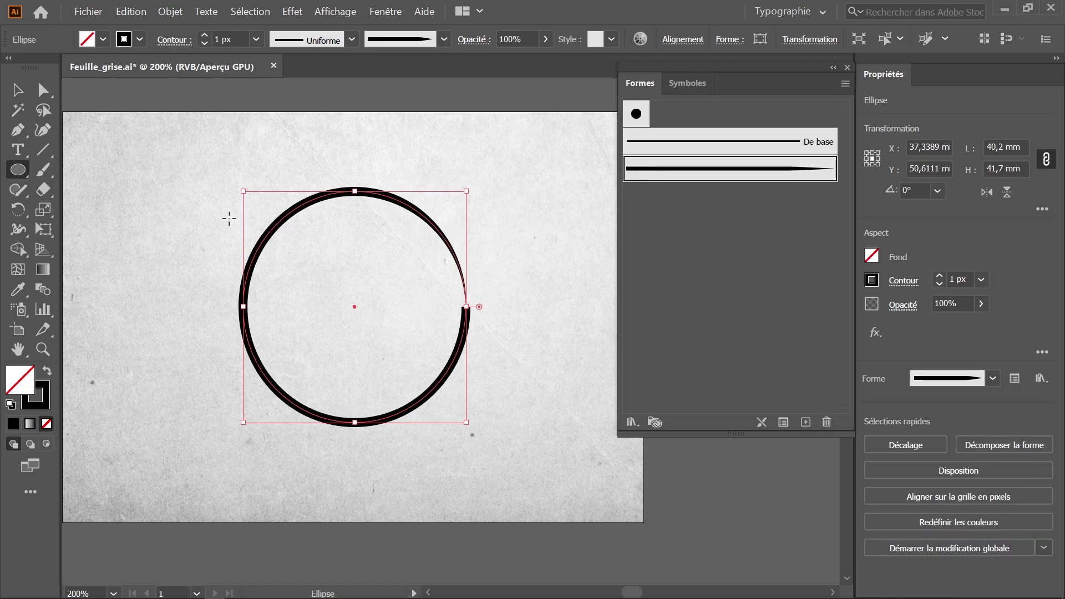
key(v)
click(347, 245)
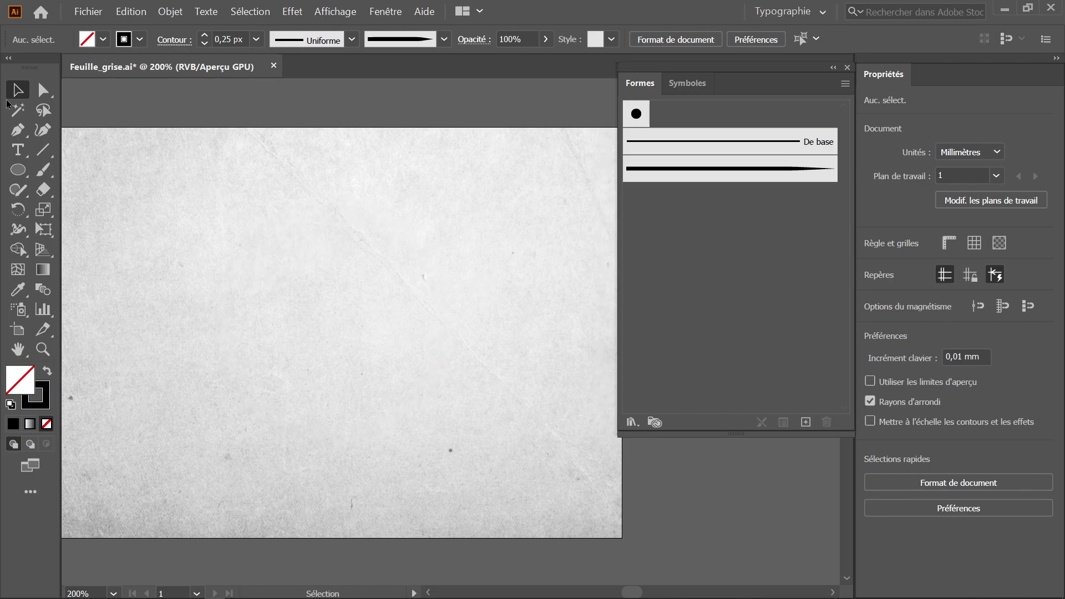
With the Paintbrush at 1 px, paint two mirrored tapered Trait1 S-curves.
key(b)
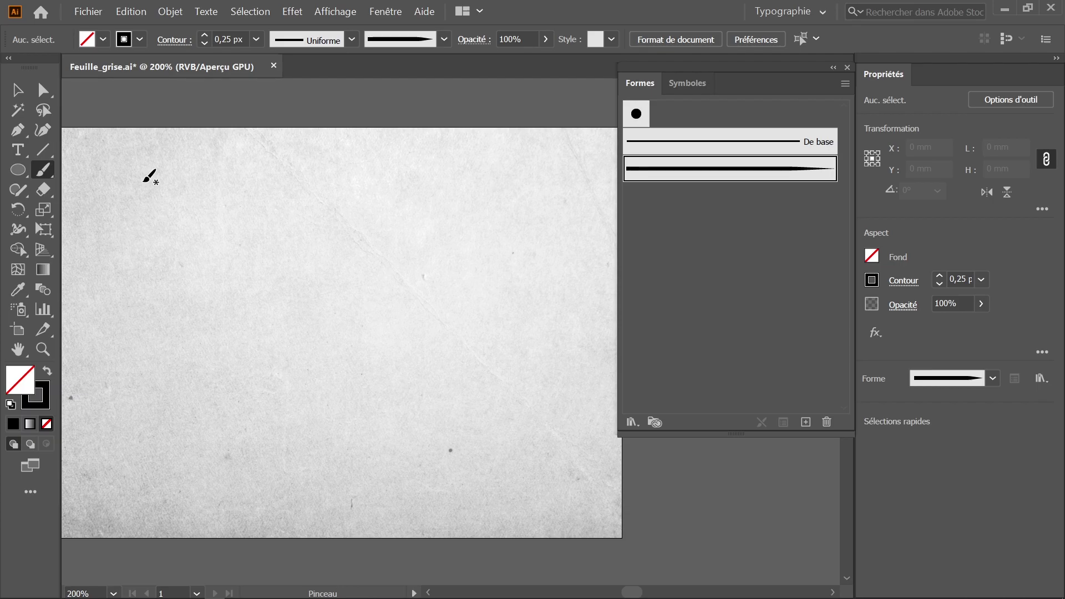
click(205, 35)
click(205, 36)
drag(401, 168, 275, 381)
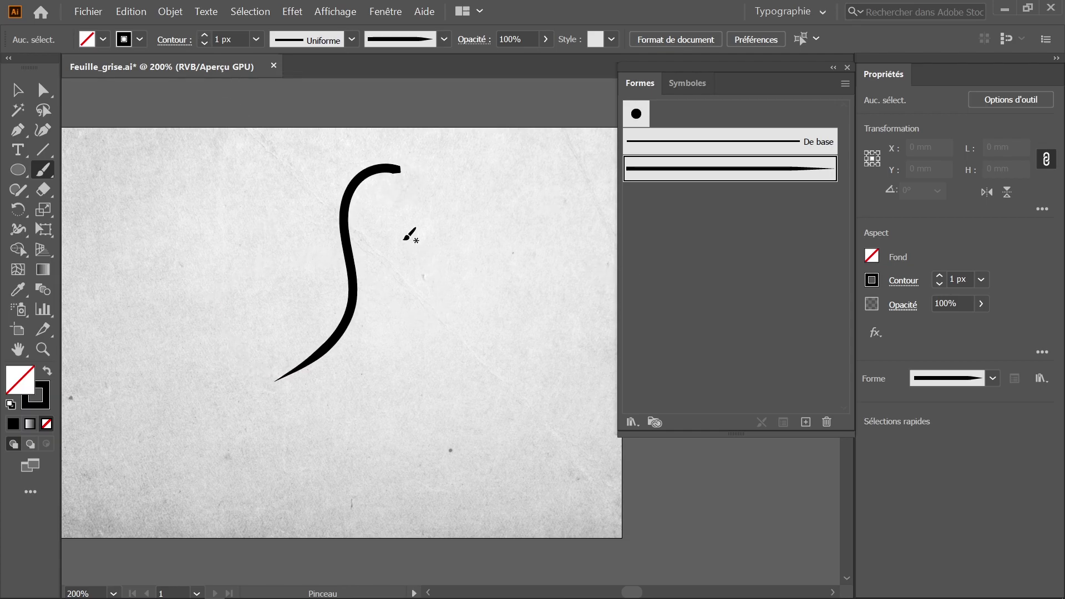
drag(194, 162, 225, 380)
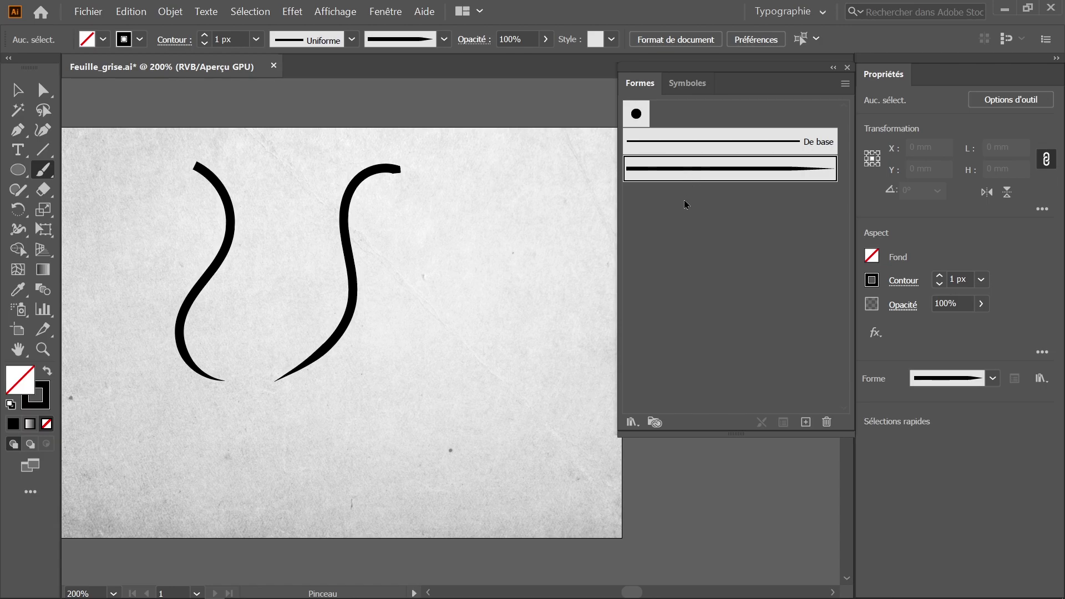
Open the Trait1 art brush options and try adjusting the width slider.
double_click(694, 168)
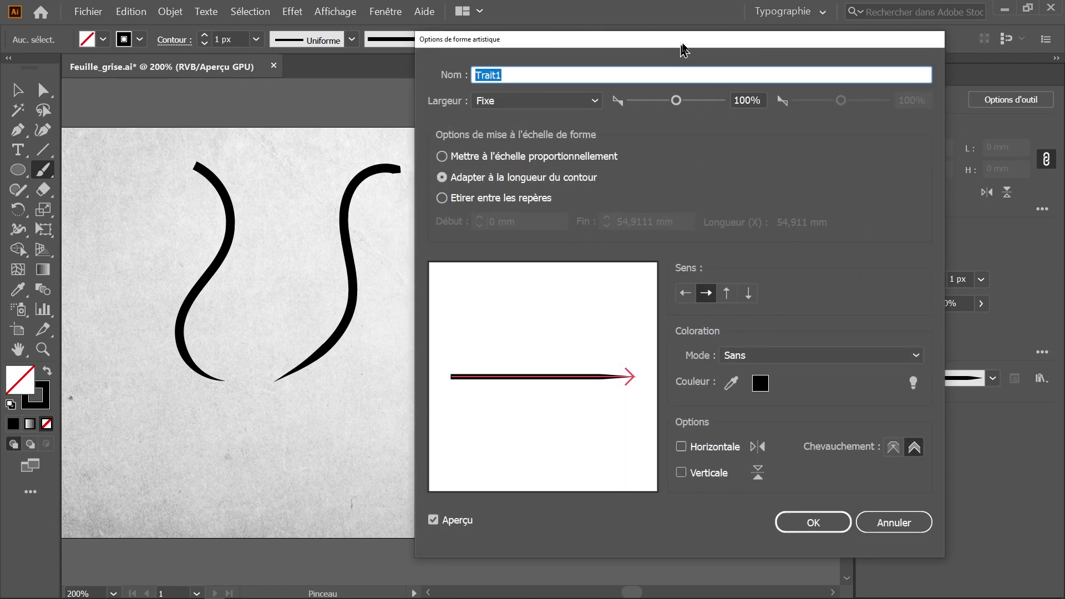
drag(665, 40, 714, 38)
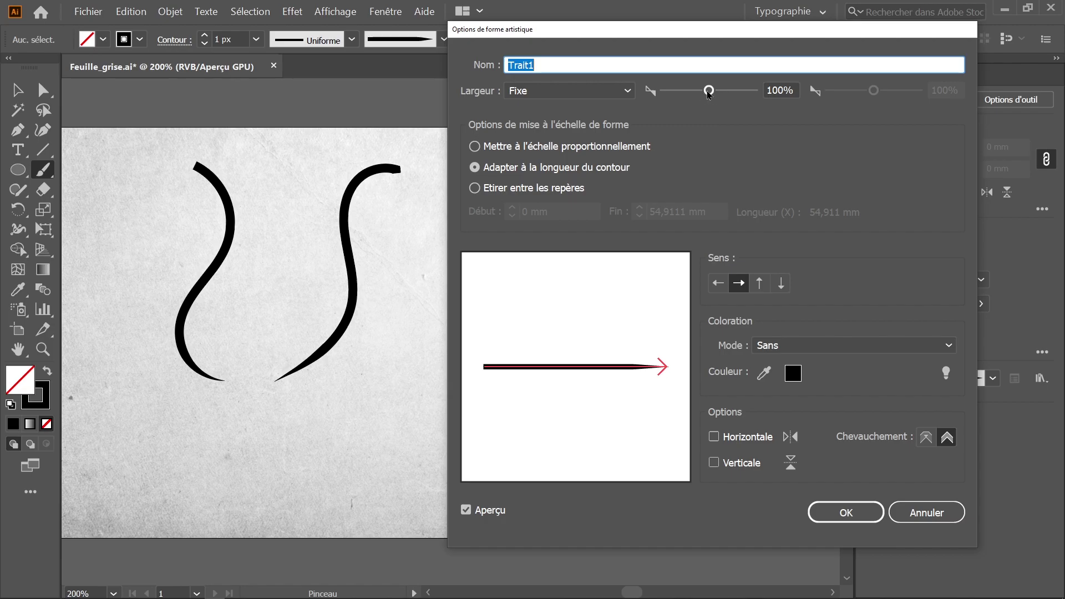
drag(708, 92, 691, 91)
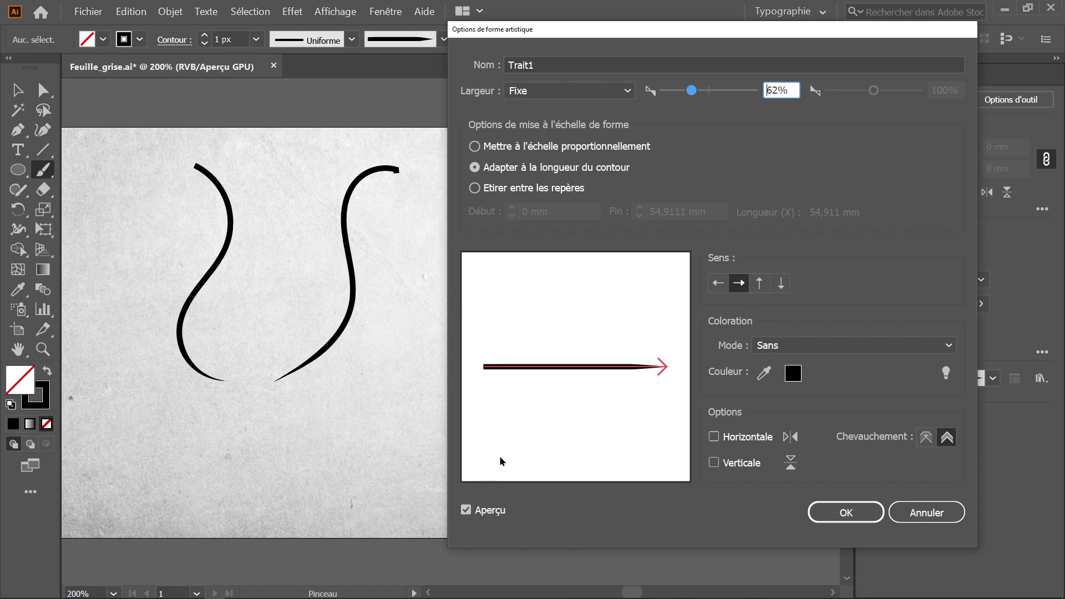
mouse_move(690, 93)
mouse_down()
mouse_move(676, 92)
mouse_move(708, 92)
mouse_up()
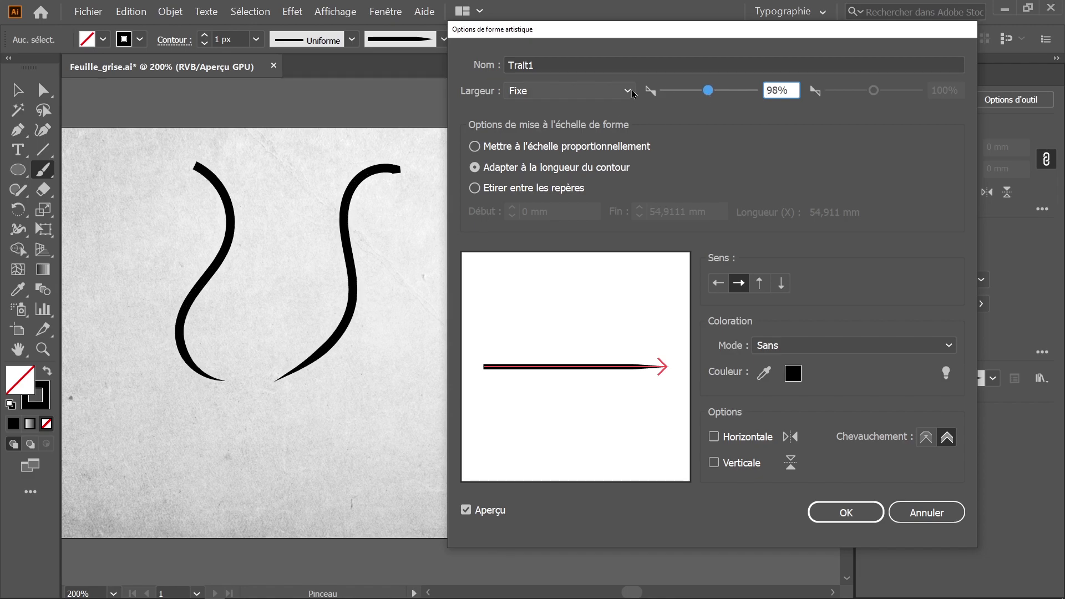
click(628, 91)
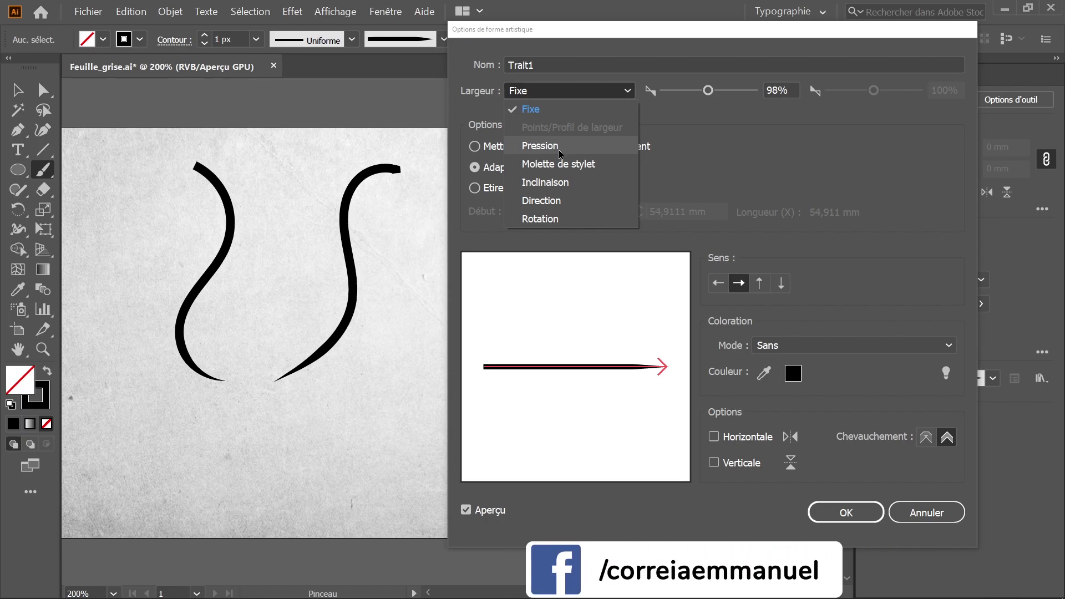
click(742, 146)
Set Trait1 width to Pression from 30% to 342%, leaving existing strokes unchanged.
click(627, 91)
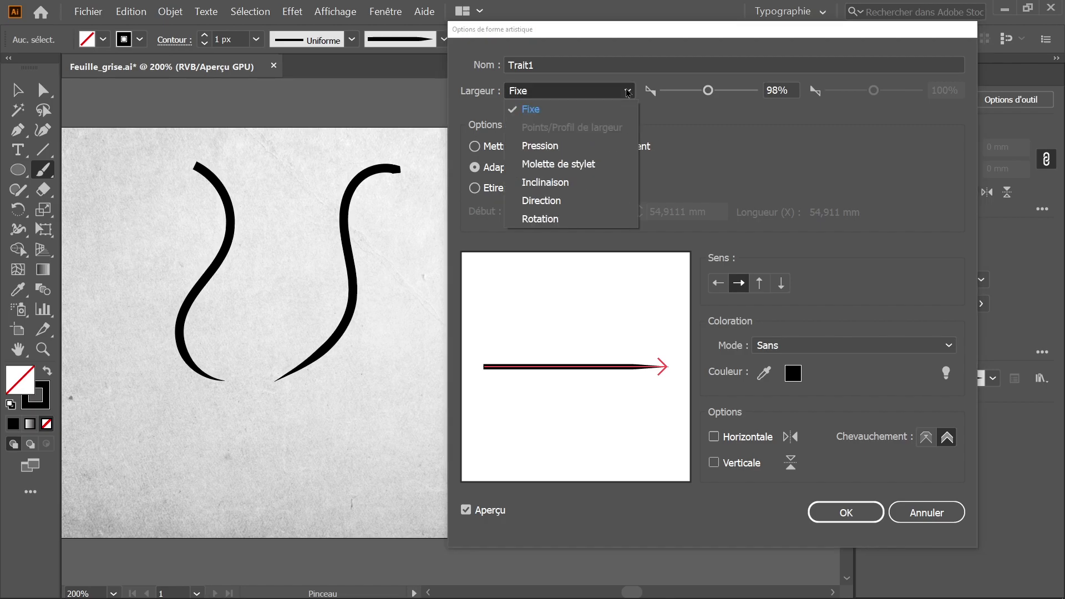
click(546, 148)
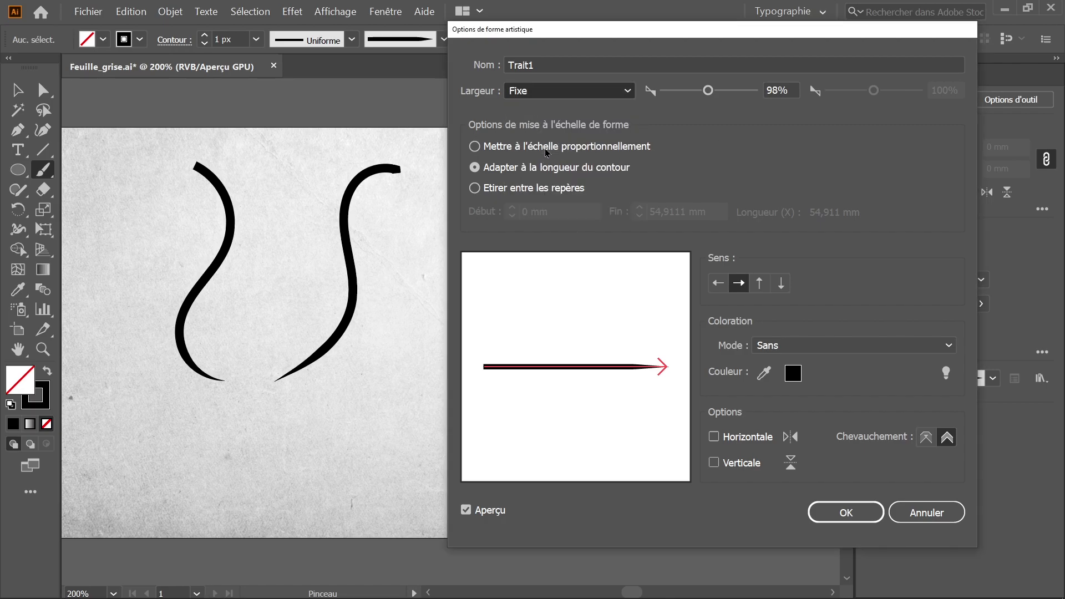
drag(708, 91, 675, 94)
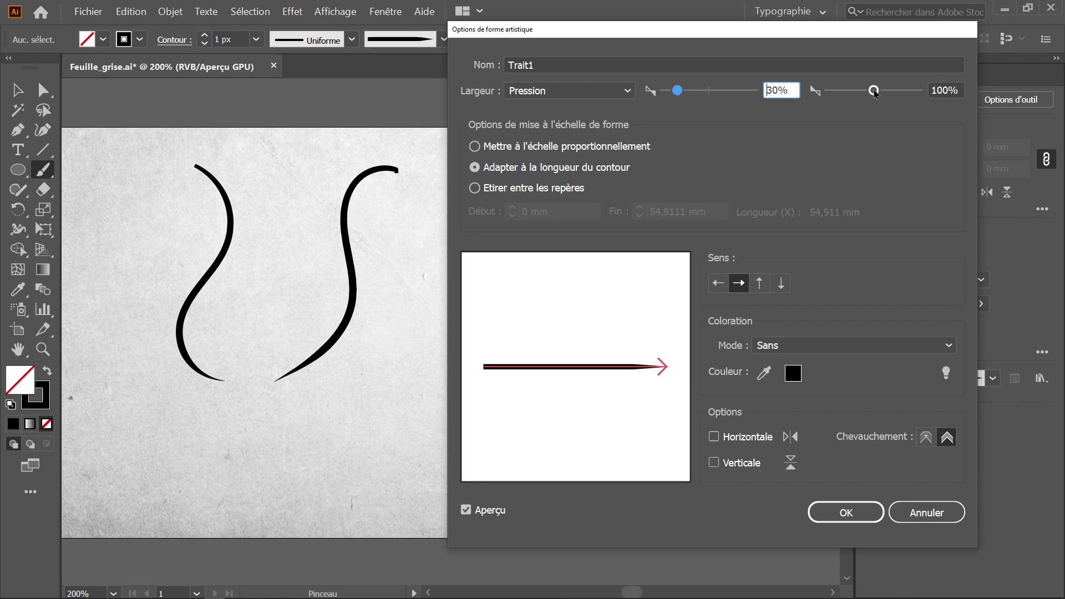
drag(874, 90, 898, 96)
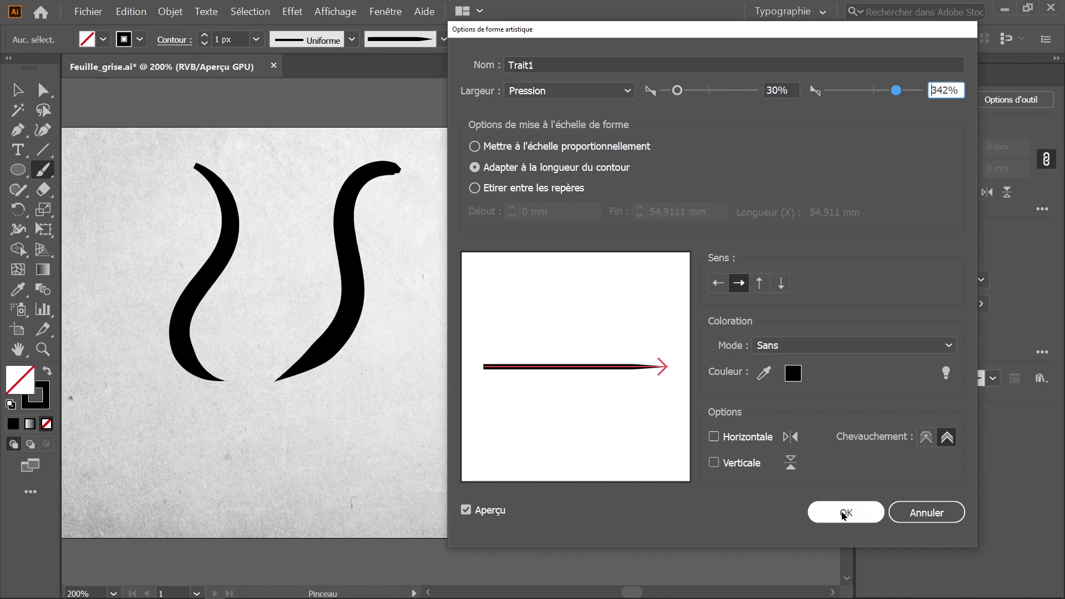
click(839, 519)
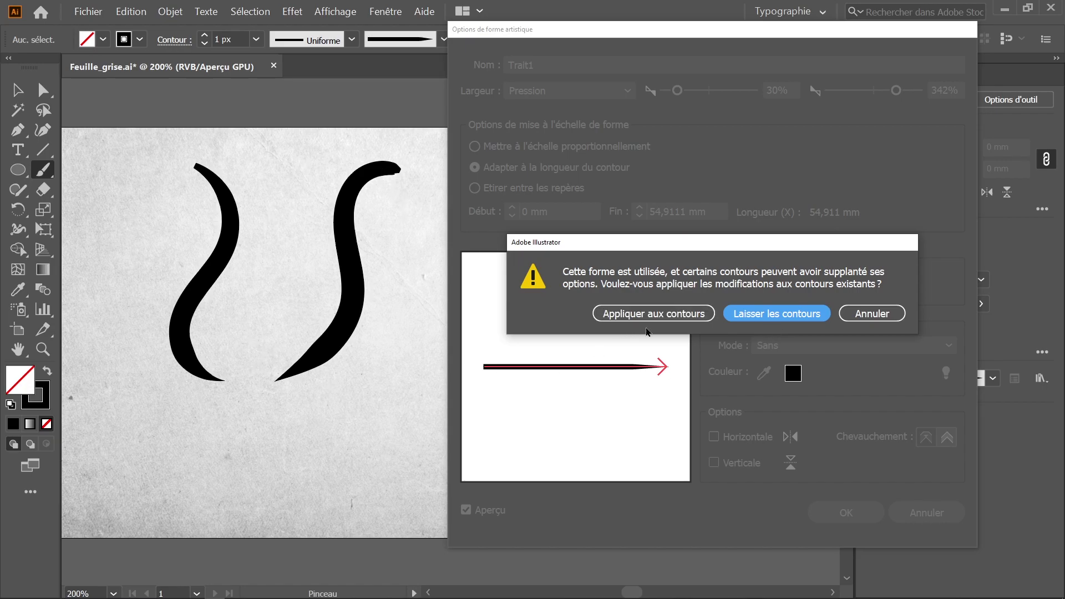
click(758, 314)
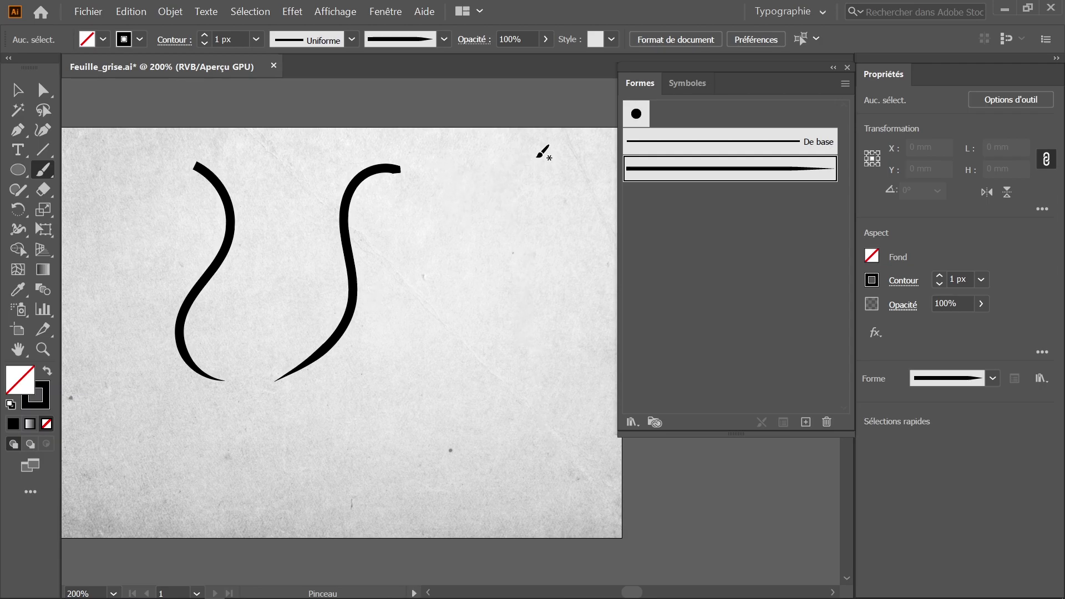
Paint two long pressure-width Trait1 strokes and a thin wavy stroke on the left.
mouse_move(535, 150)
mouse_down()
mouse_move(495, 247)
mouse_move(426, 345)
mouse_move(377, 398)
mouse_move(315, 438)
mouse_up()
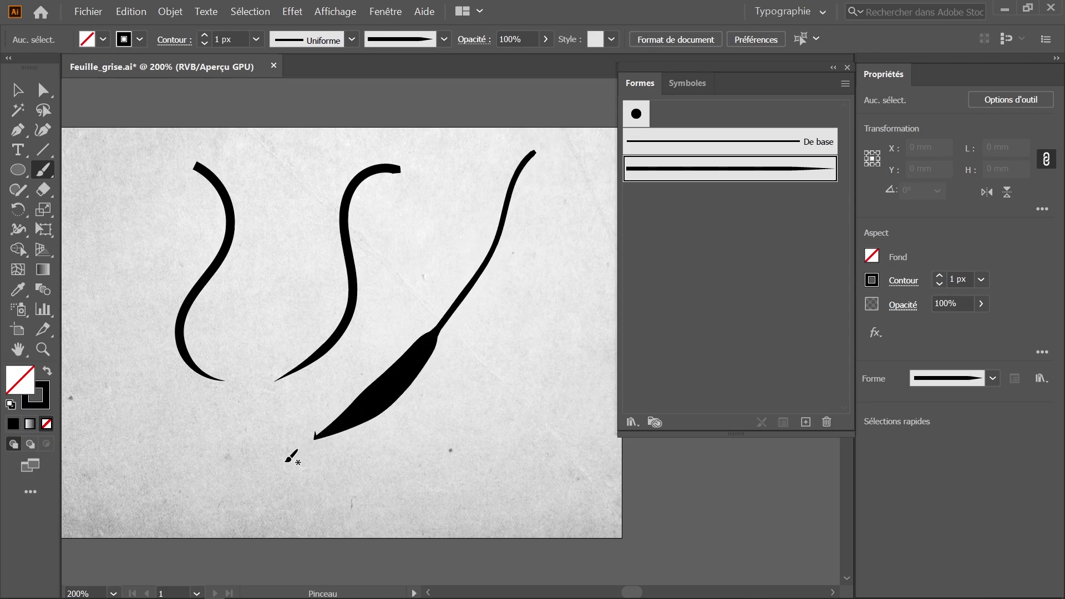
mouse_move(566, 218)
mouse_down()
mouse_move(549, 280)
mouse_move(413, 431)
mouse_up()
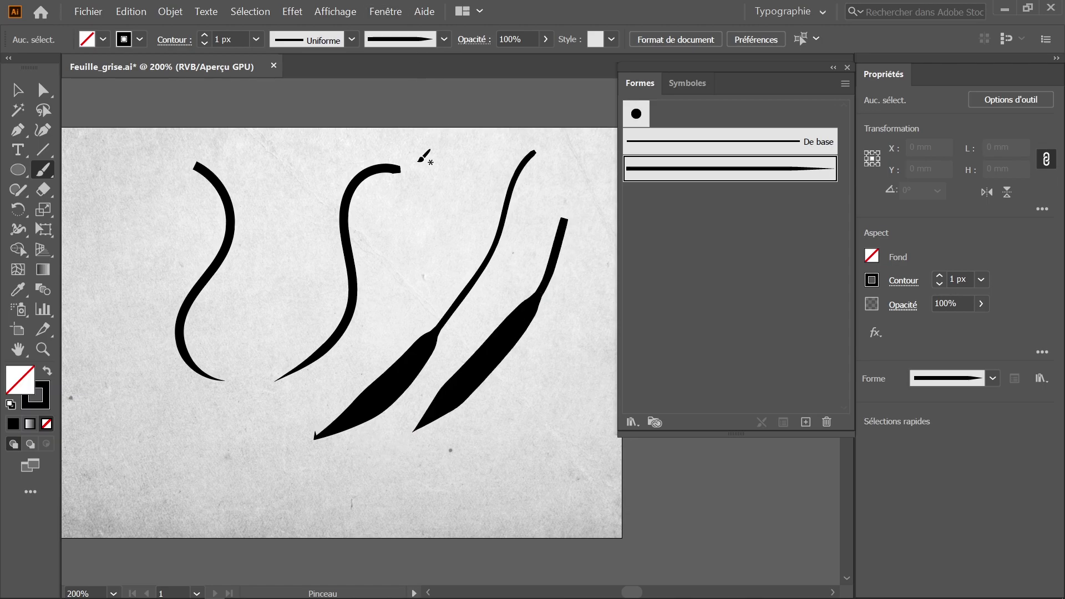
drag(278, 177, 269, 355)
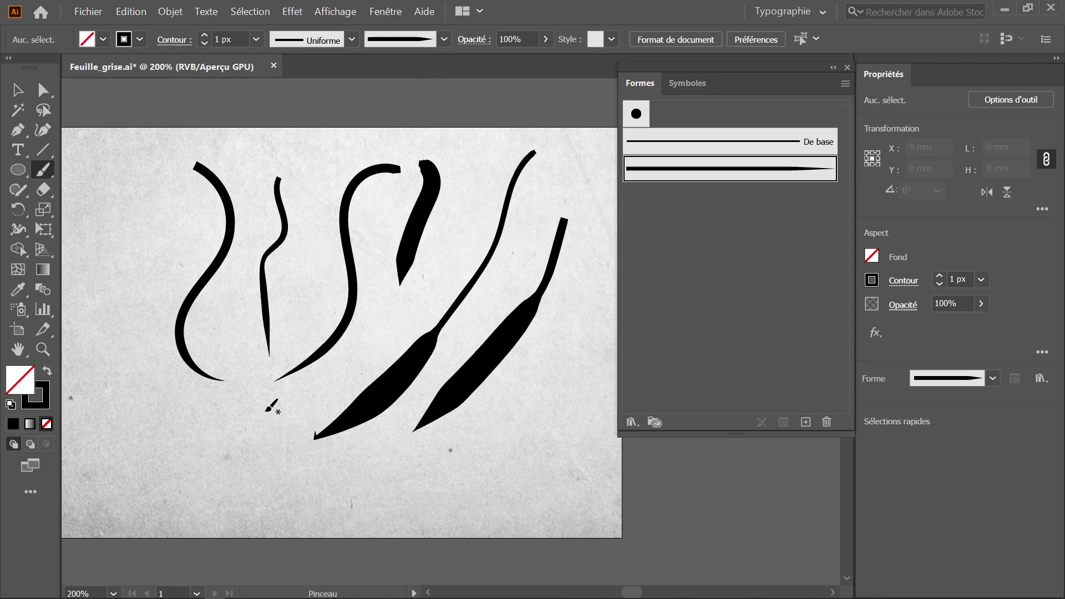
Confirm Trait1 with Mettre à l'échelle proportionnellement, choosing Laisser les contours.
double_click(694, 180)
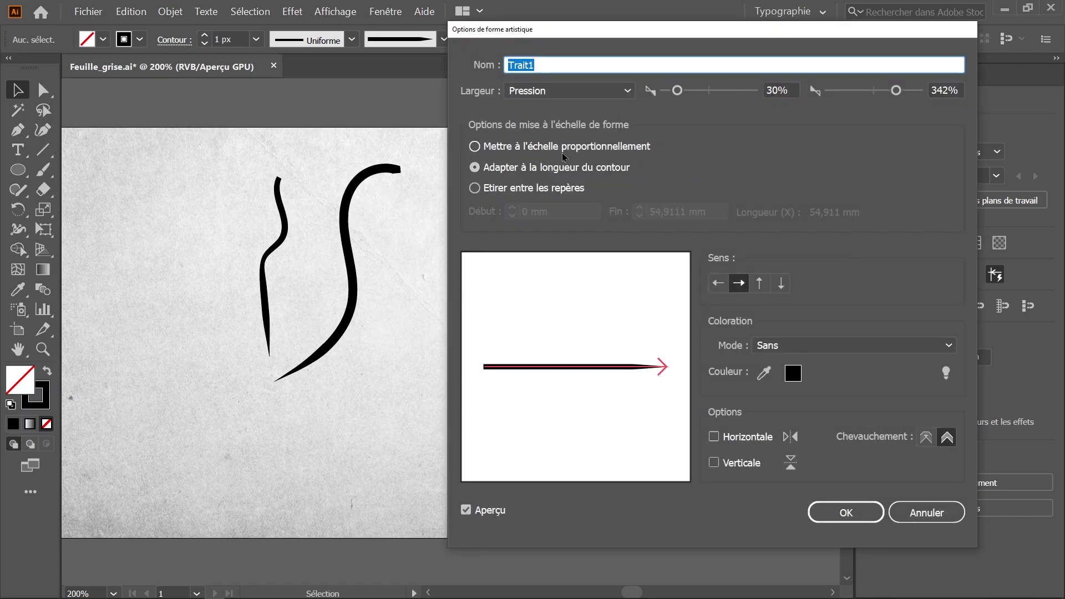
click(495, 148)
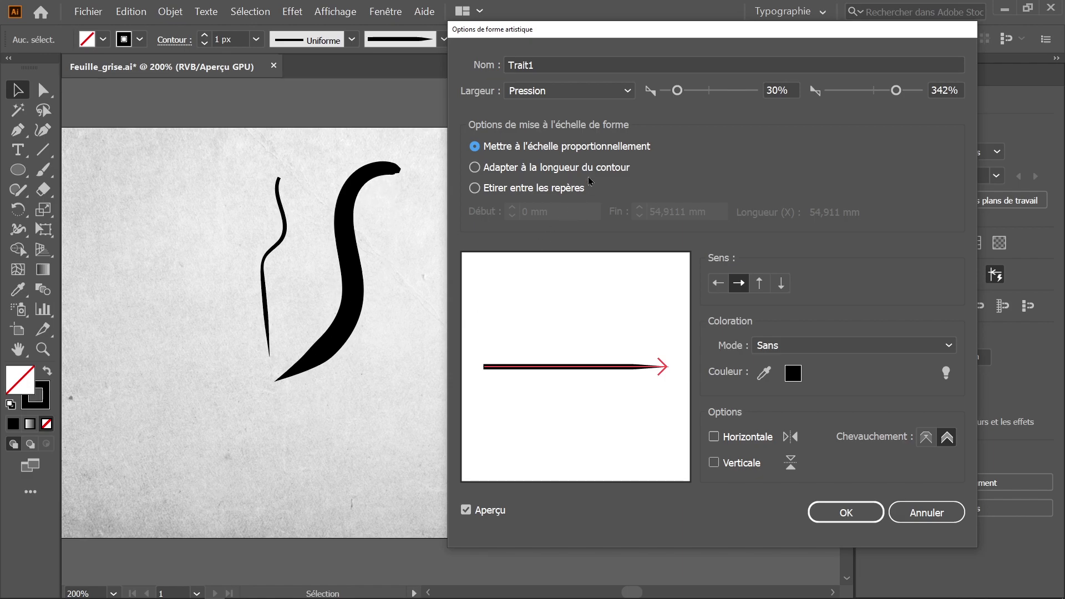
click(493, 173)
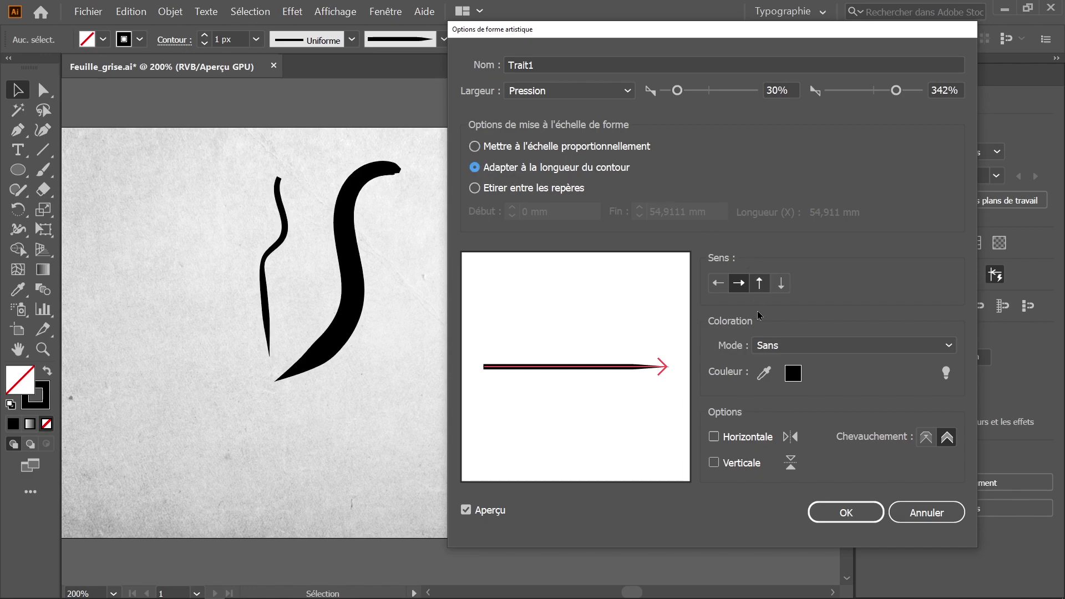
click(536, 149)
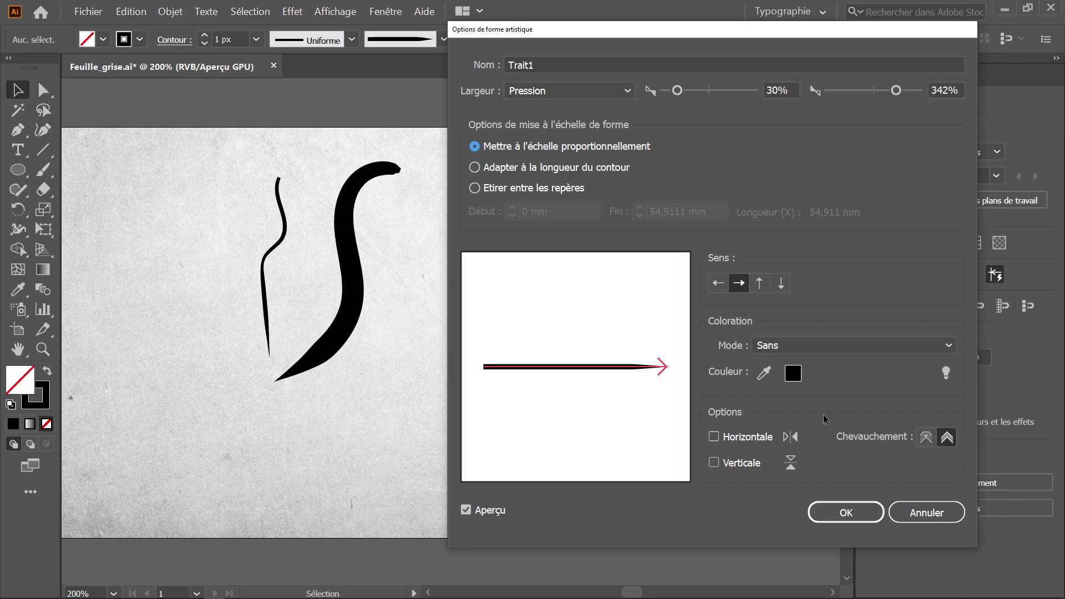
click(844, 512)
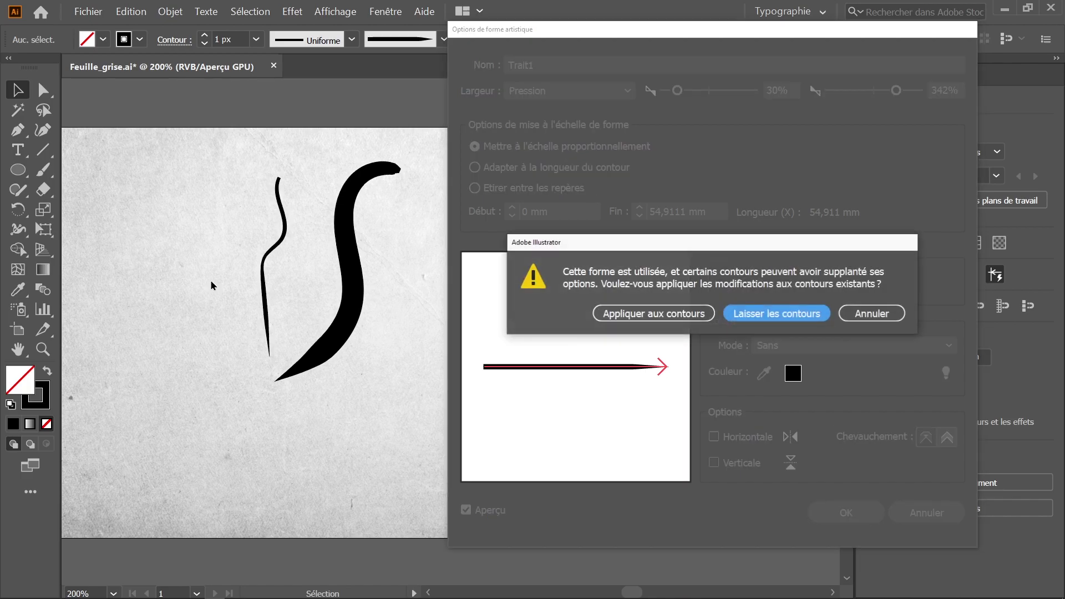
click(768, 318)
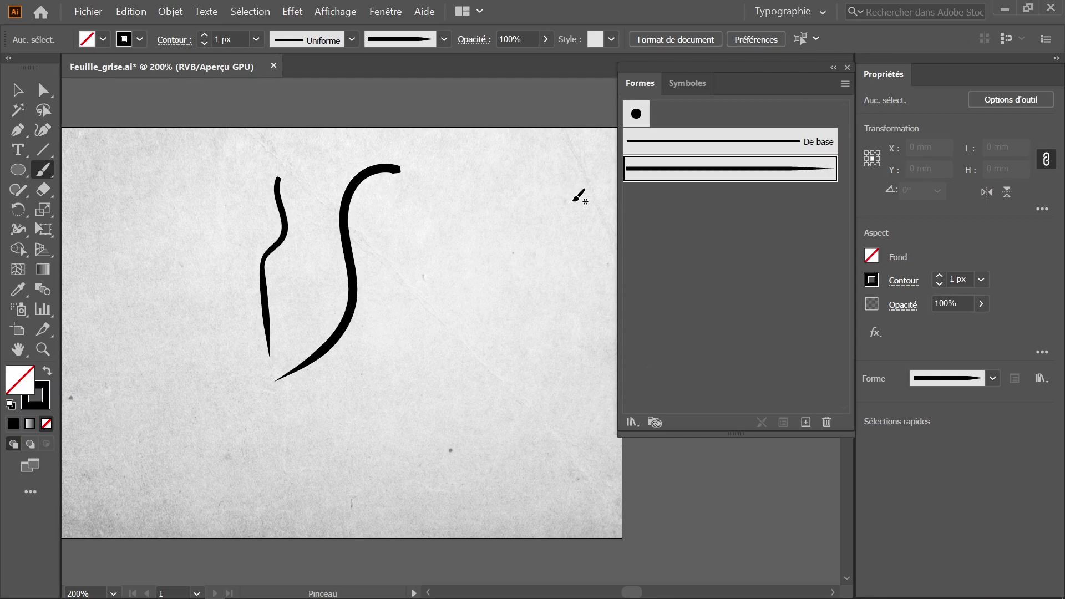
Paint a long sweeping stroke, then set Trait1 to Adapter à la longueur du contour.
mouse_move(590, 209)
mouse_down()
mouse_move(441, 395)
mouse_move(118, 452)
mouse_up()
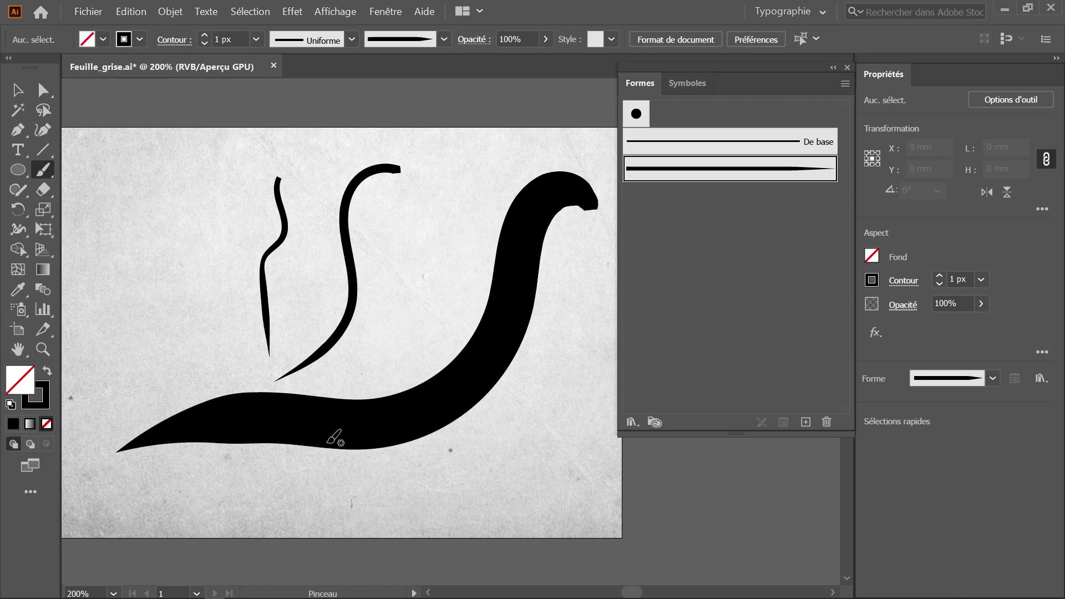
double_click(683, 173)
click(508, 168)
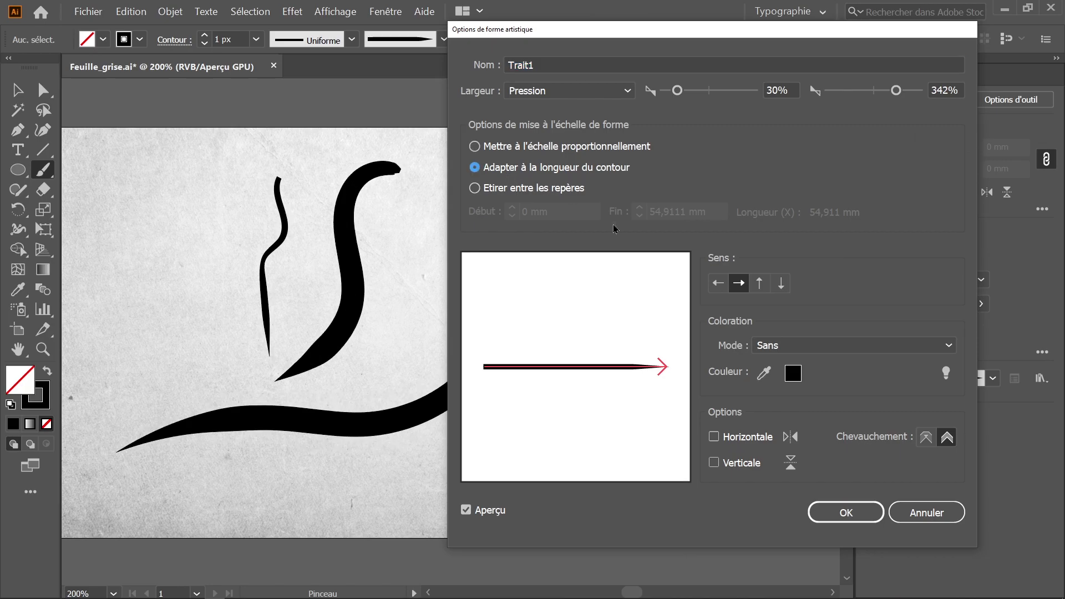
click(840, 509)
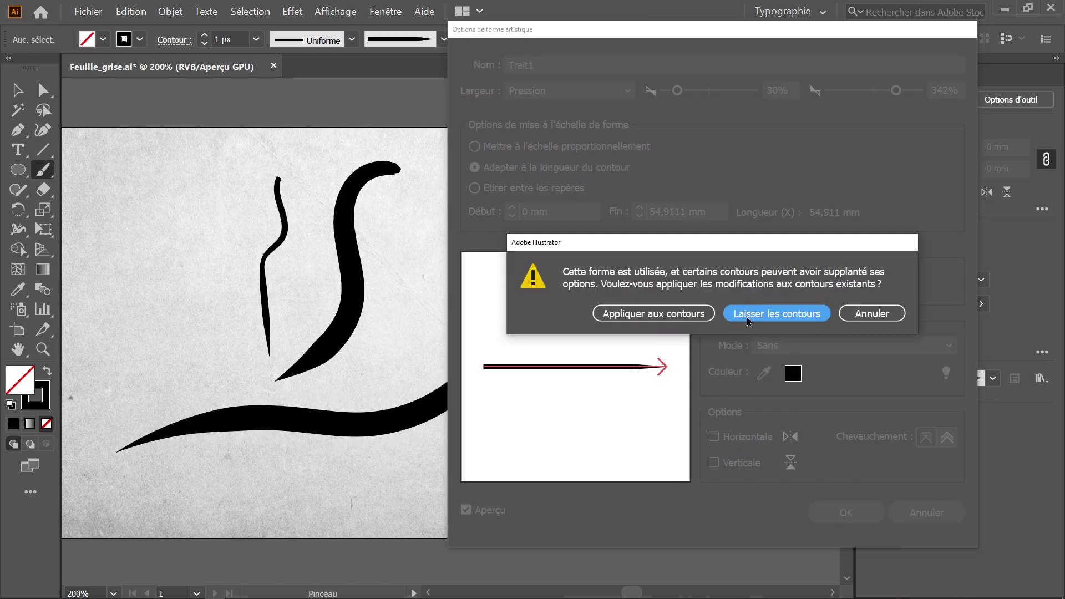
click(747, 319)
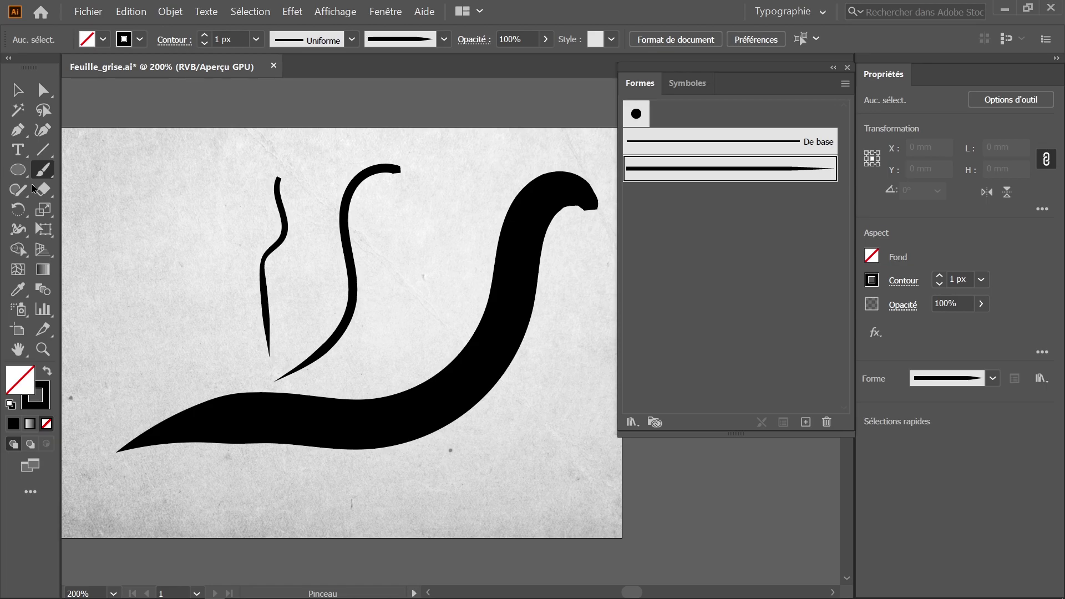
Paint three more sweeping Trait1 strokes, then reopen and dismiss the brush options.
mouse_move(117, 209)
mouse_down()
mouse_move(184, 249)
mouse_move(525, 366)
mouse_up()
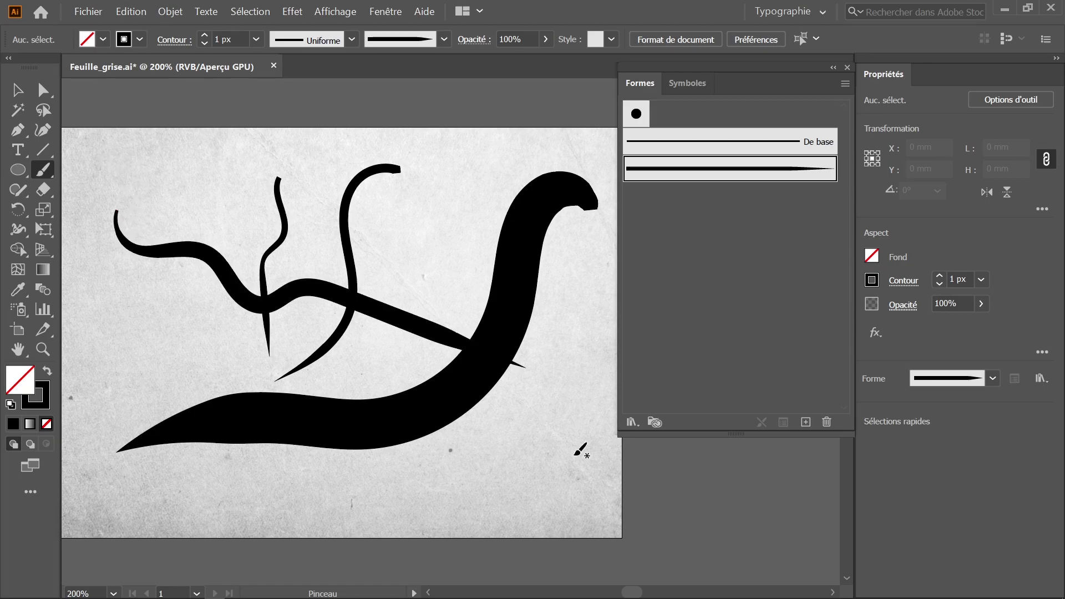
drag(577, 459, 97, 457)
drag(473, 158, 69, 366)
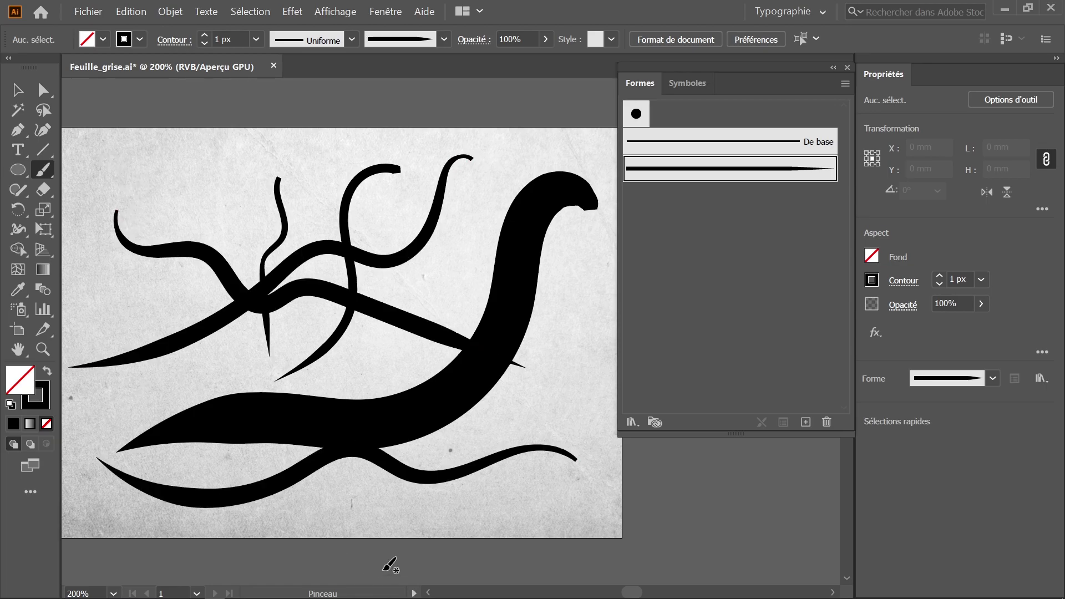
double_click(730, 169)
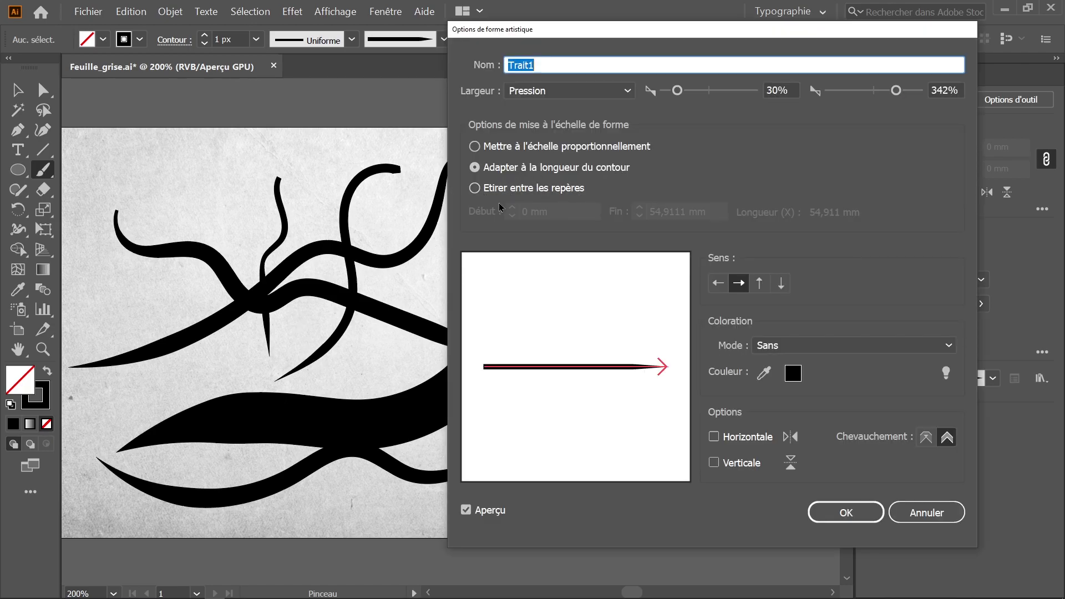
click(921, 518)
Delete all artwork and draw a 40,6 mm horizontal line with a 4 px stroke.
key(ctrl+a)
key(Delete)
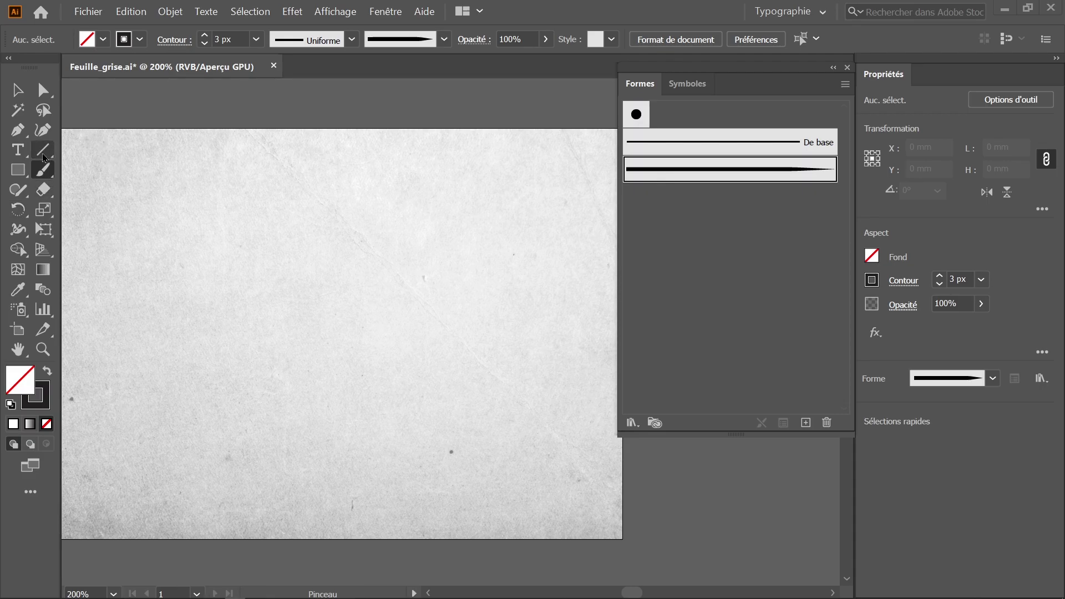
click(43, 155)
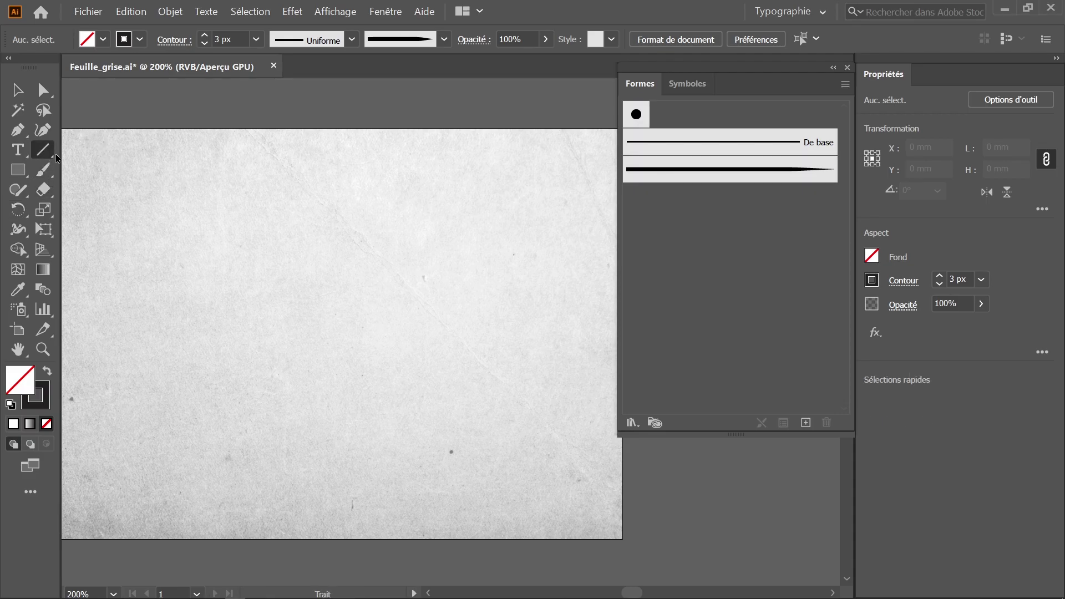
click(205, 37)
drag(213, 221, 437, 221)
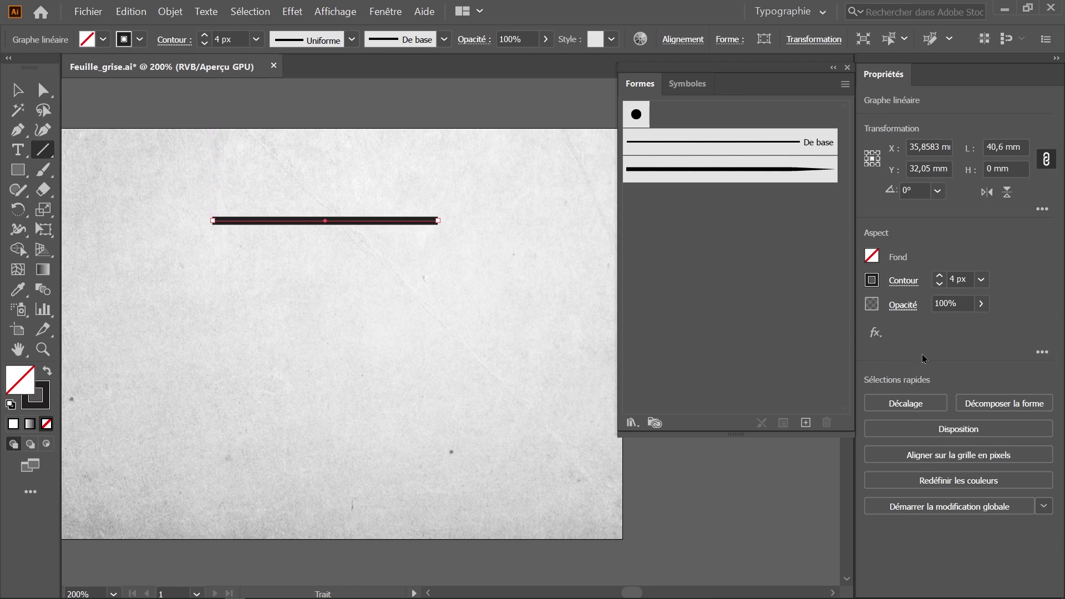
Give the line a square Flèche 22 start arrowhead at 50% scale.
click(905, 281)
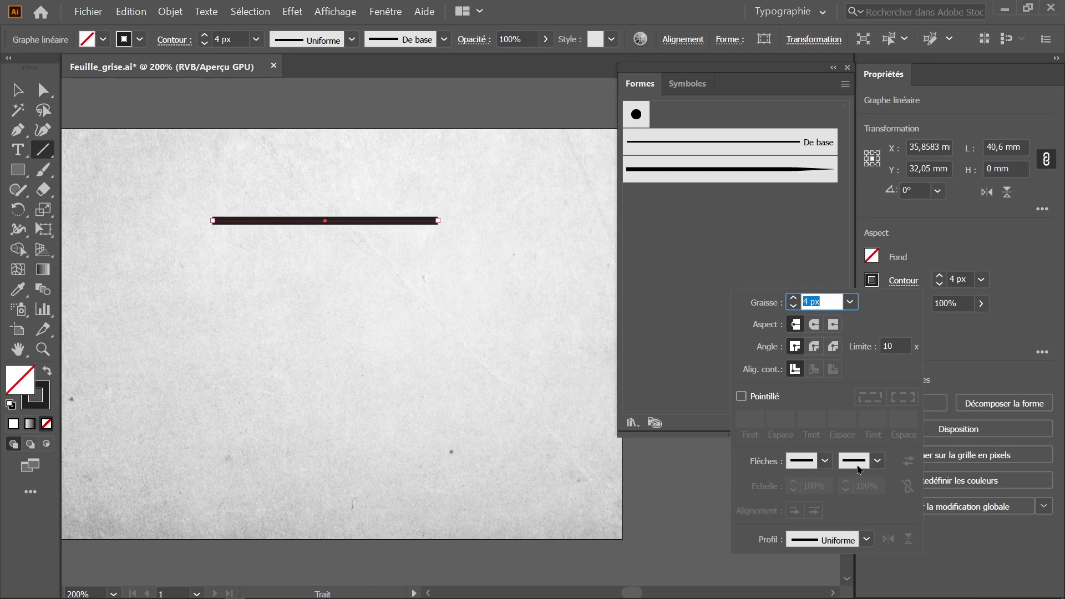
click(826, 463)
scroll(804, 352, down, 1)
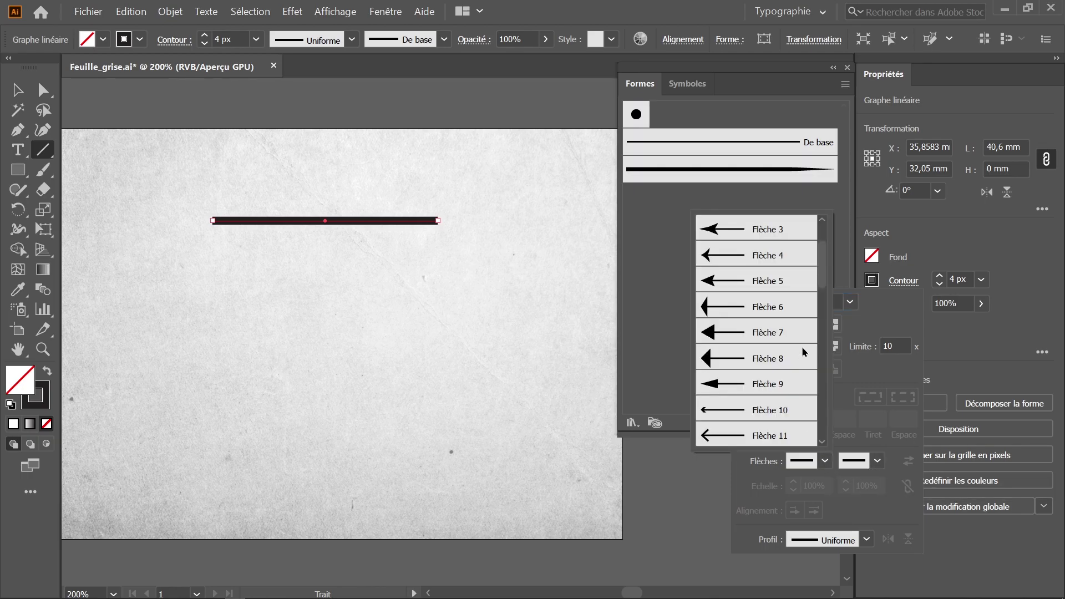
scroll(805, 347, down, 4)
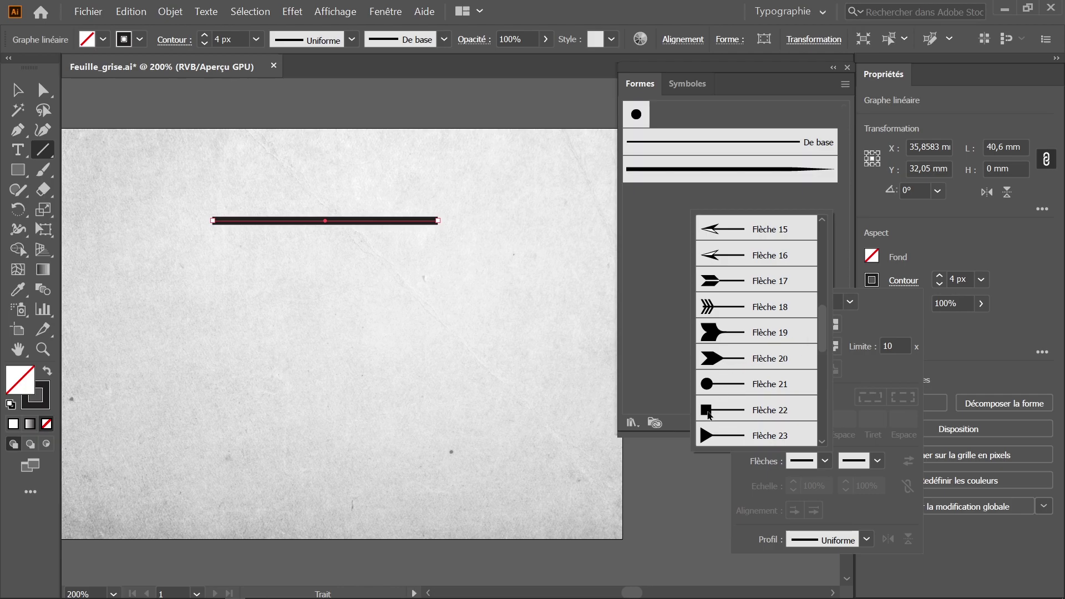
click(709, 414)
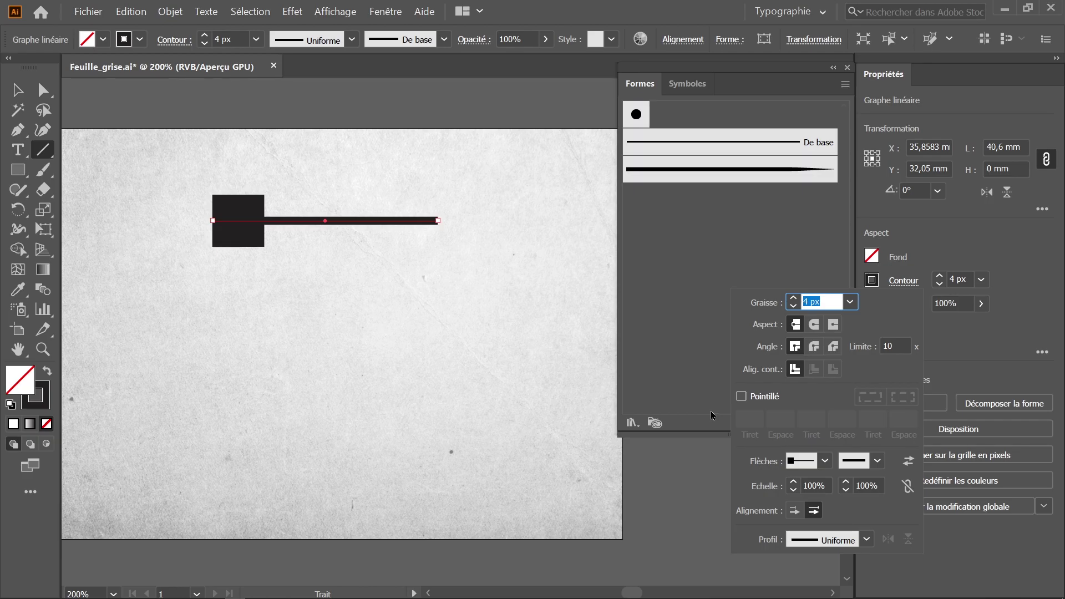
click(824, 487)
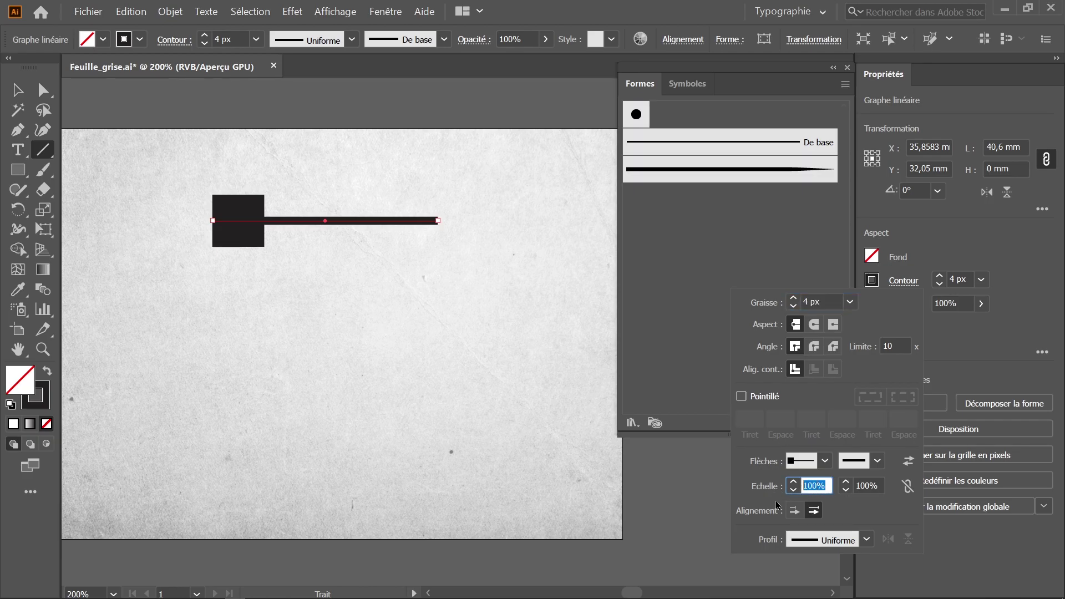
text(50)
key(Tab)
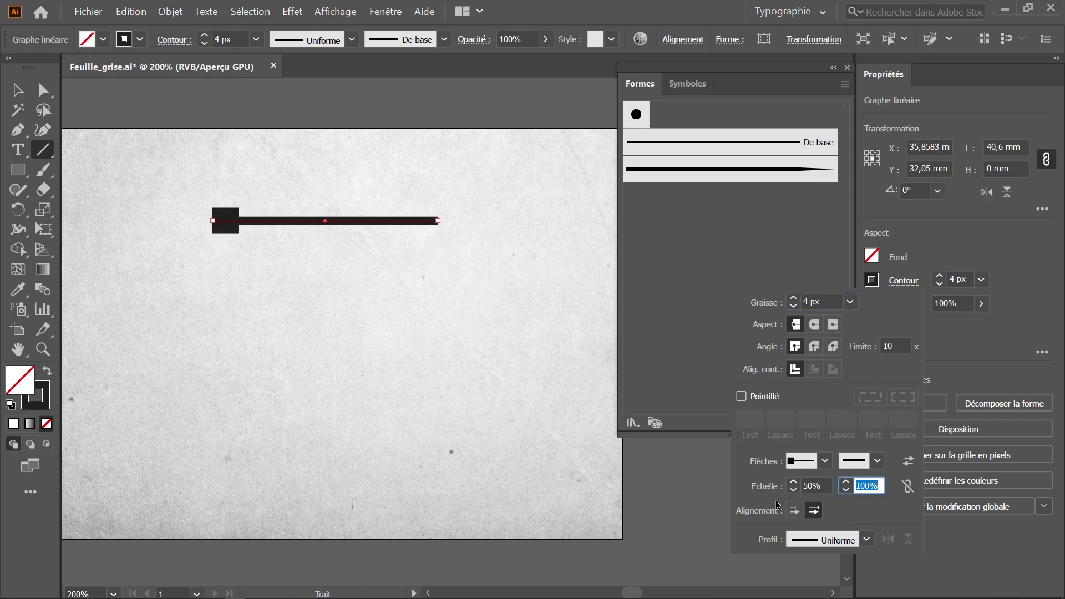
Add a triangular Flèche 7 end arrowhead at 50%, extending arrowheads beyond the path.
click(879, 462)
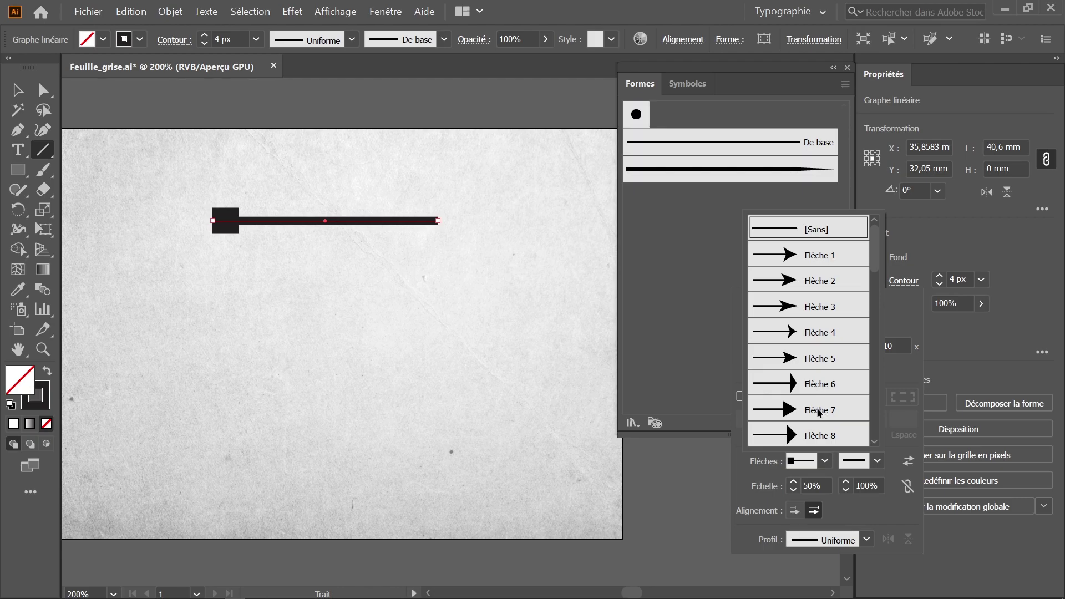
click(816, 412)
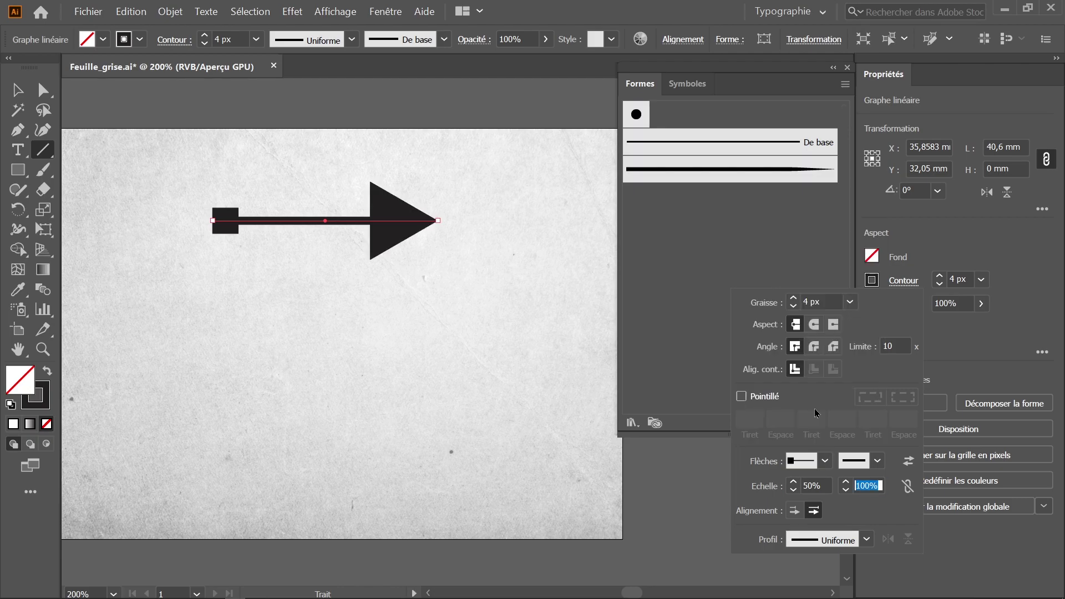
text(50)
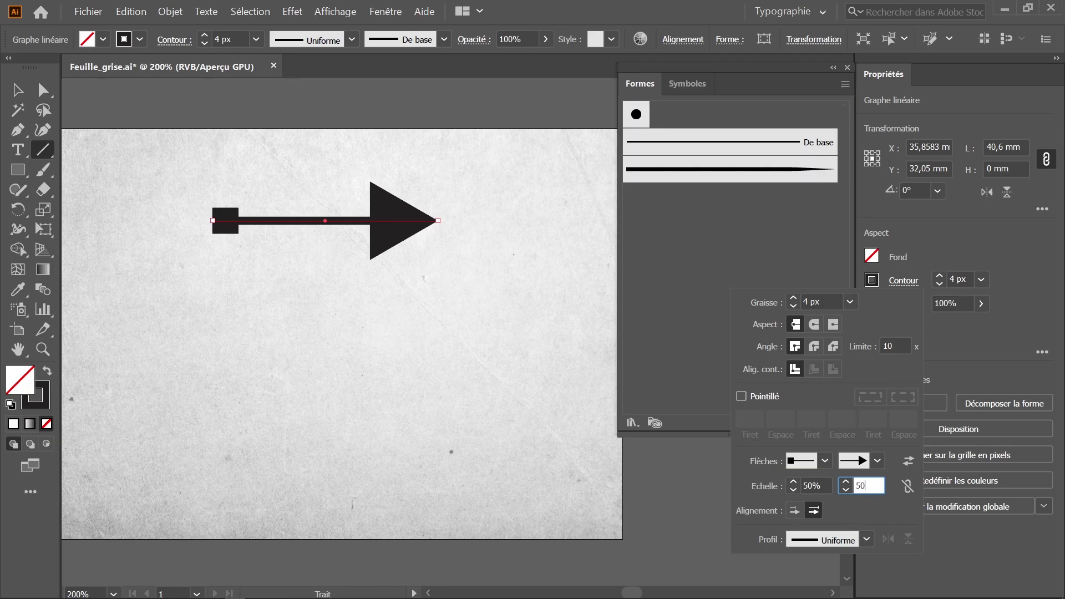
key(Tab)
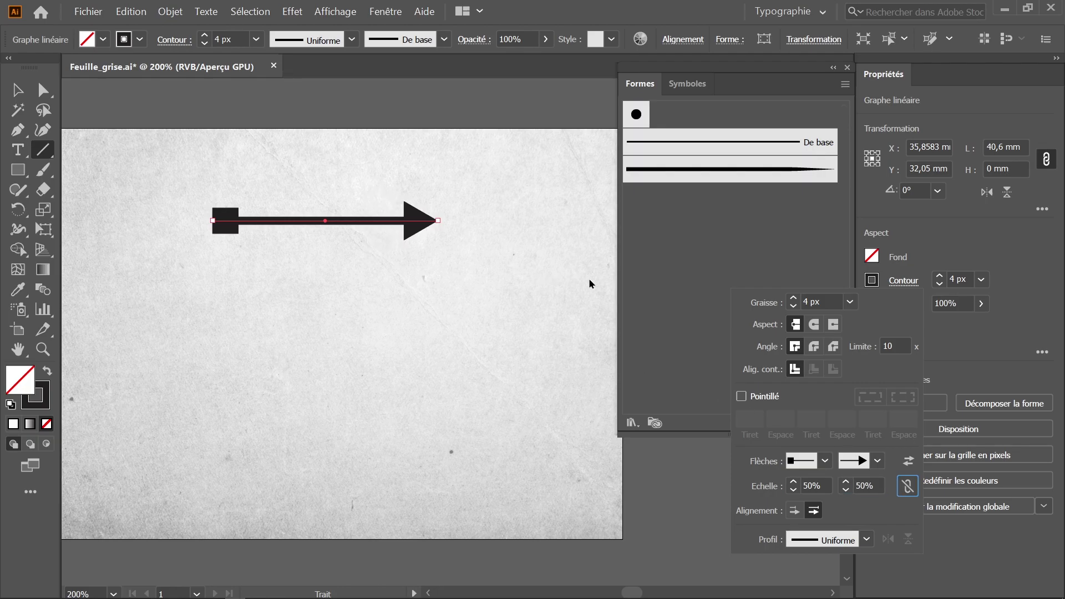
click(795, 510)
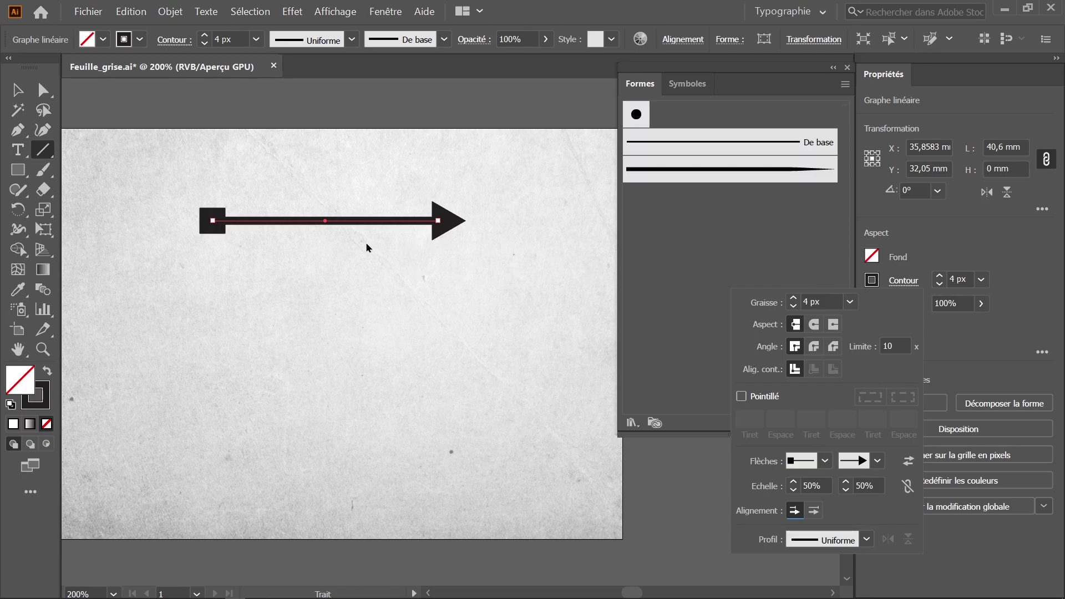
click(17, 90)
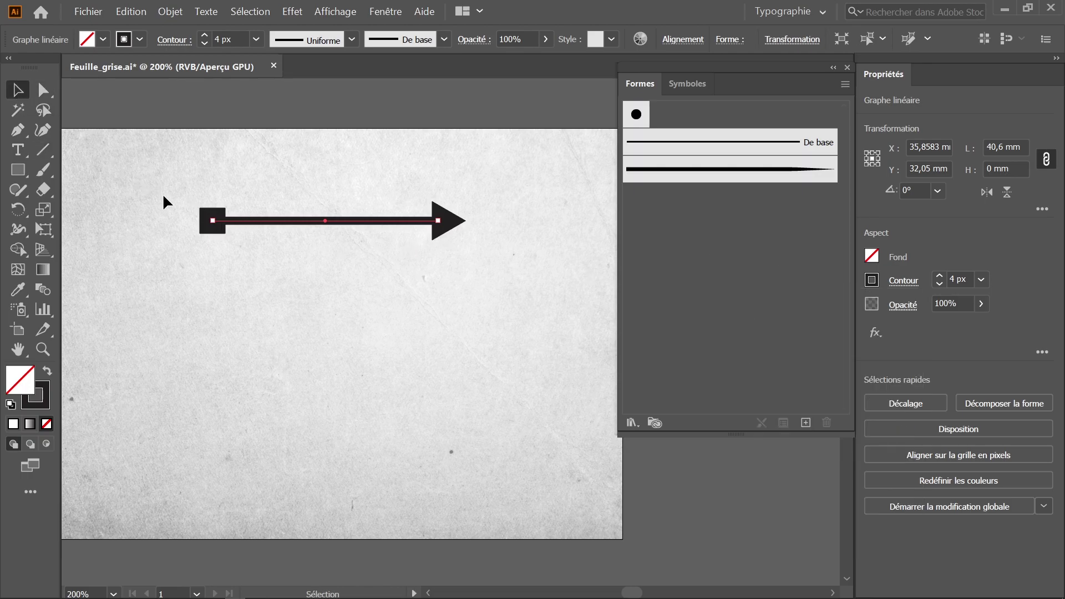
Save the arrow line as the new art brush Forme artistique 1 and take the Paintbrush.
drag(234, 221, 676, 258)
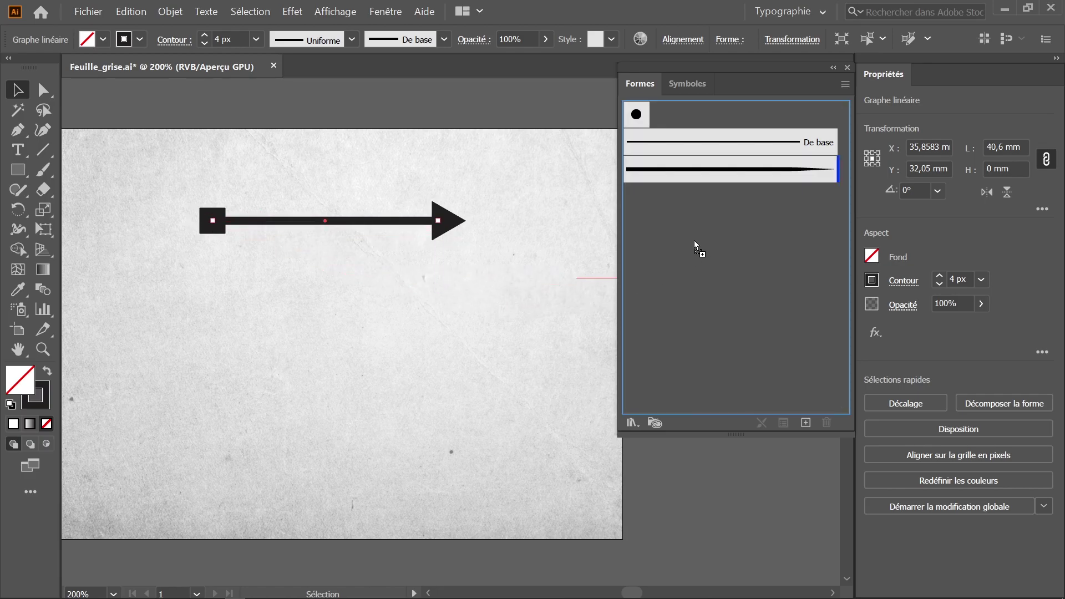
drag(694, 241, 694, 240)
click(460, 211)
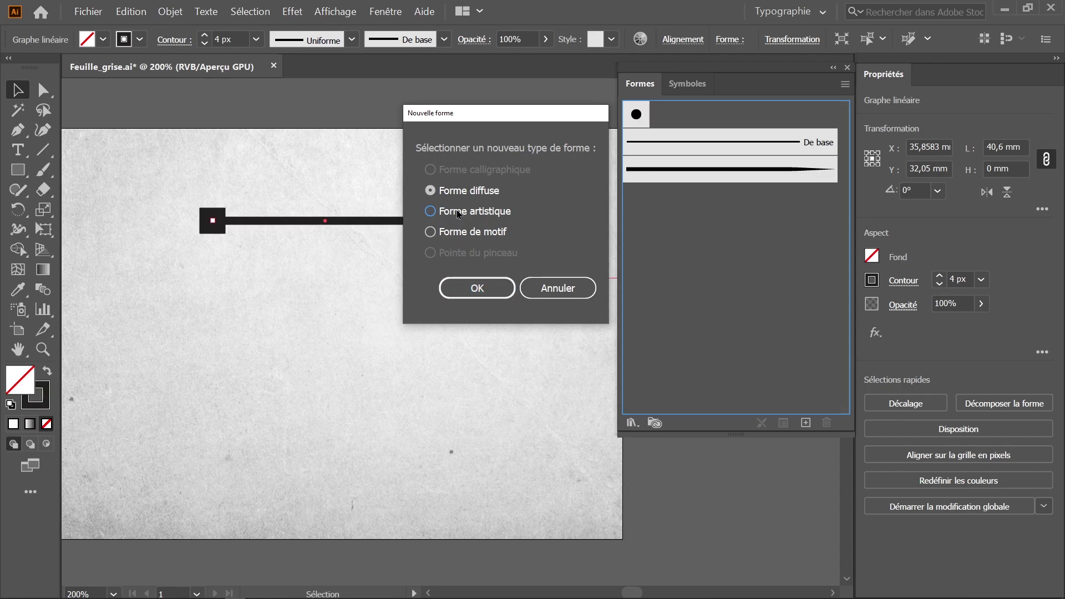
click(476, 291)
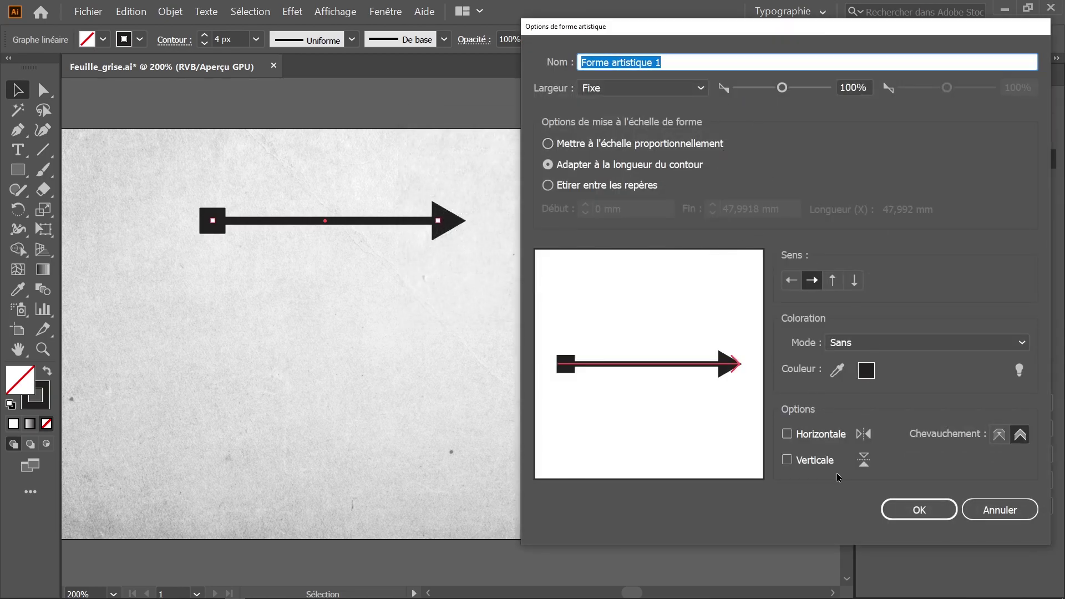
click(899, 505)
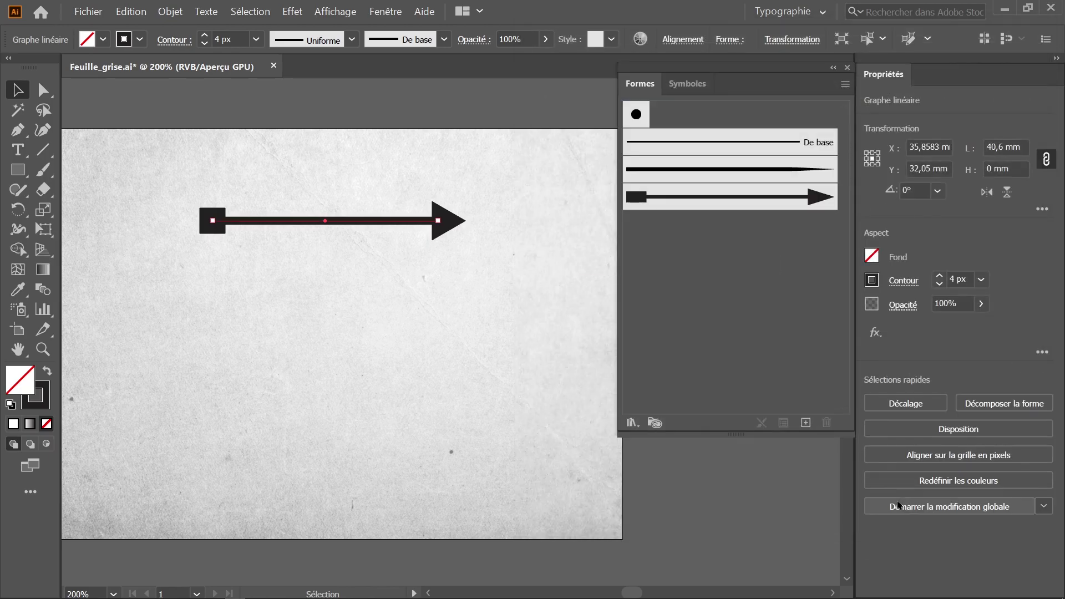
click(53, 167)
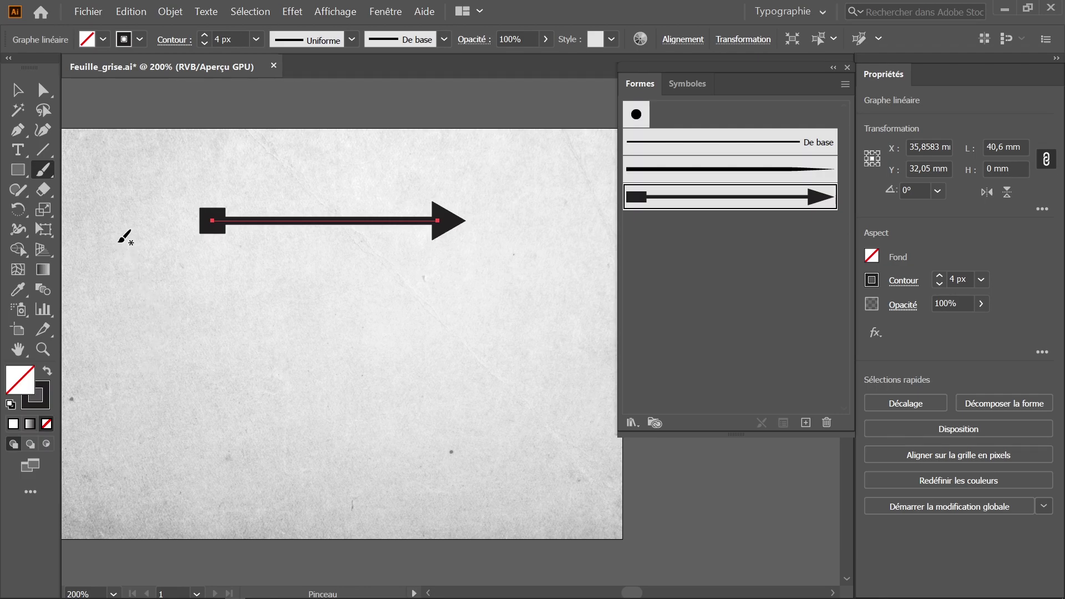
Paint a curved arrow with Forme artistique 1 and open that brush's options.
drag(111, 228, 426, 368)
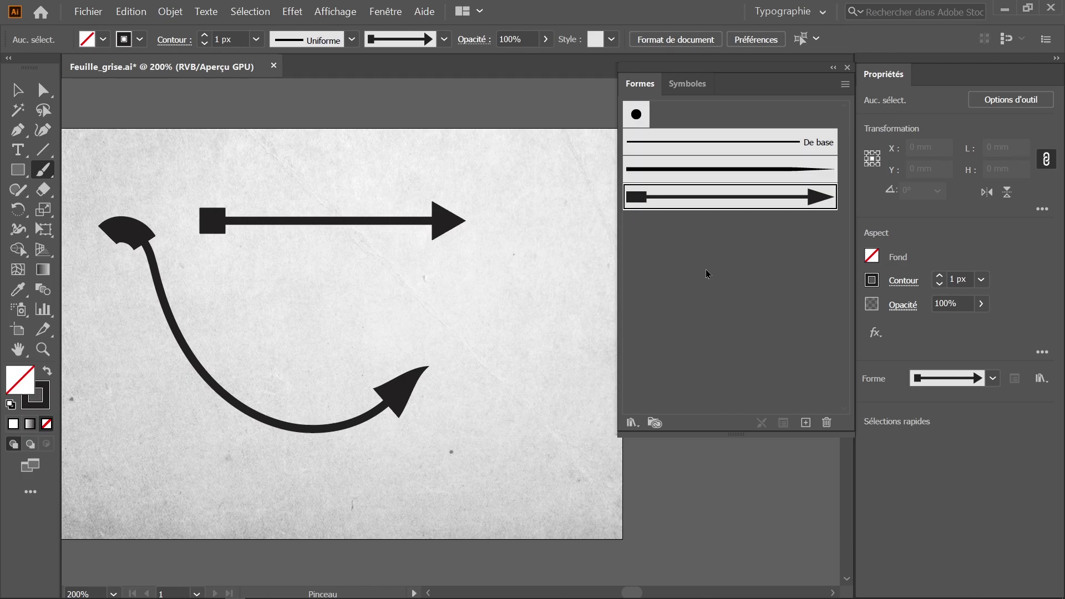
double_click(712, 203)
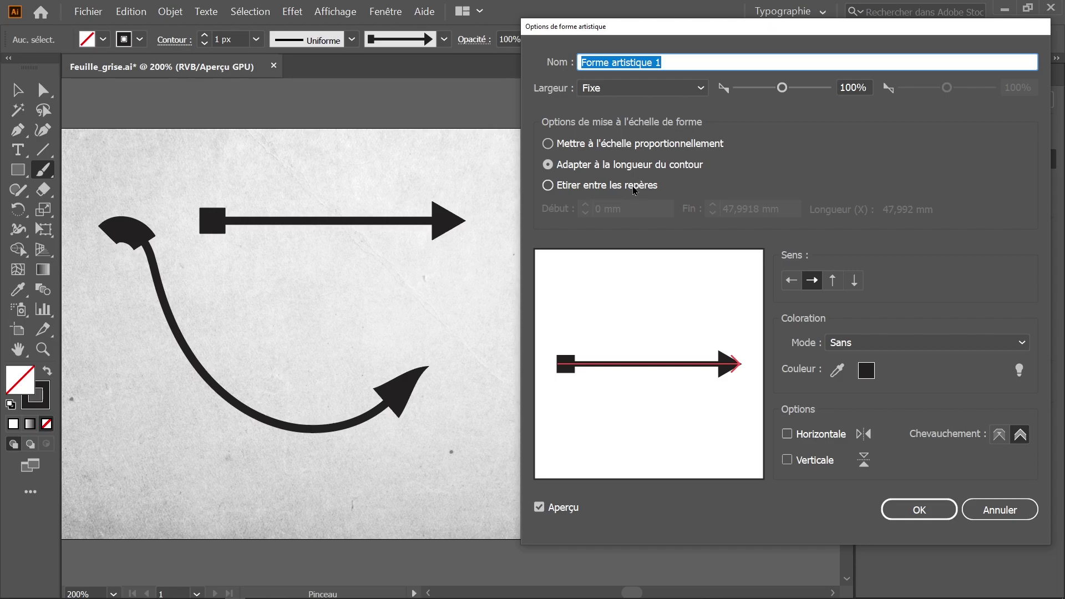
Choose Etirer entre les repères and set the start guide to 18 mm.
click(589, 189)
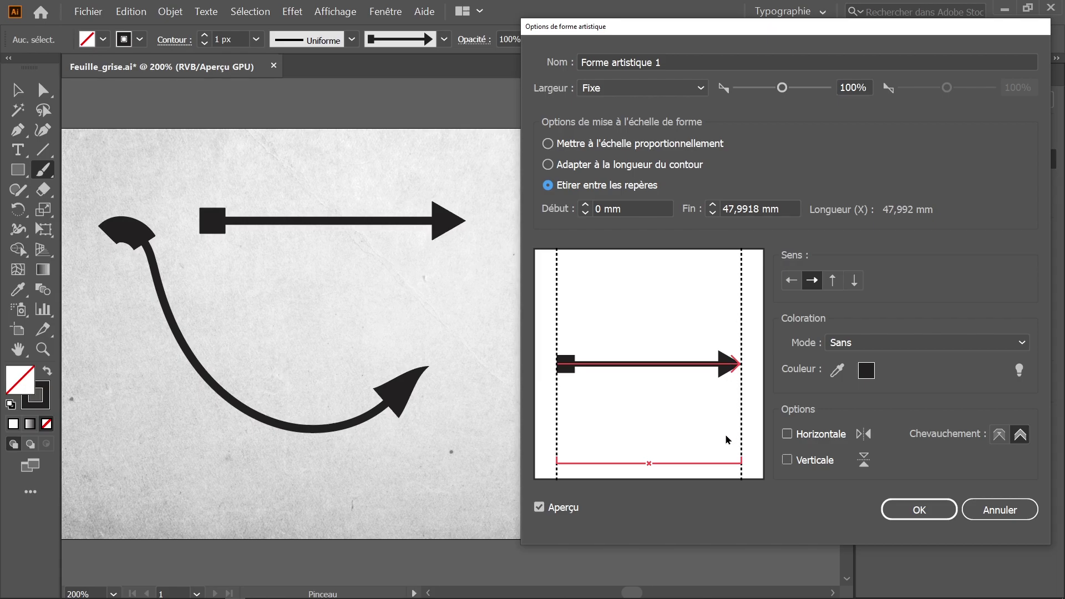
click(587, 206)
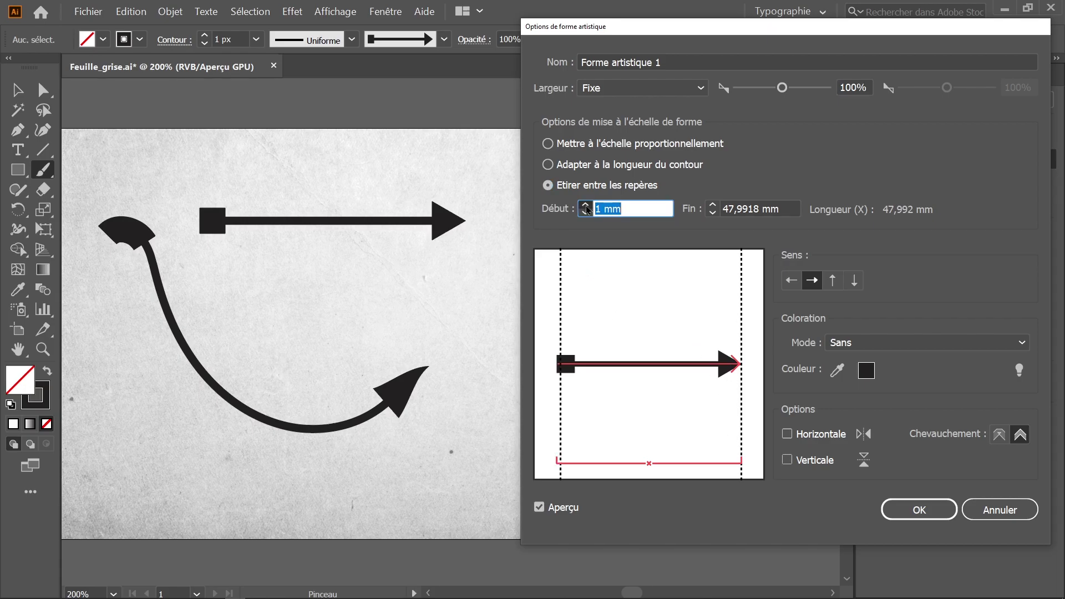
click(587, 206)
click(586, 206)
click(587, 206)
click(586, 206)
Set the end guide to 31 mm and confirm the arrow brush settings.
click(712, 213)
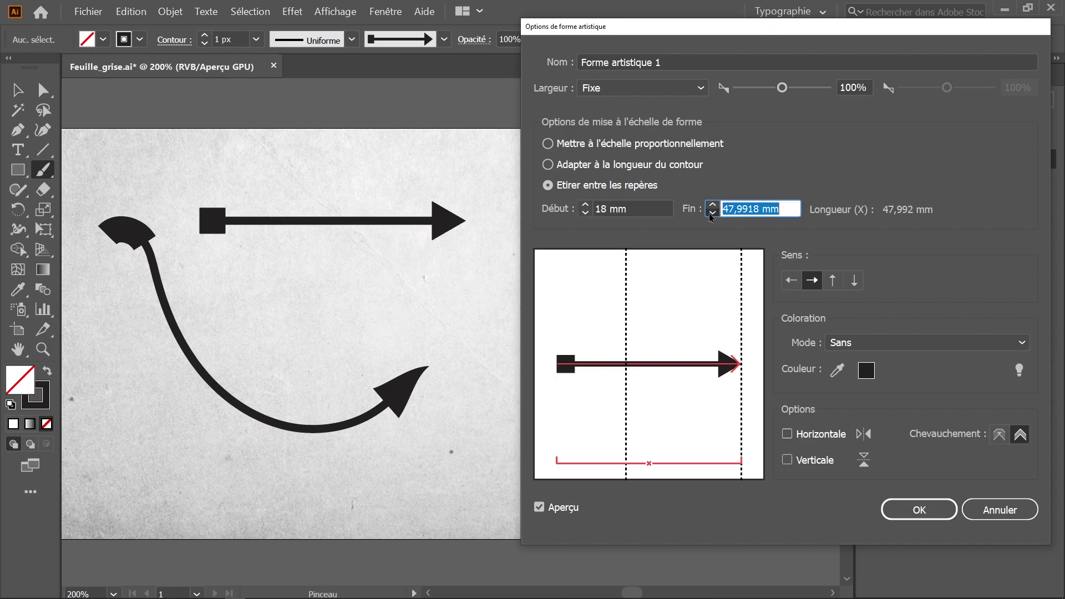
click(711, 215)
click(710, 214)
click(711, 214)
click(710, 215)
click(712, 214)
click(712, 214)
click(711, 215)
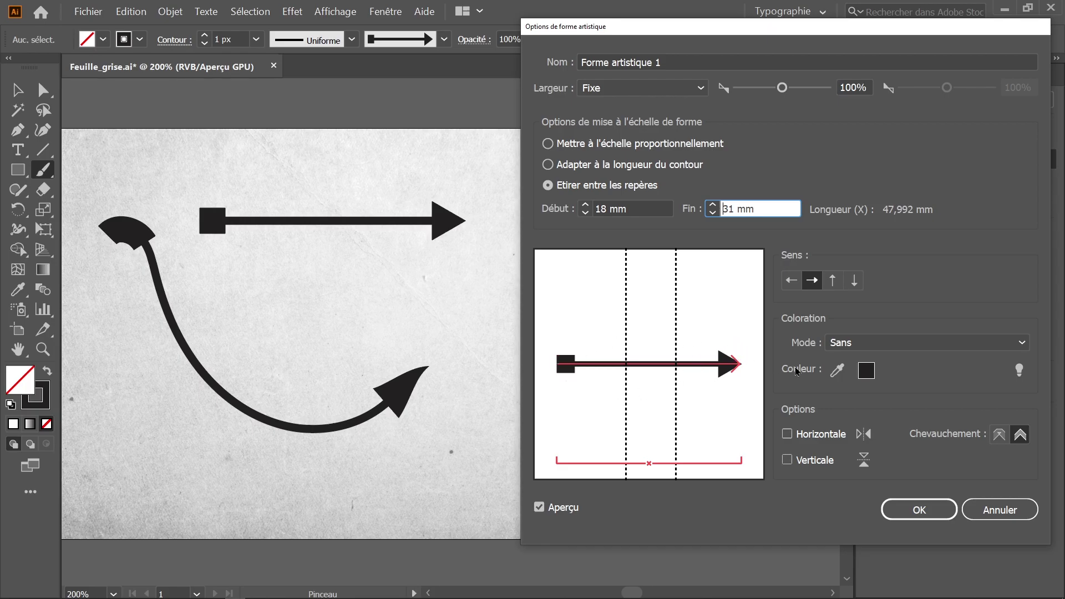
click(913, 511)
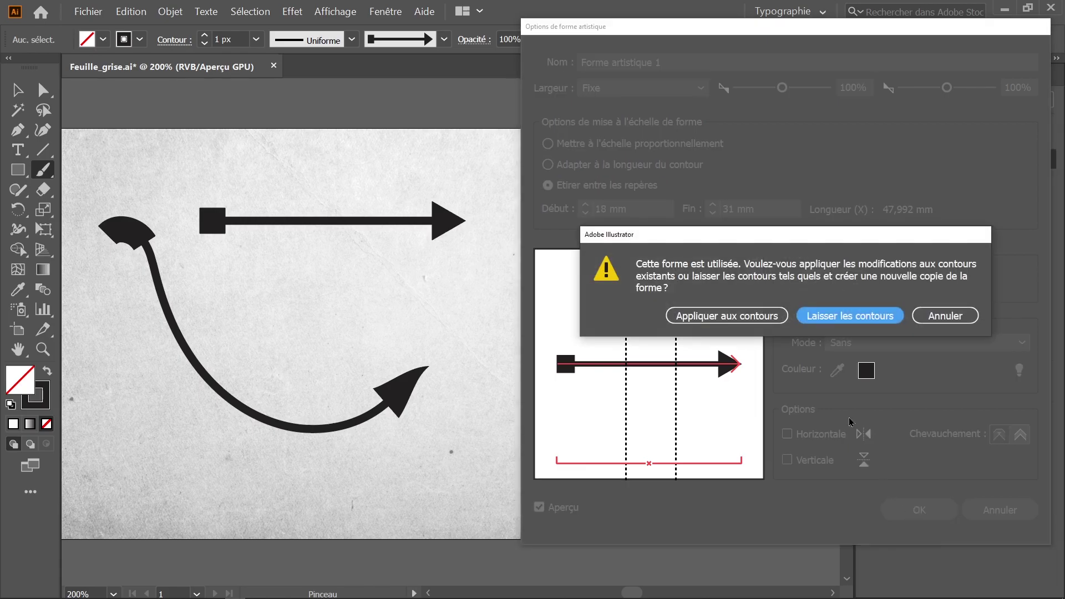
Keep the existing strokes, rename the new arrow brush copy 'Fleche non déformée', and paint a wavy arrow with it.
click(837, 322)
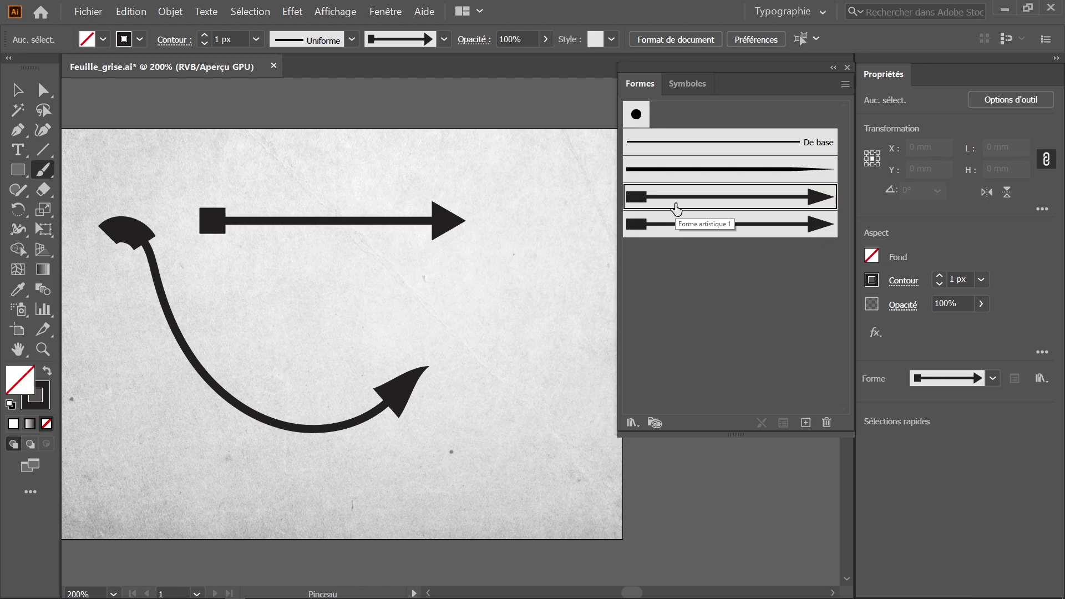
click(667, 232)
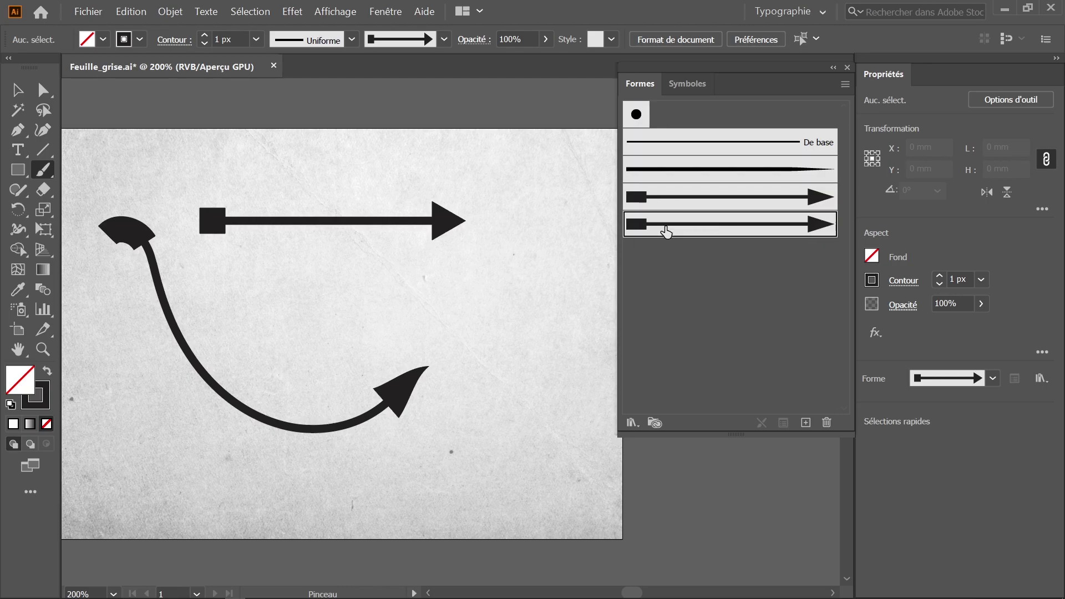
double_click(666, 231)
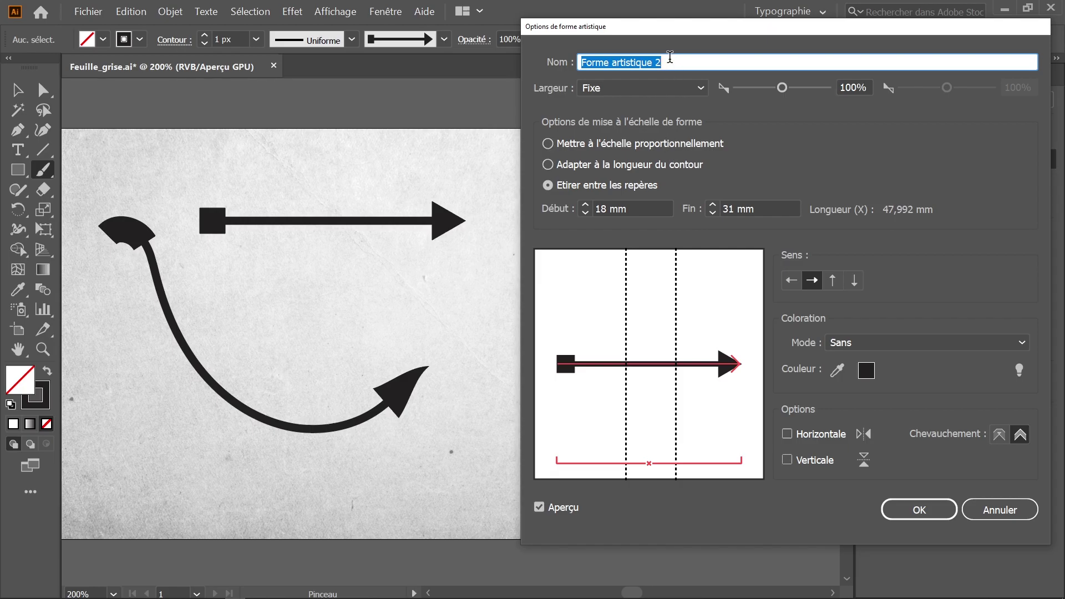
text(Fleche)
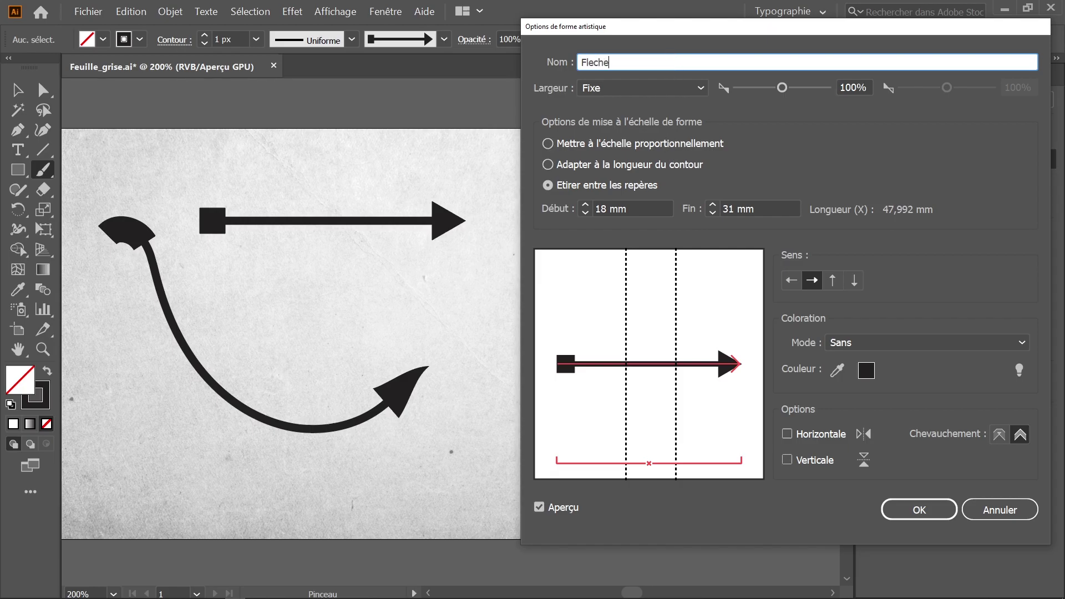
text(non )
text(éformée)
click(903, 510)
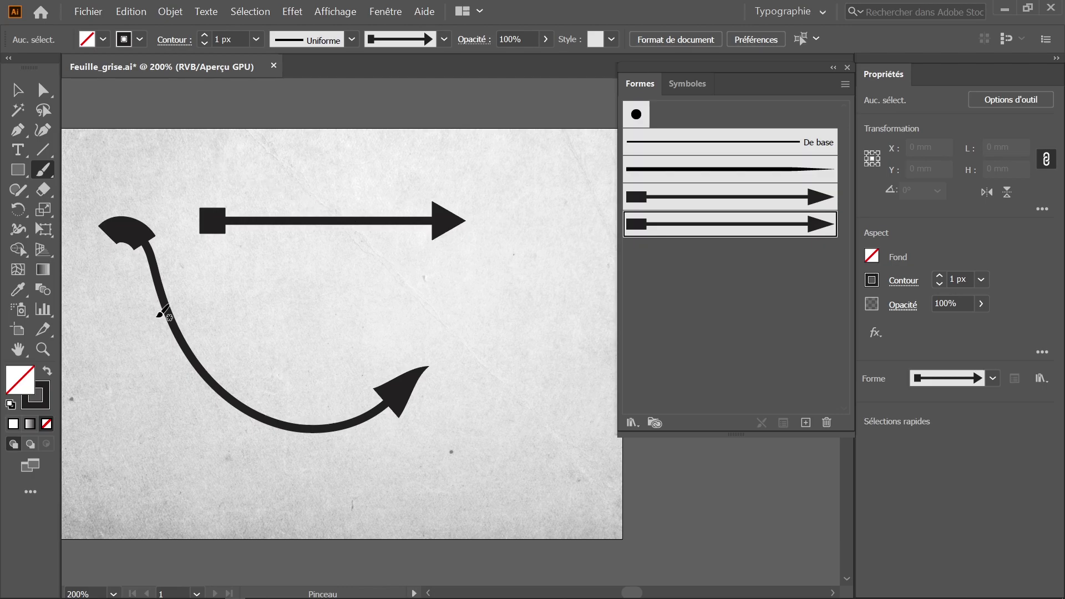
drag(247, 273, 546, 330)
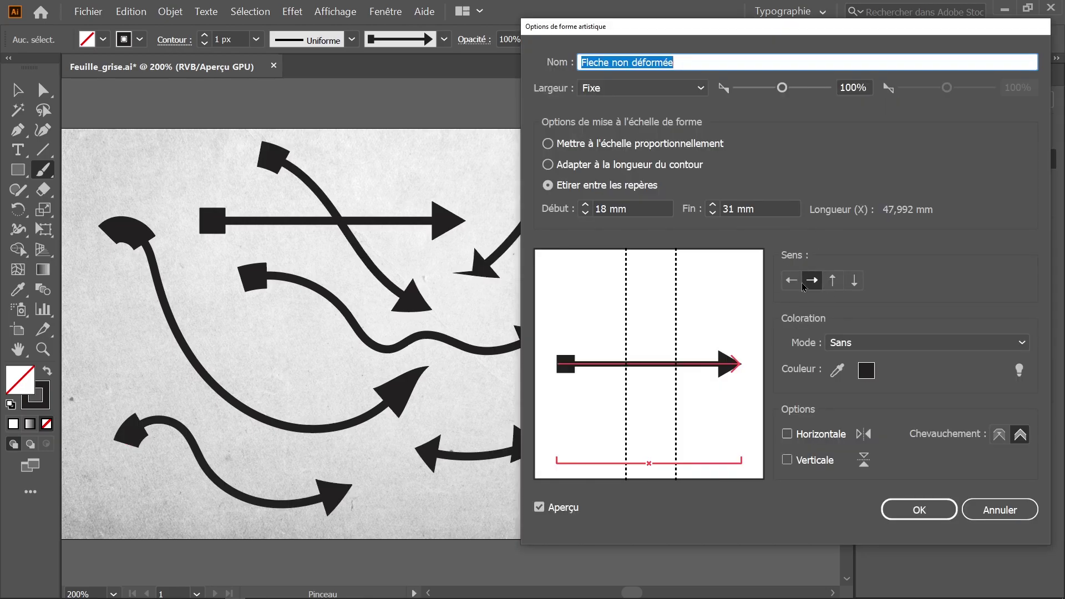
Point the Fleche non déformée brush the opposite way, leave both flips unchecked, and apply it to existing strokes.
drag(823, 35, 832, 18)
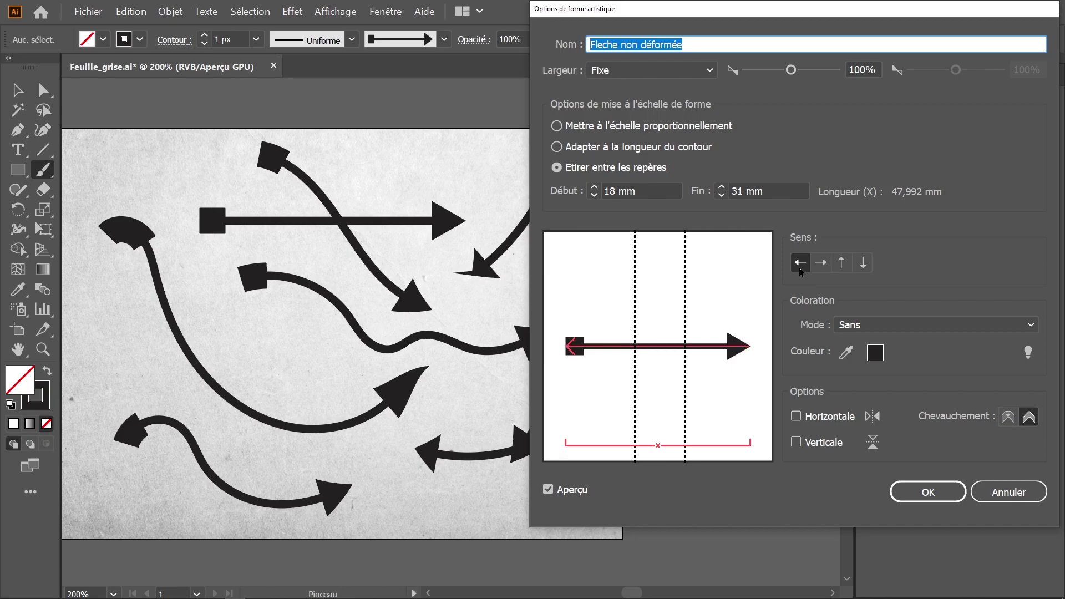
click(801, 270)
click(797, 418)
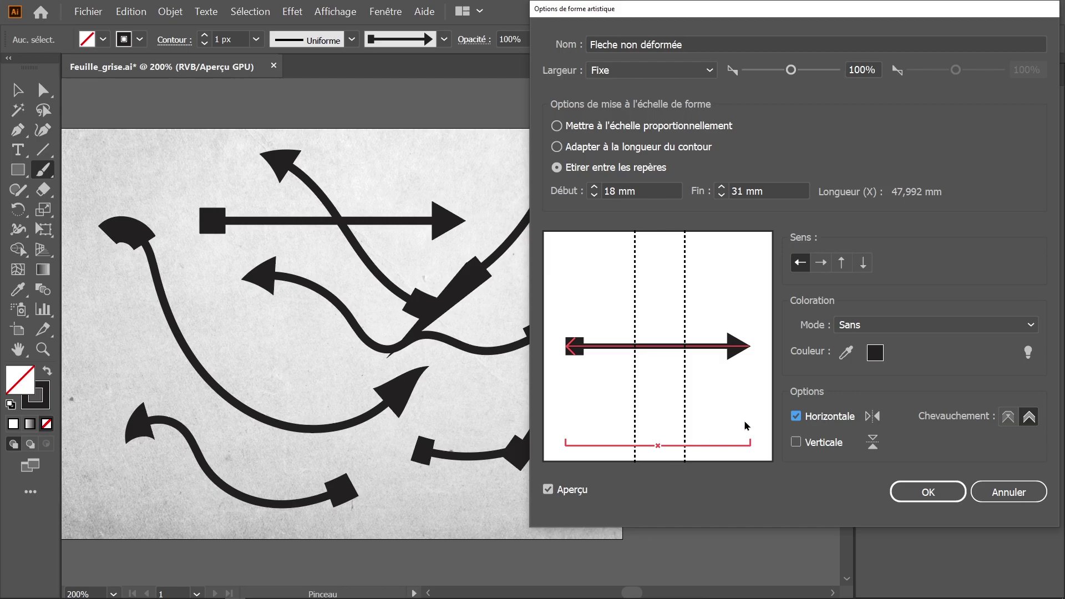
click(795, 418)
click(796, 443)
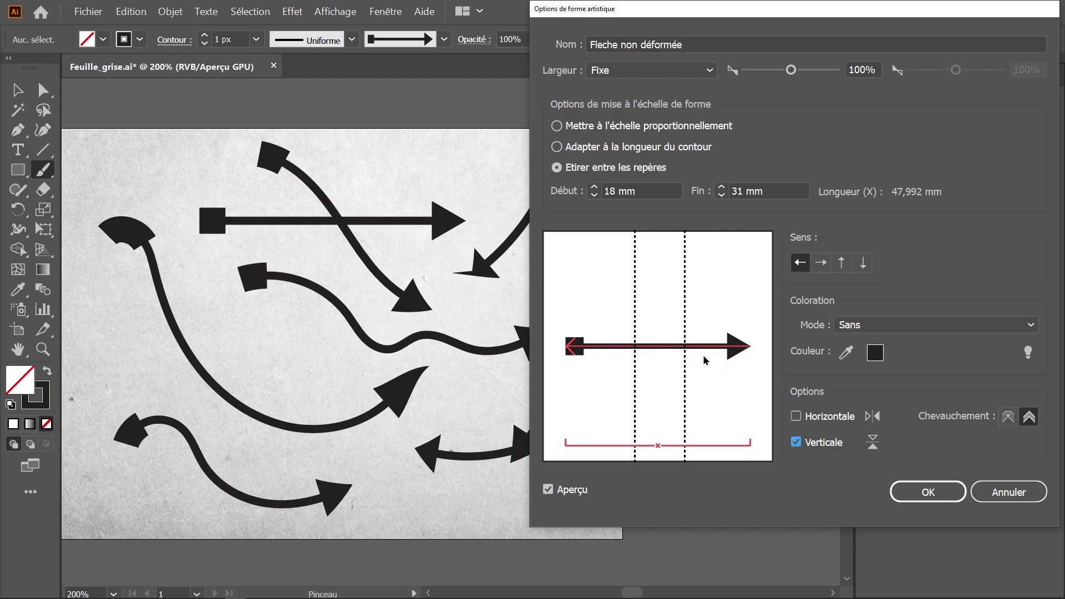
click(796, 416)
click(796, 441)
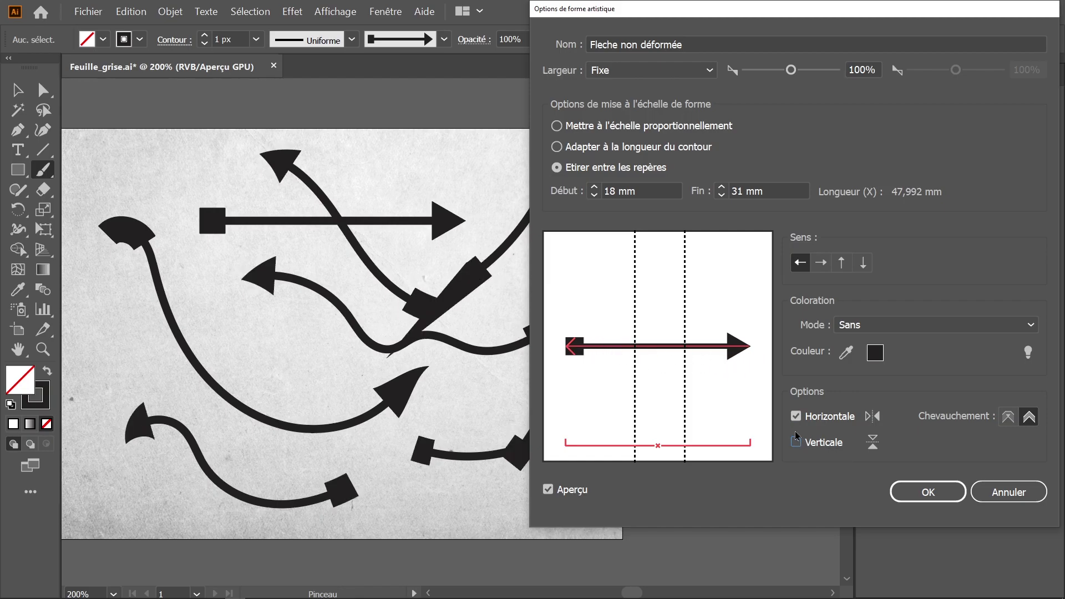
click(796, 416)
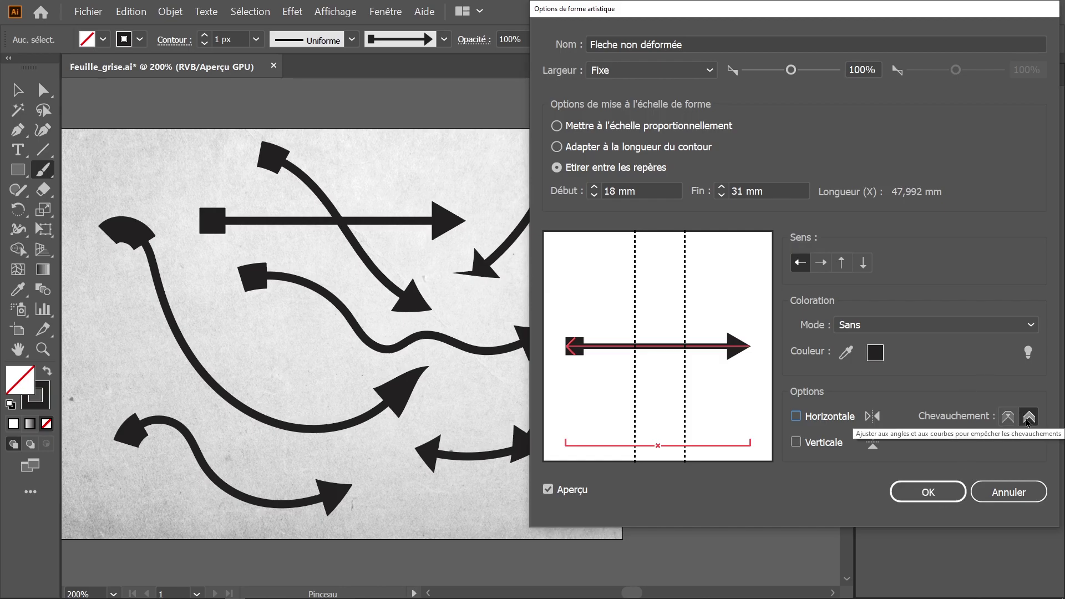
click(928, 496)
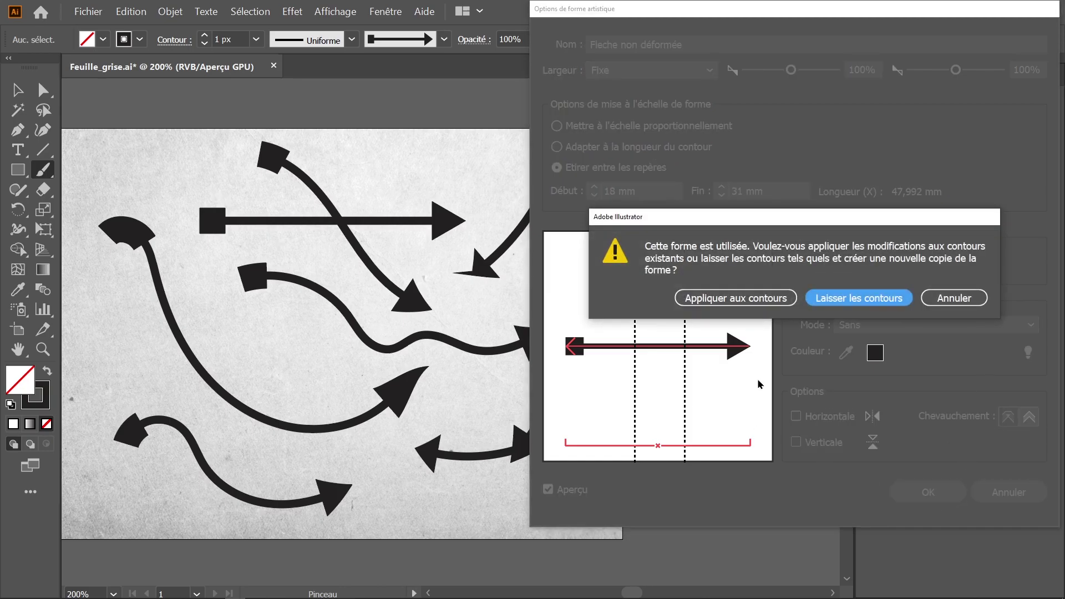
click(722, 298)
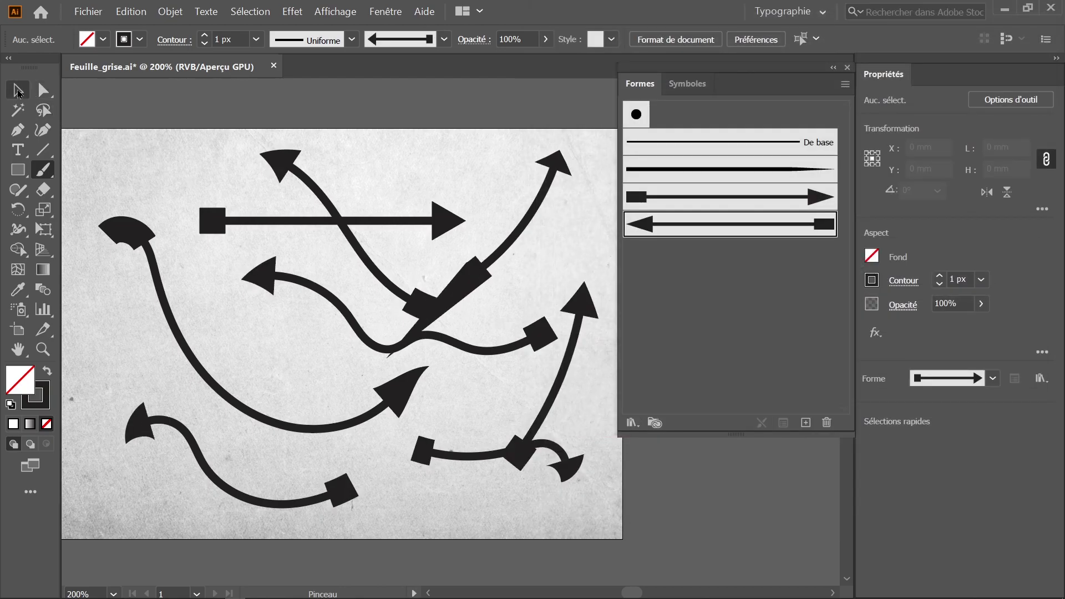
click(18, 92)
Delete all the painted arrows and draw a long thin rectangle near the page top.
drag(136, 130, 595, 478)
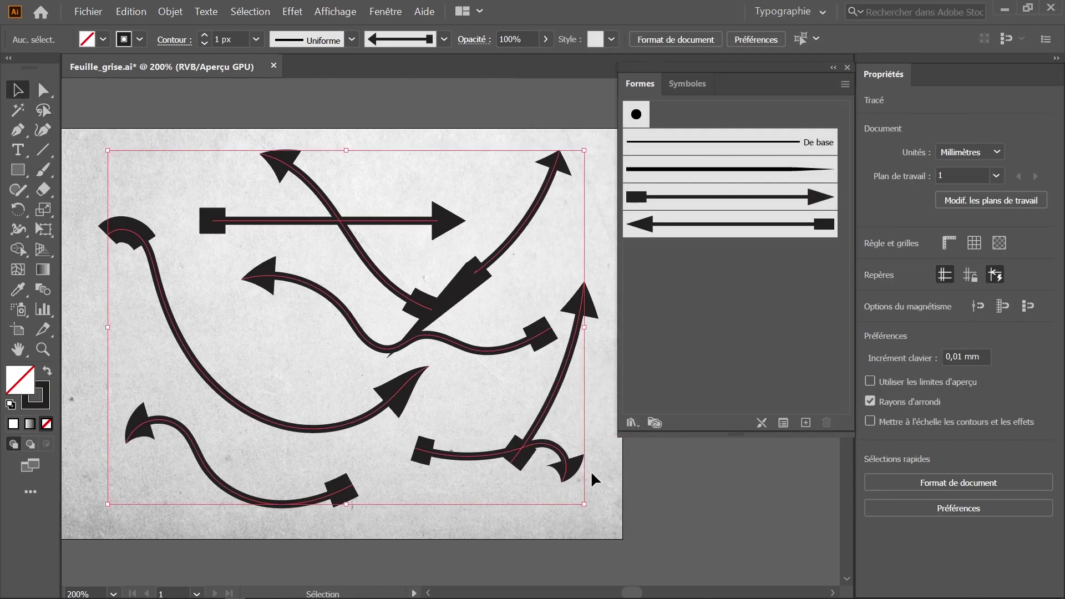
key(Delete)
click(21, 171)
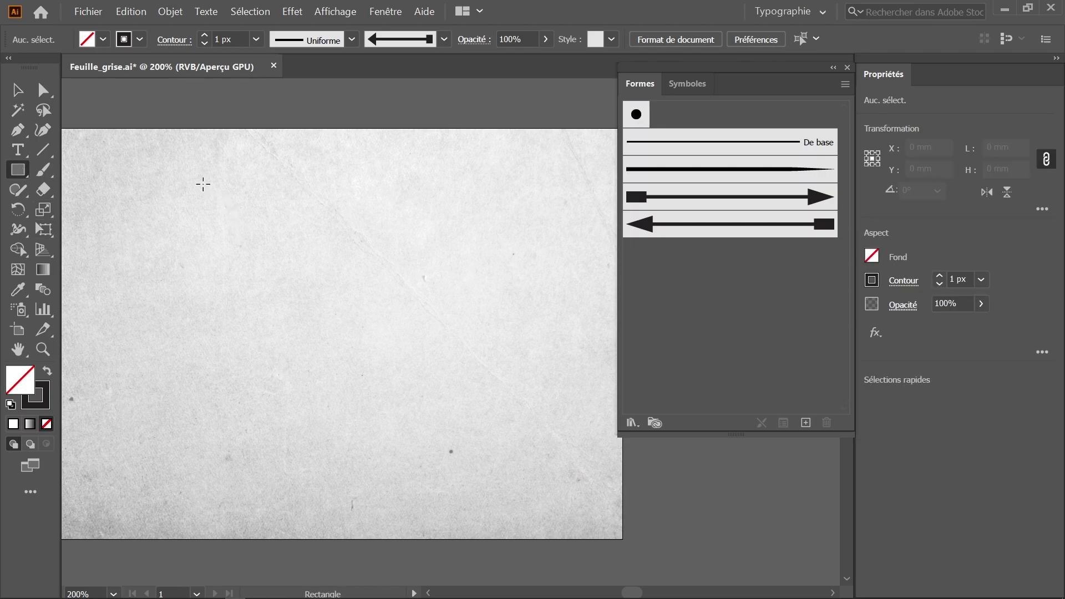
drag(180, 188, 495, 240)
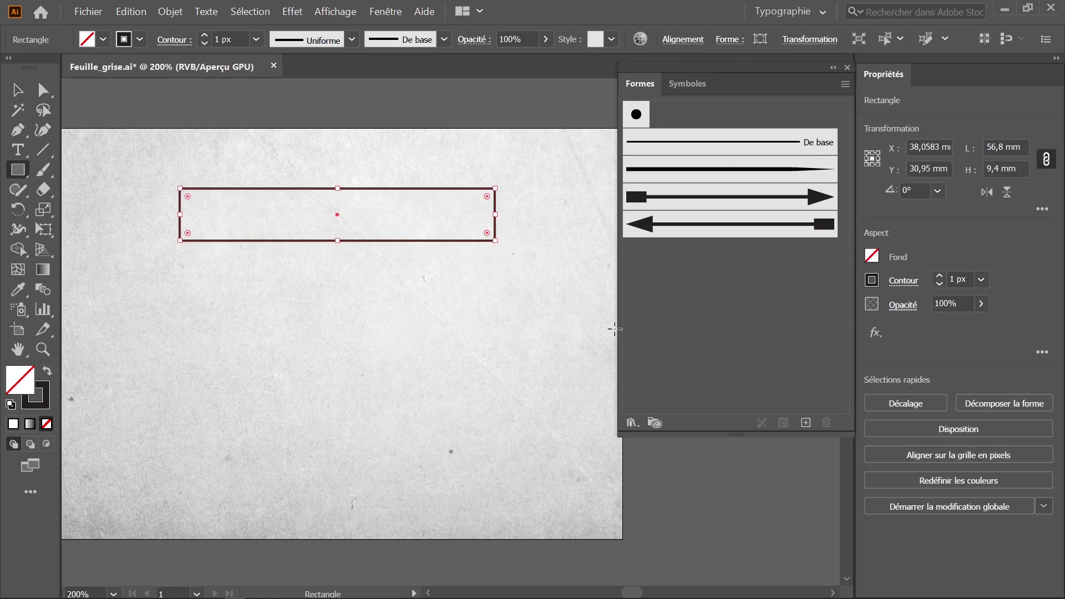
Turn the rectangle into a new art brush, Forme artistique 2, with no corner adjustment.
click(806, 424)
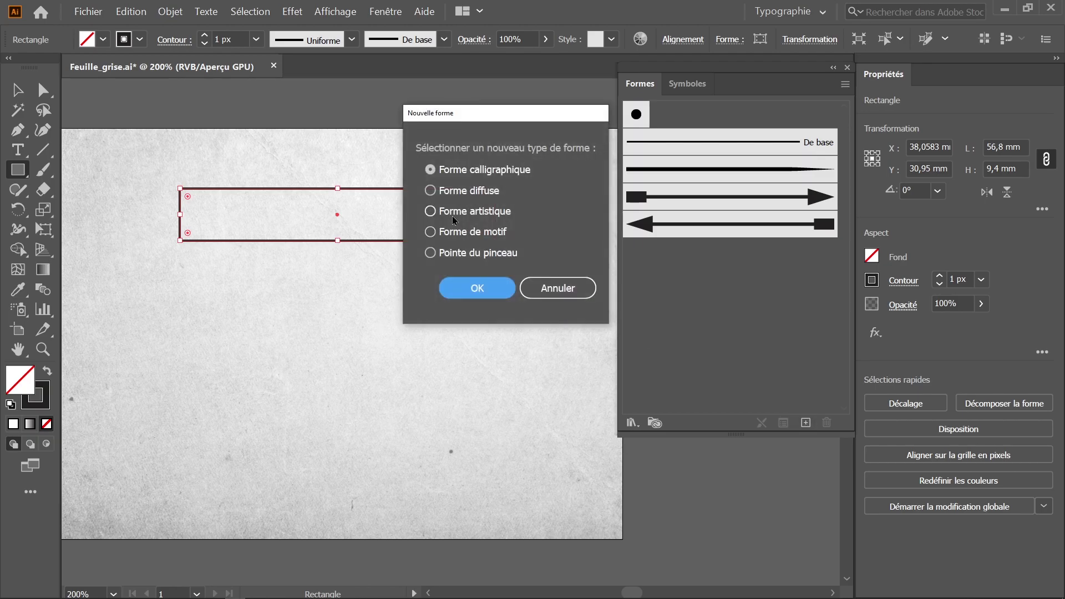
click(452, 212)
click(478, 289)
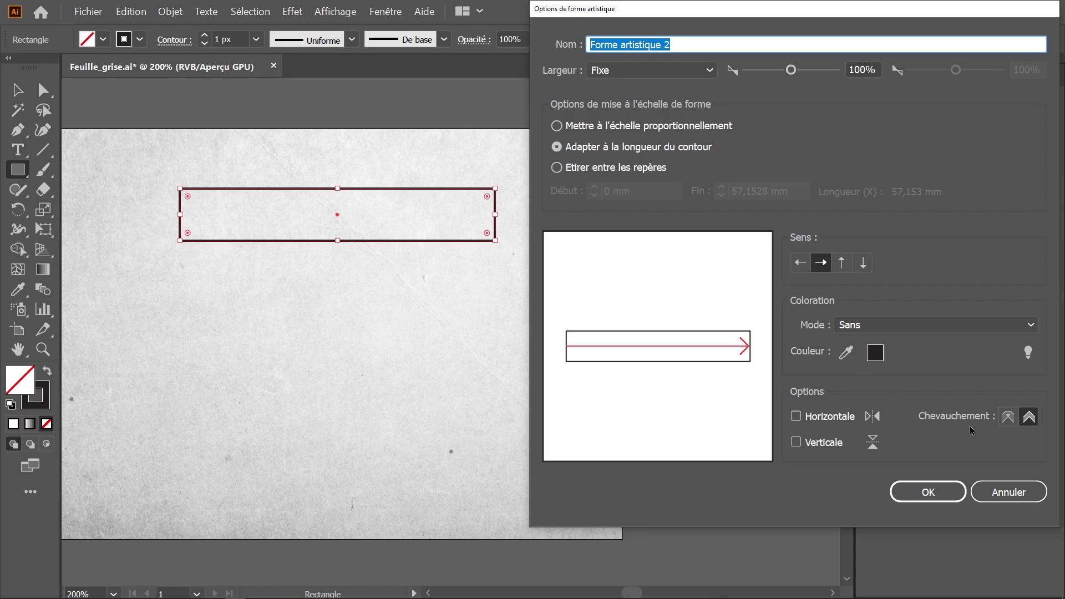
click(1009, 420)
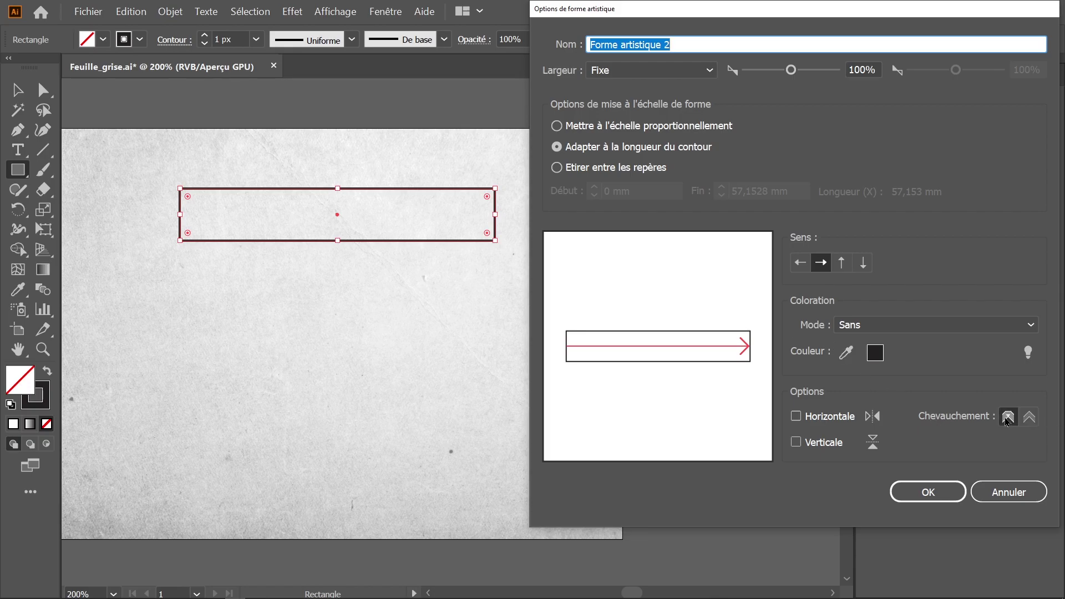
click(921, 490)
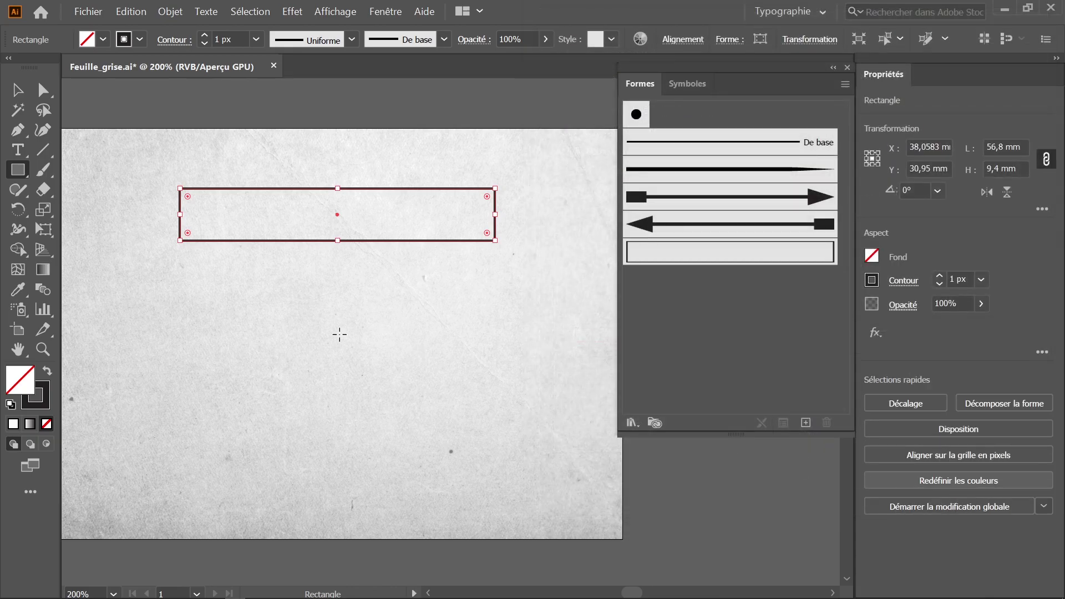
Paint a stroke with the rectangle brush, then set its overlap to adjust corners and curves.
key(b)
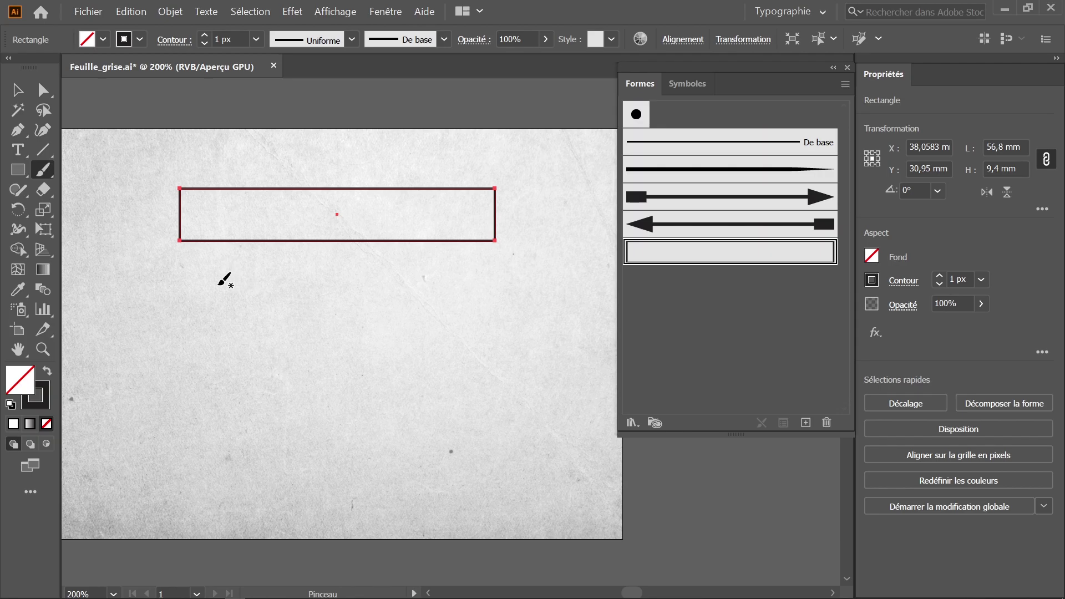
drag(216, 282, 342, 442)
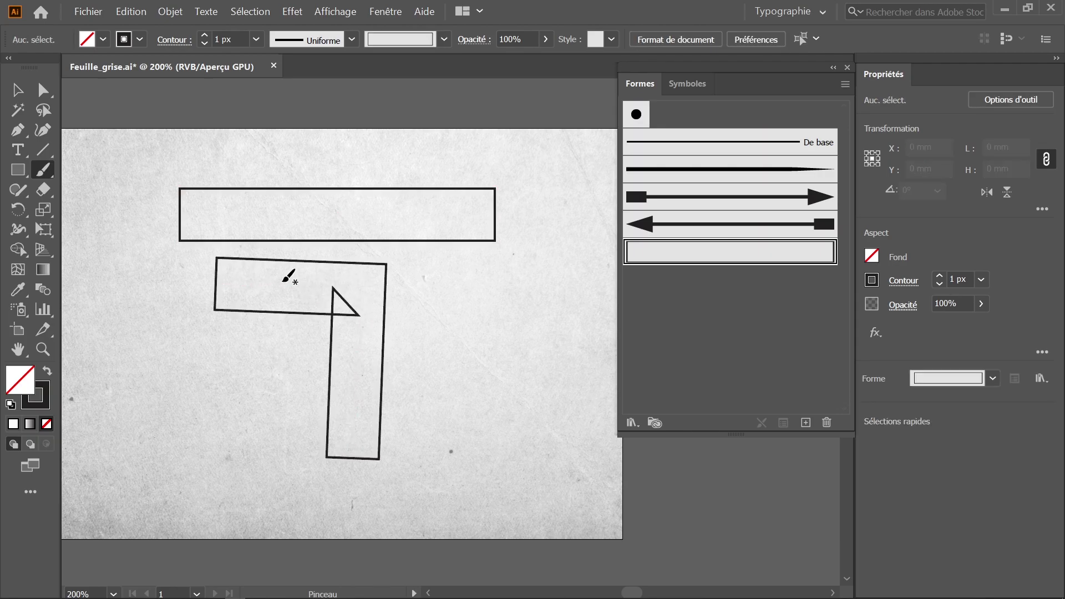
double_click(686, 263)
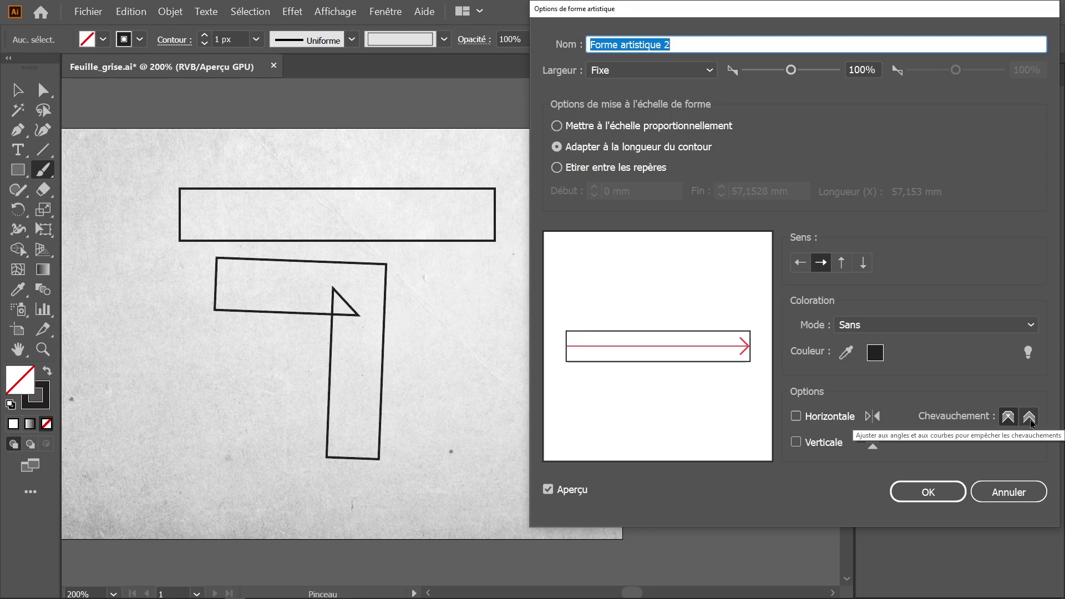
click(1031, 420)
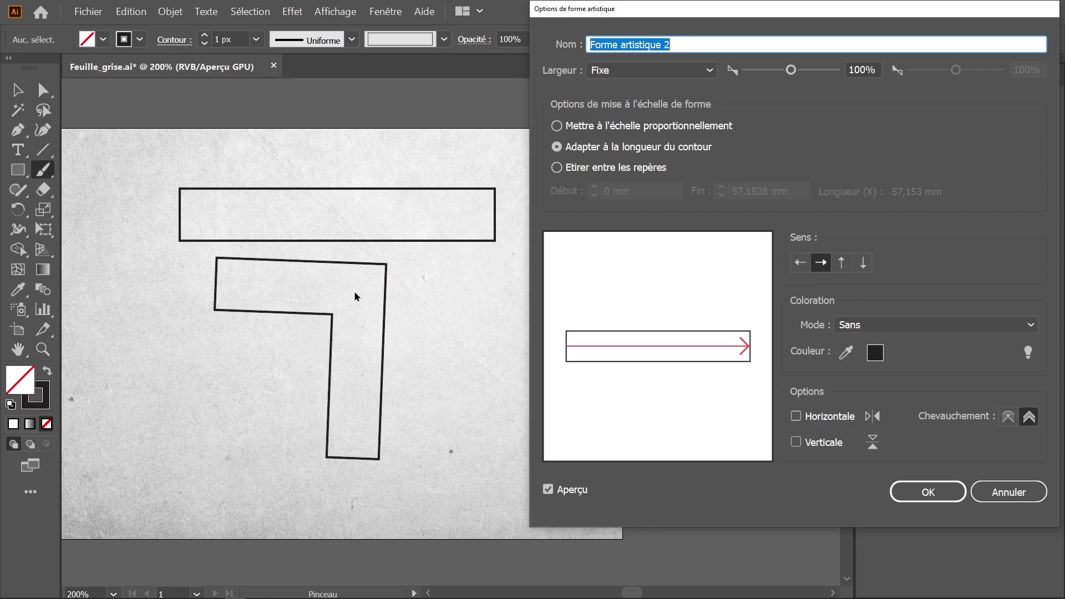
click(918, 492)
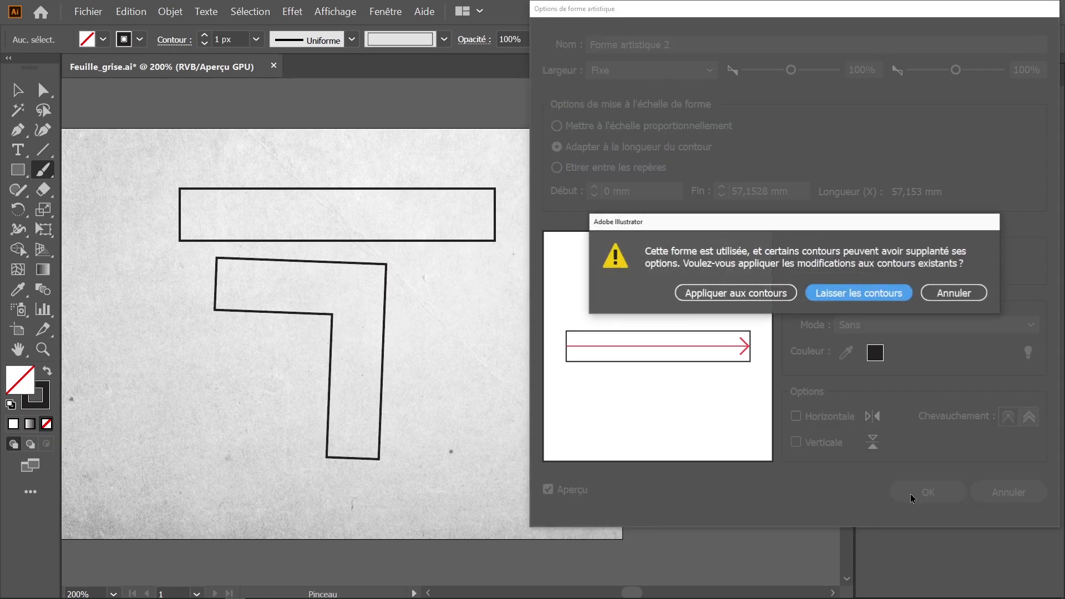
click(736, 293)
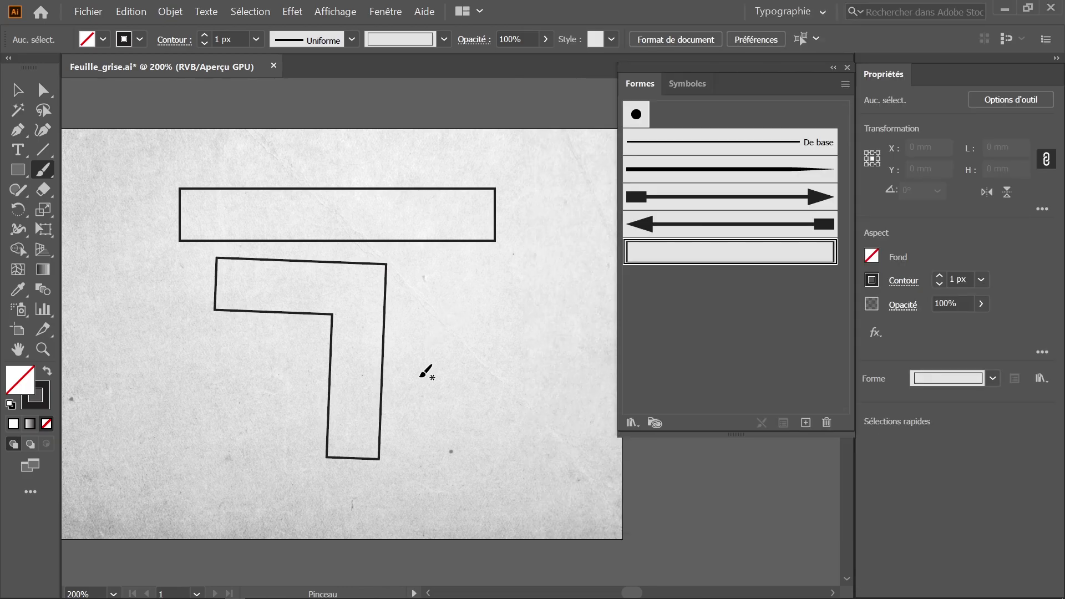
Draw folded, 2-shaped and 3-shaped test strokes at 0.5 px stroke weight.
drag(435, 388, 492, 266)
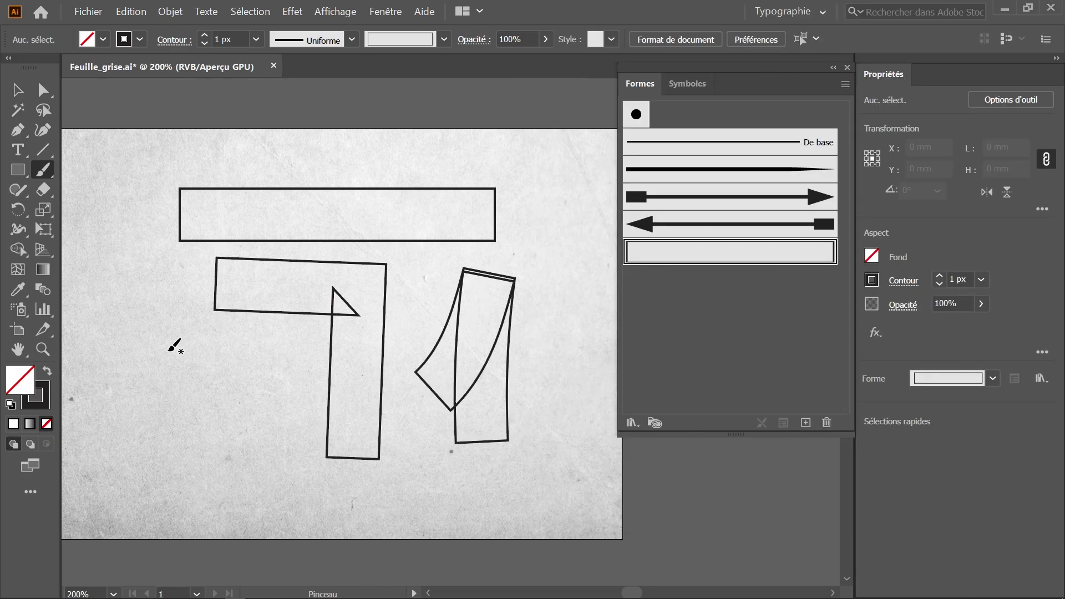
click(204, 43)
drag(131, 403, 217, 449)
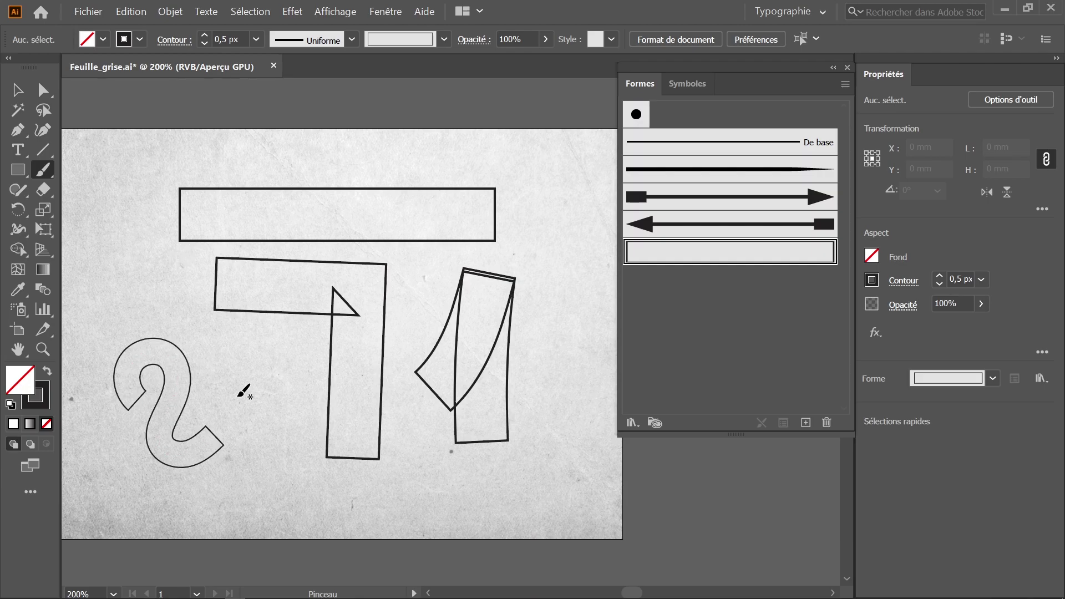
drag(213, 357, 269, 435)
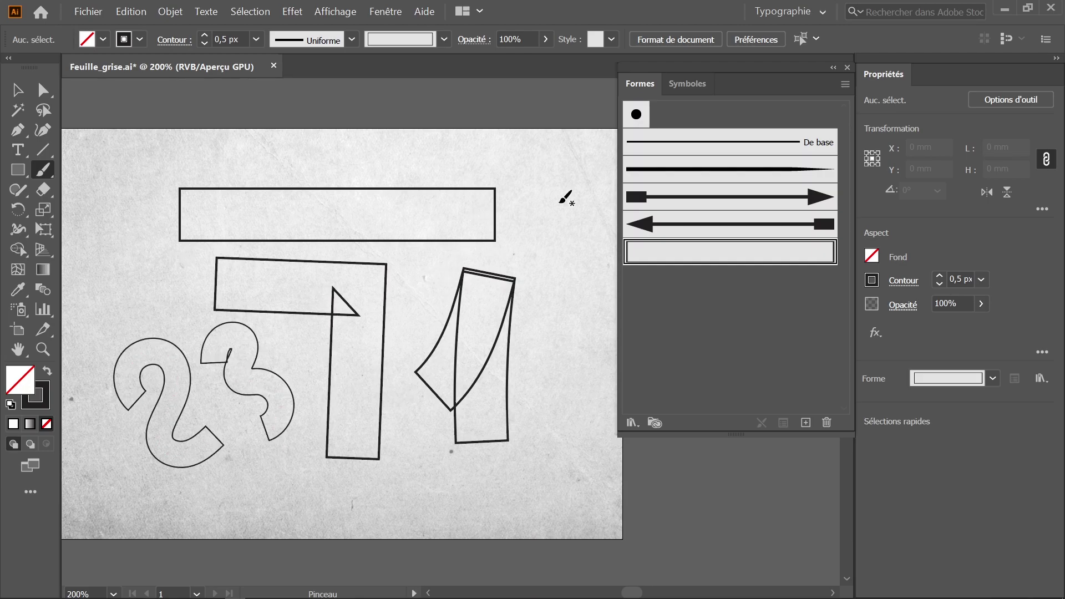
click(18, 90)
Delete all test strokes and review the tapered brush options without changes.
key(ctrl+a)
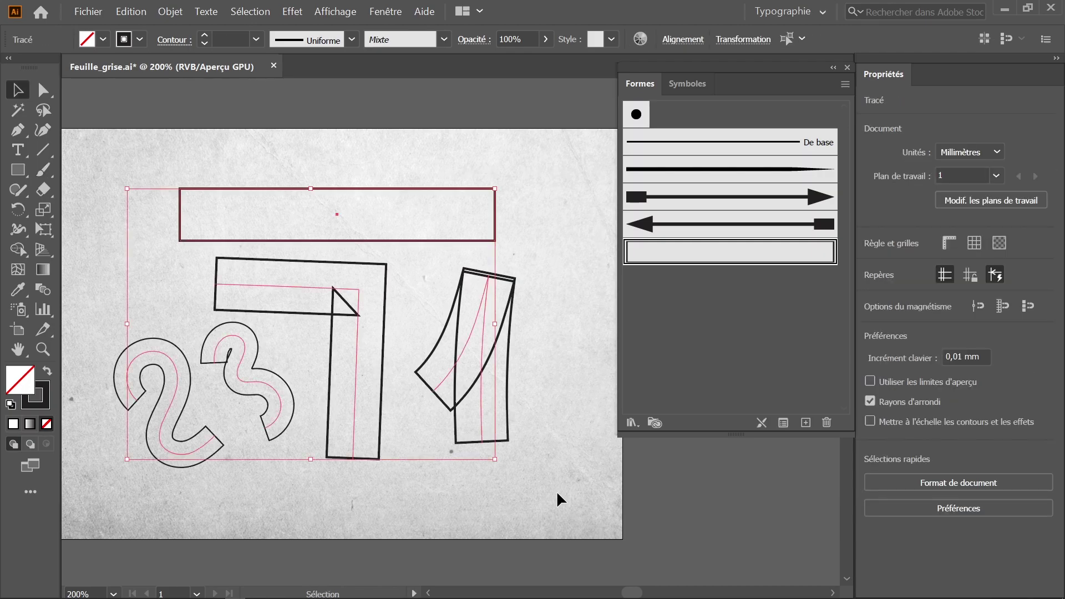
key(Delete)
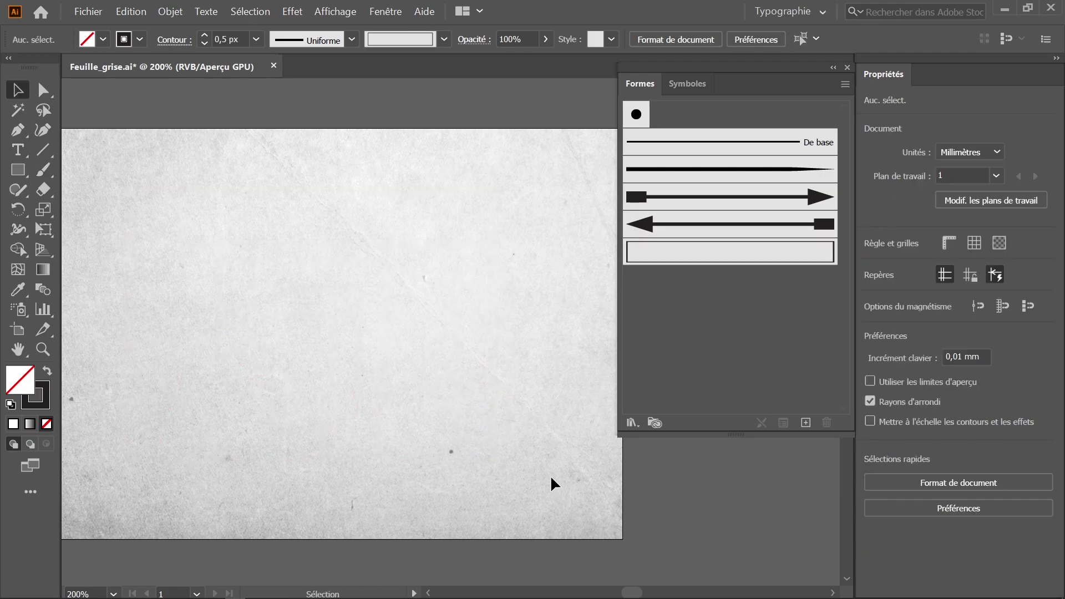
double_click(668, 173)
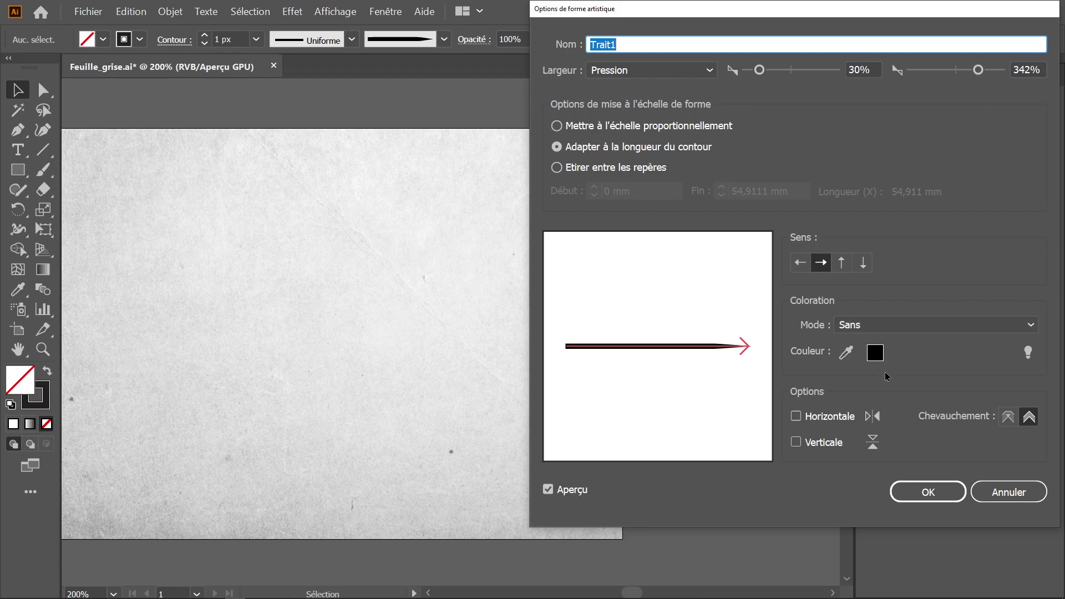
click(928, 492)
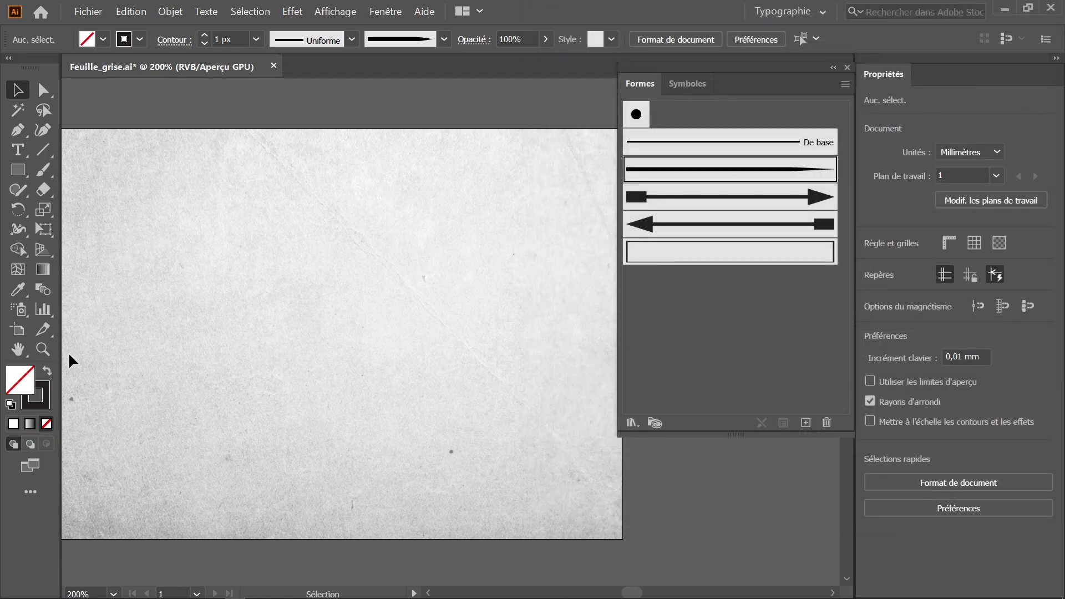
Set the stroke colour to red #e51313 in the Color Picker.
key(x)
key(F7)
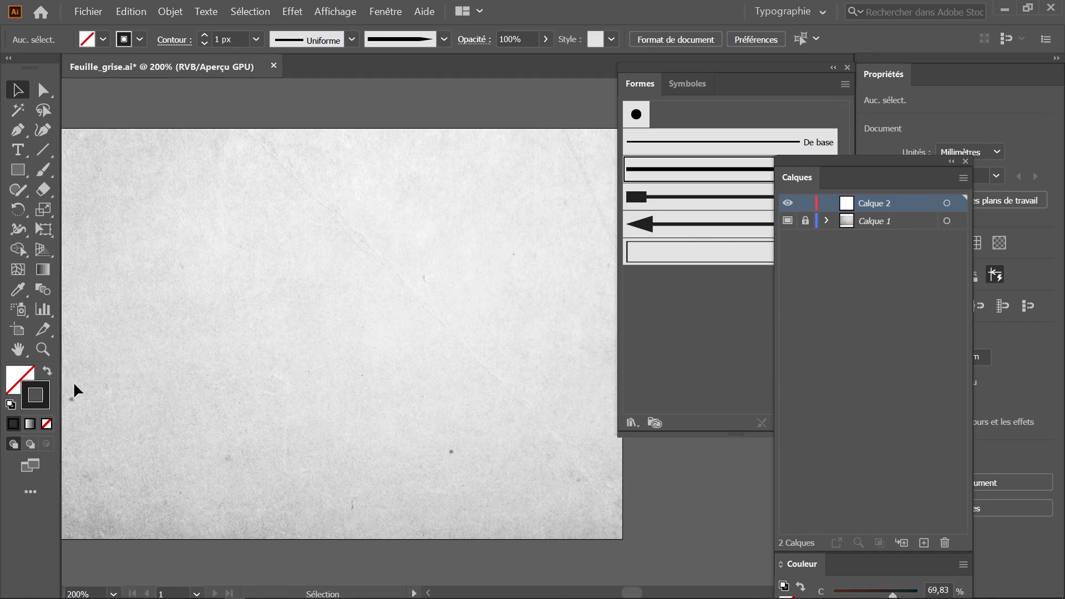
double_click(35, 395)
click(214, 69)
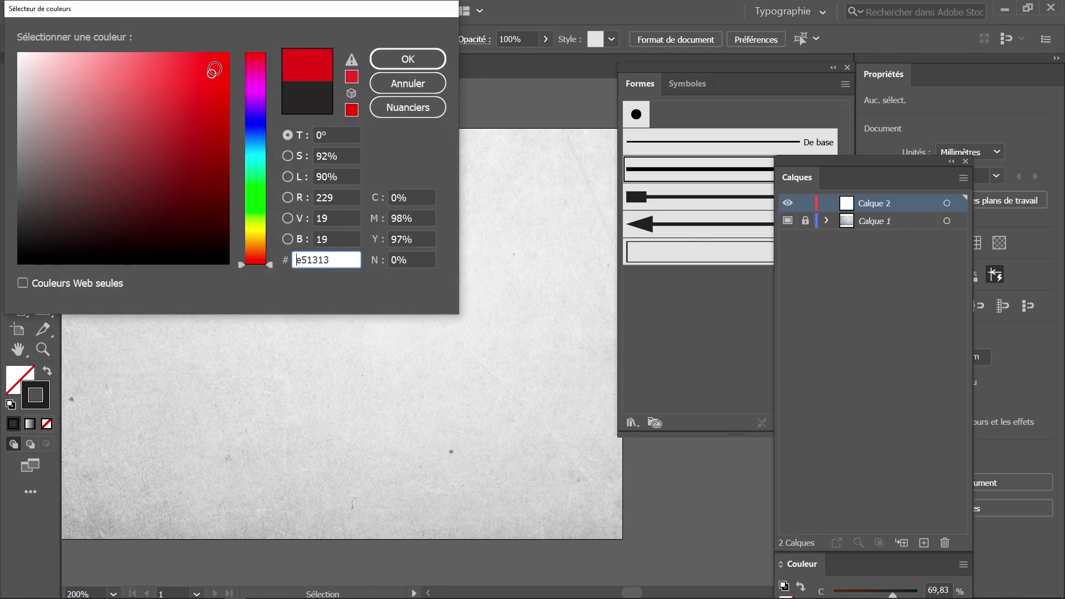
click(388, 59)
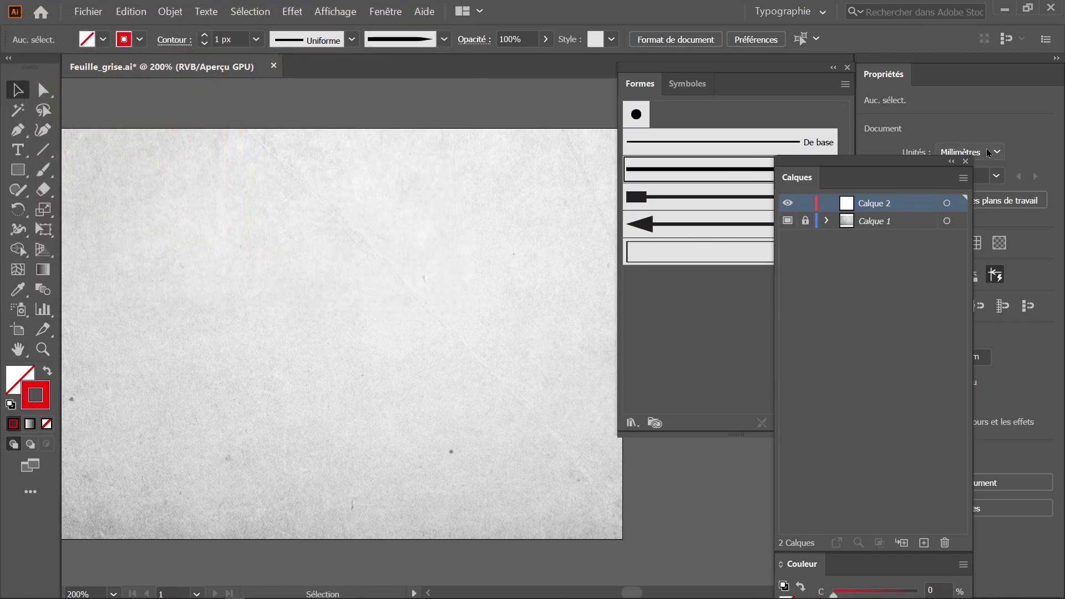
click(966, 161)
Paint a wavy tapered stroke, then set the tapered brush's colorization to Teintes and update strokes.
click(45, 172)
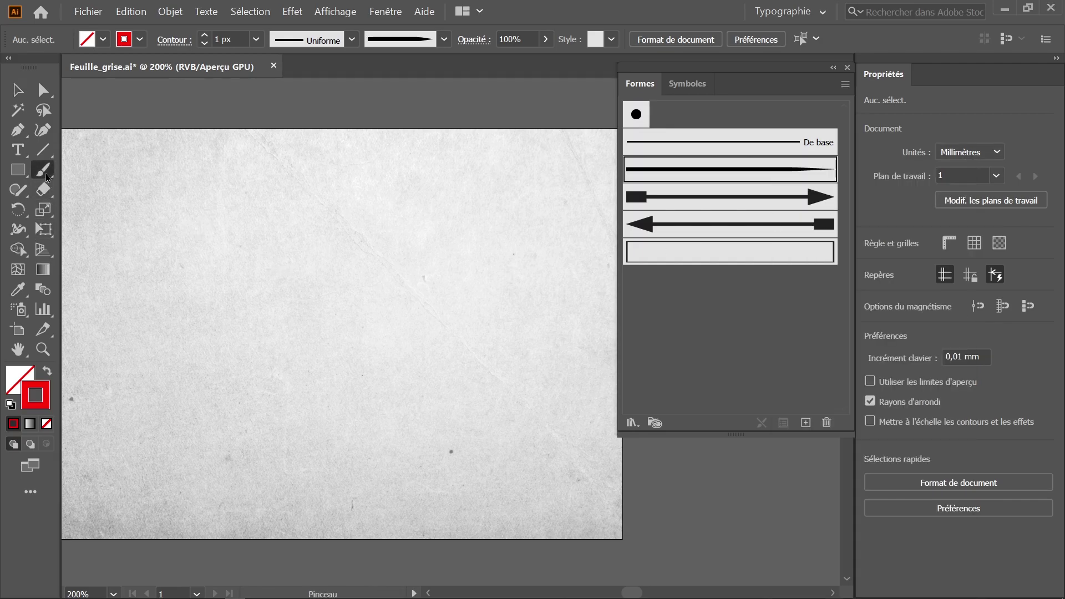
drag(234, 214, 506, 351)
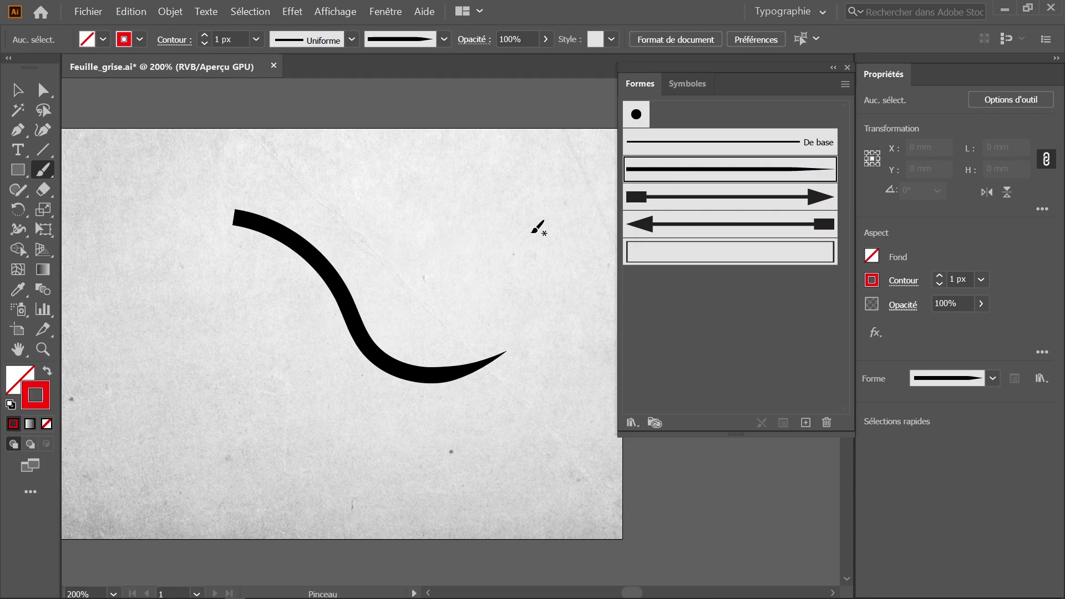
double_click(723, 170)
click(866, 327)
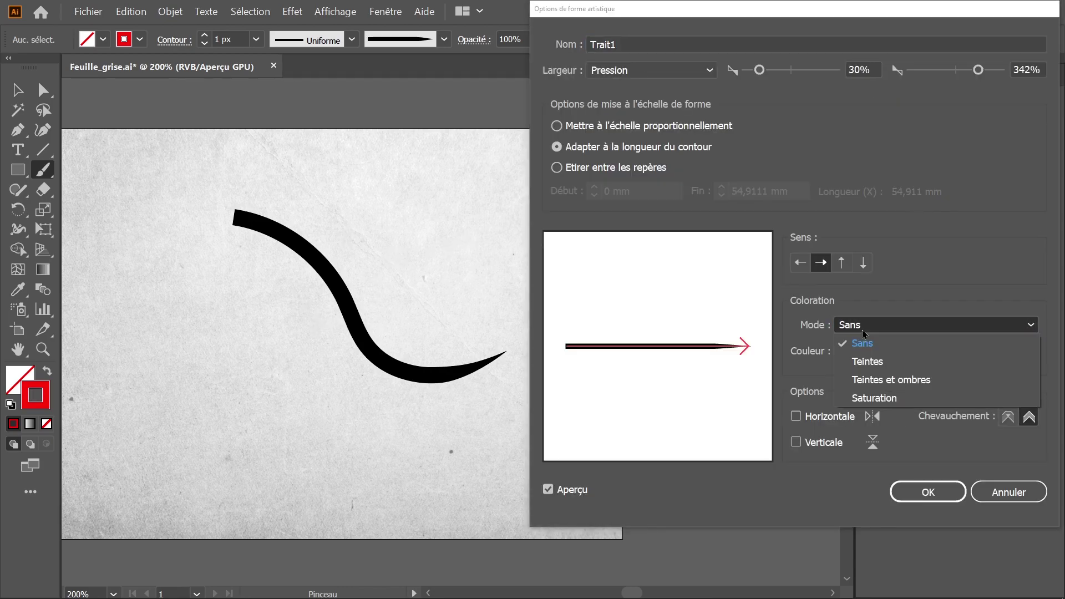
click(868, 362)
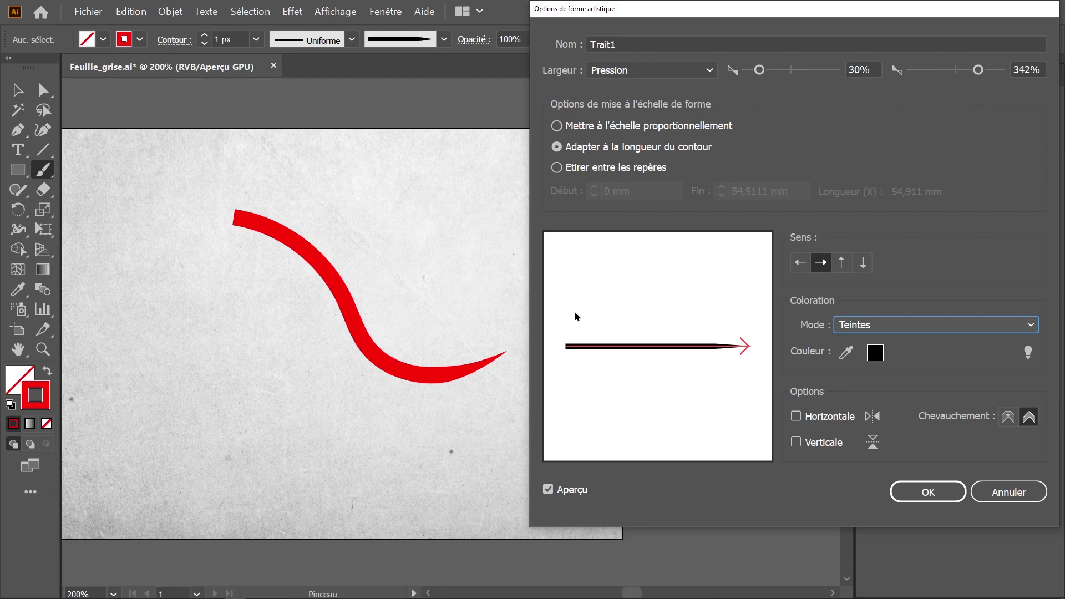
click(932, 493)
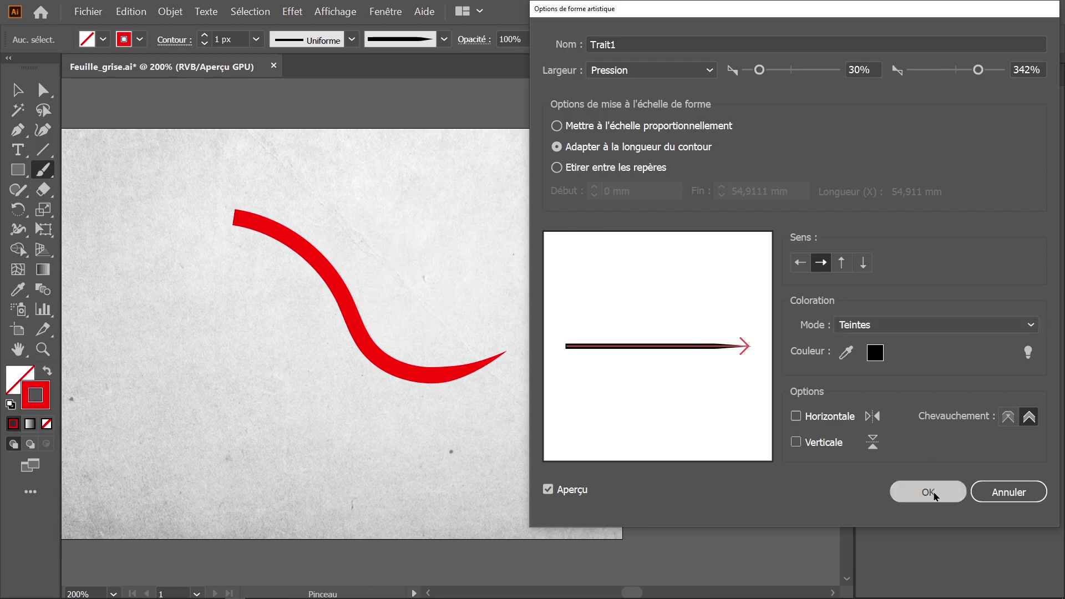
click(751, 298)
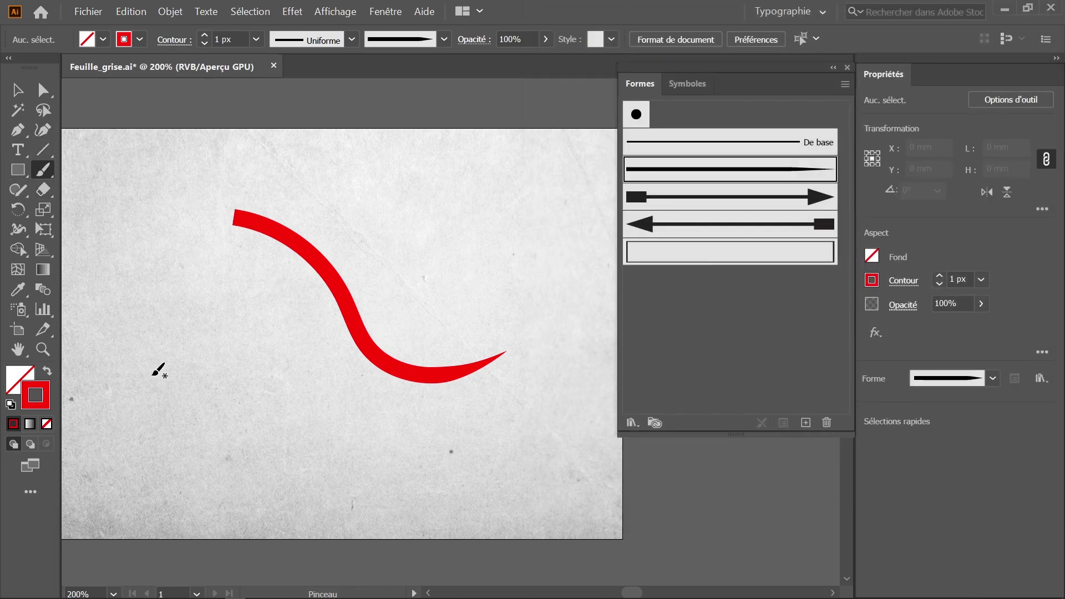
Paint a short tapered stroke near the page bottom and move it up and left.
key(v)
click(42, 169)
drag(175, 447, 392, 457)
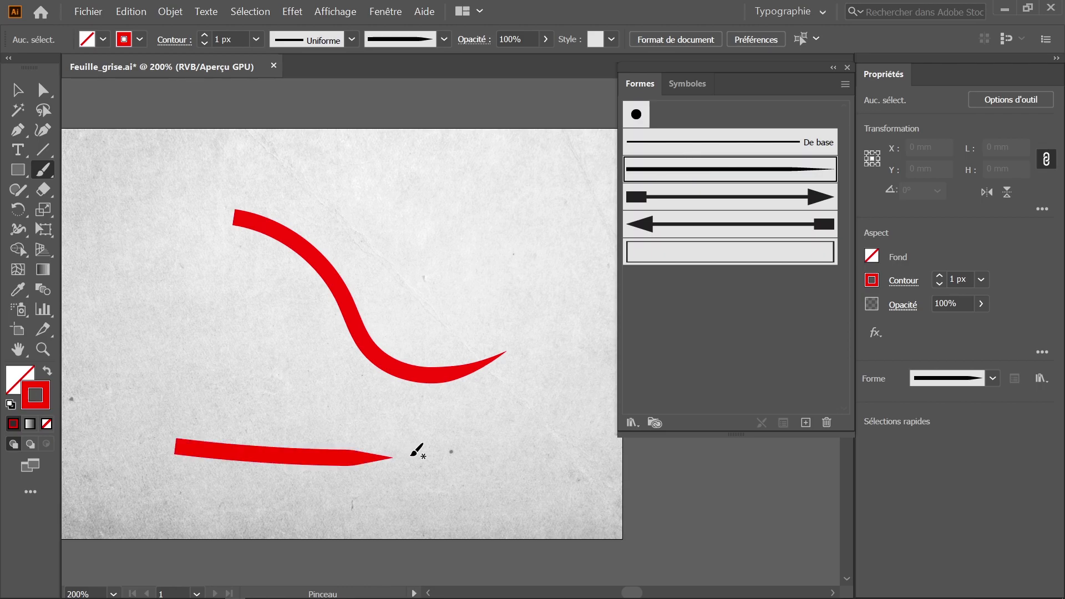
click(18, 90)
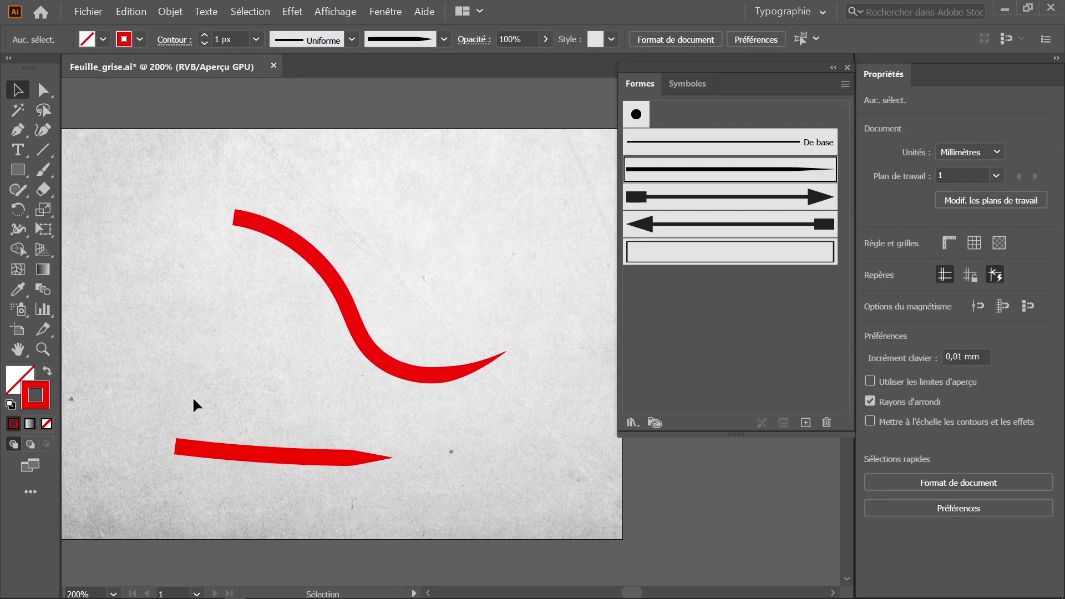
click(238, 459)
drag(269, 457, 219, 409)
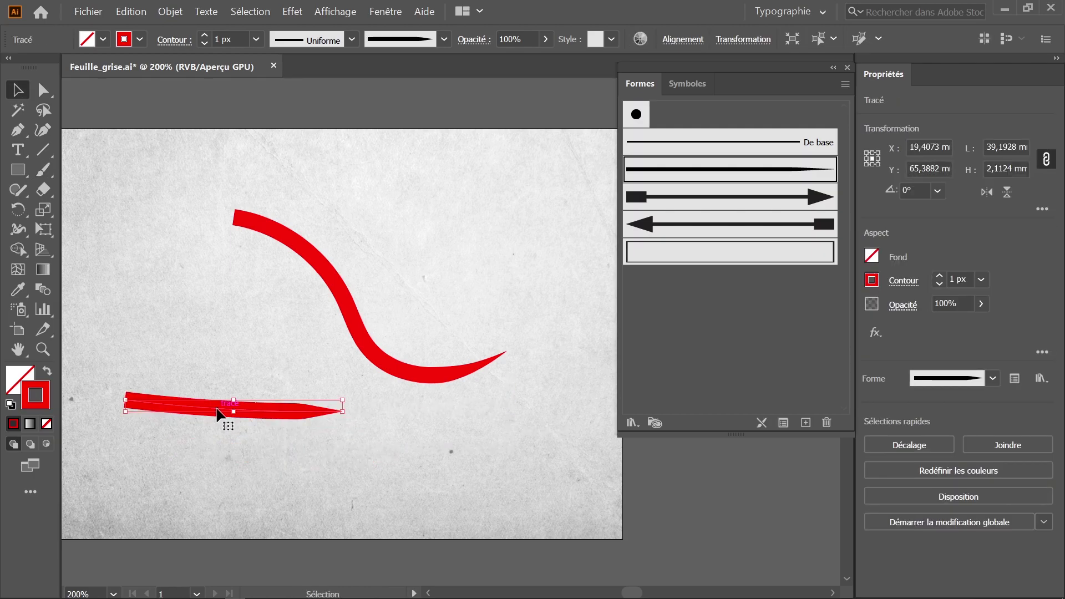
Recolour the stroke grey 808080 and drag it into the Brushes panel.
double_click(43, 409)
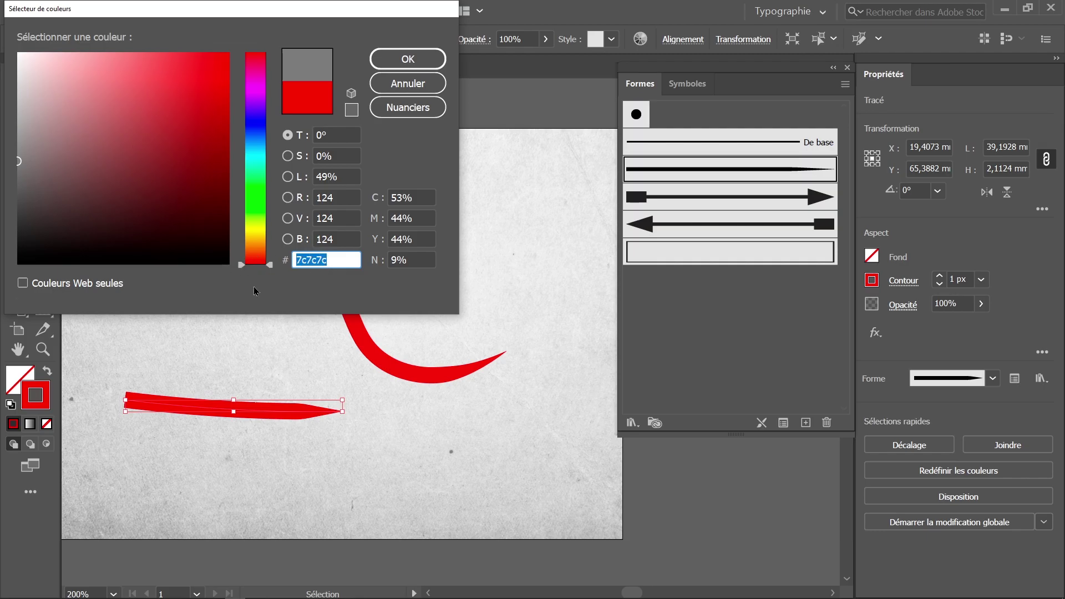
text(808080)
click(344, 218)
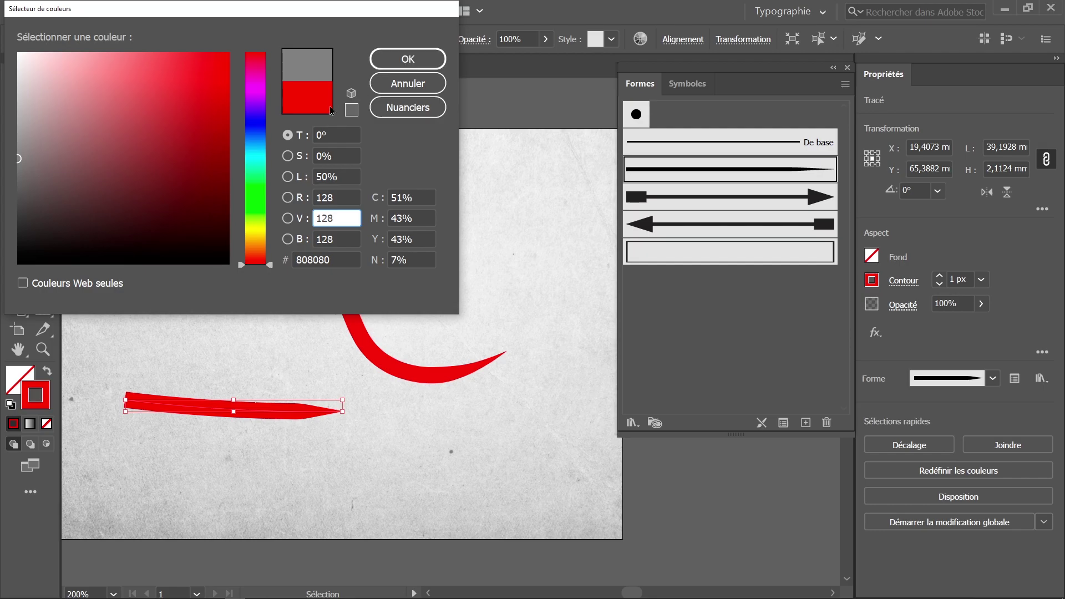
click(402, 74)
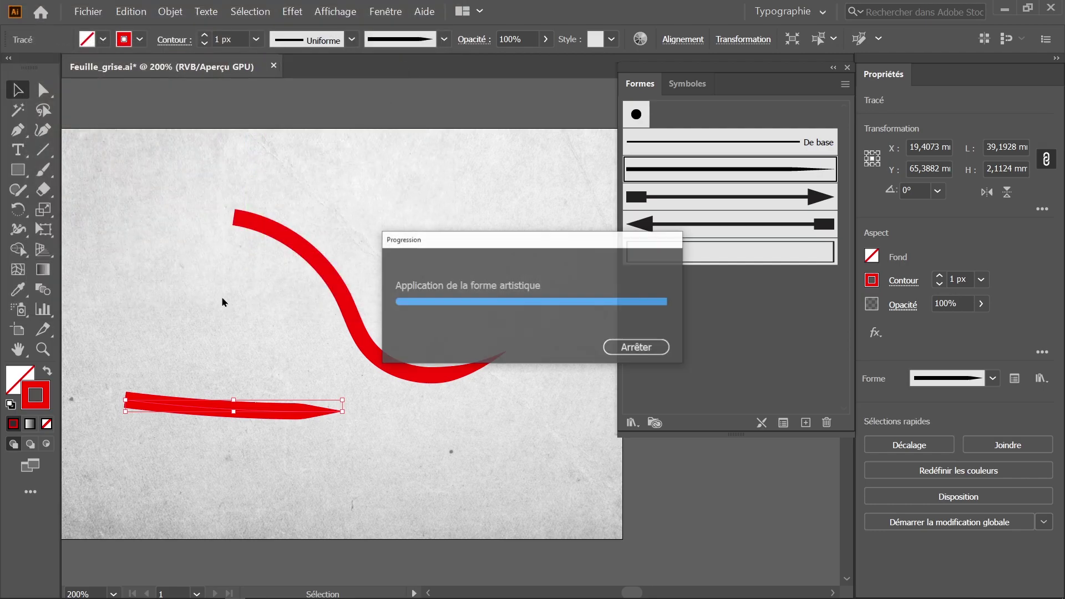
mouse_move(208, 405)
mouse_down()
mouse_move(388, 405)
mouse_move(682, 312)
mouse_up()
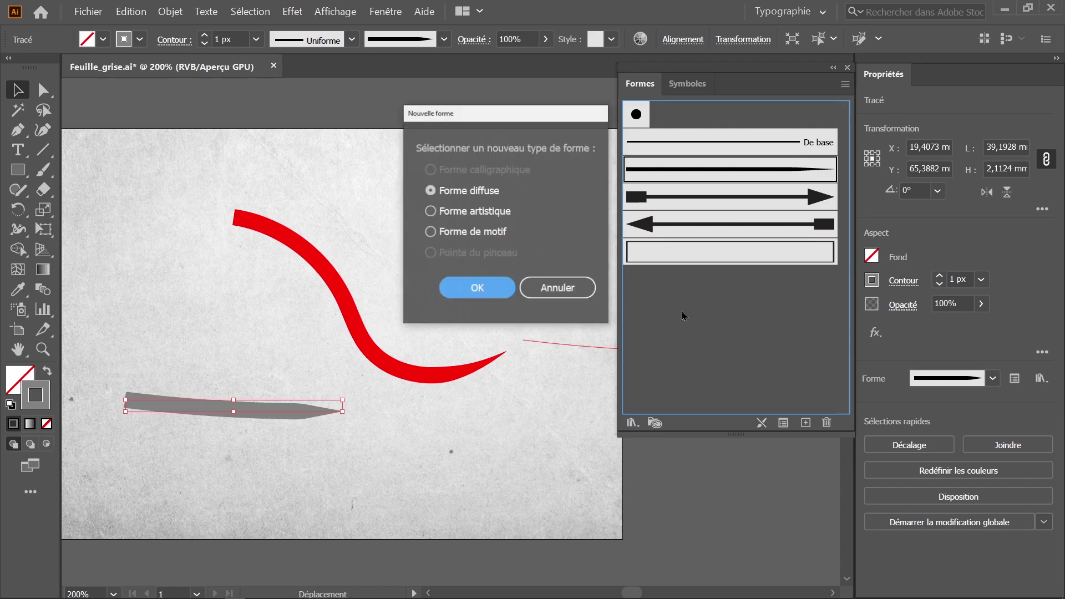
Save the grey blade as art brush Forme artistique 3 with Teintes colorization, then delete the stroke.
click(465, 211)
click(478, 298)
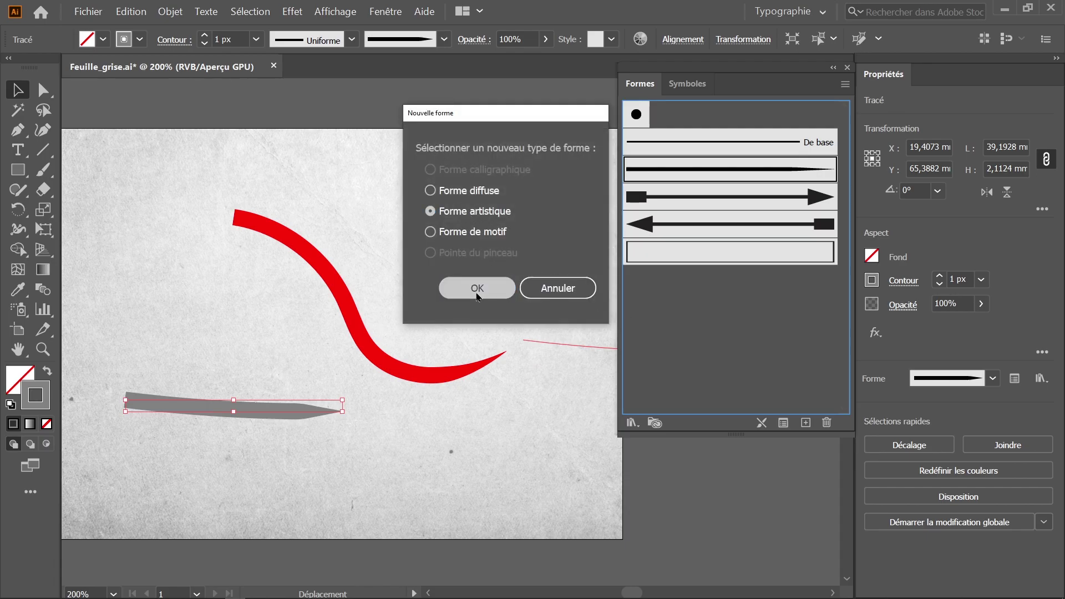
click(869, 328)
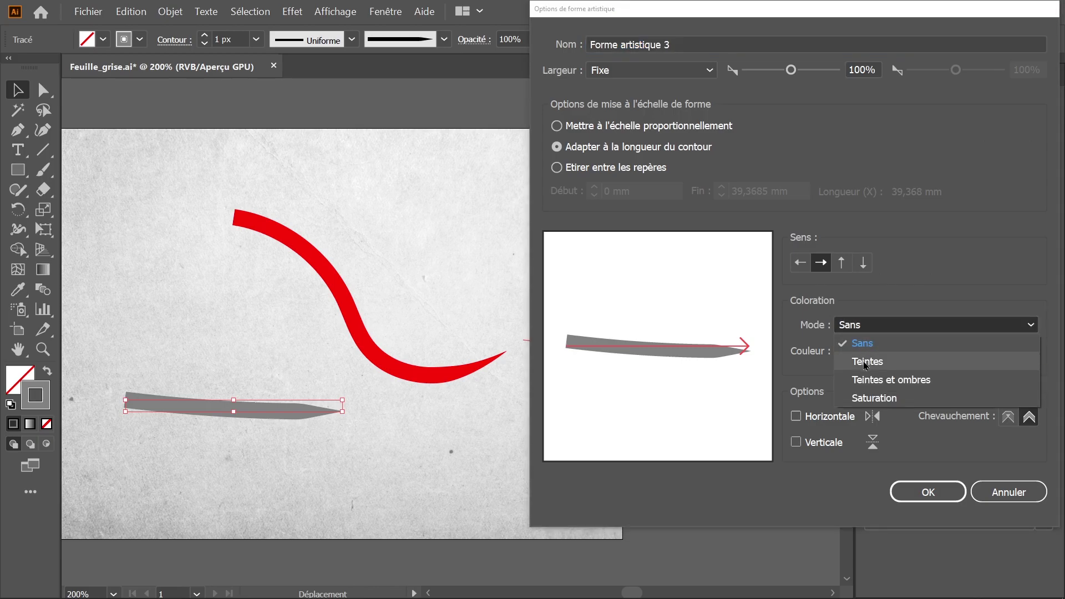
click(866, 363)
click(922, 492)
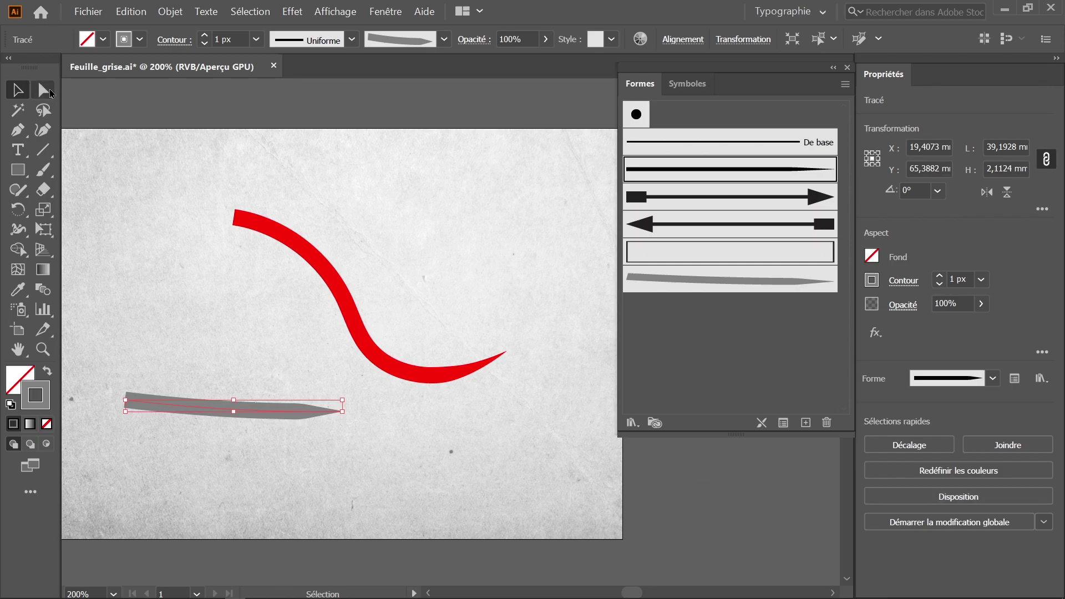
key(Delete)
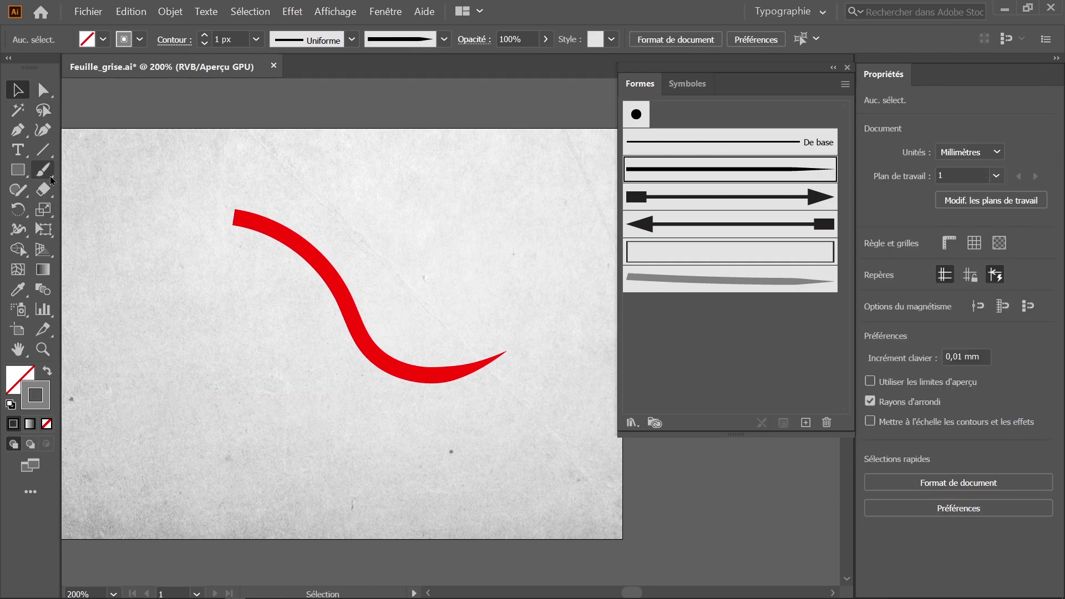
Paint a curved stroke down the left of the page with the grey art brush.
click(46, 172)
click(676, 282)
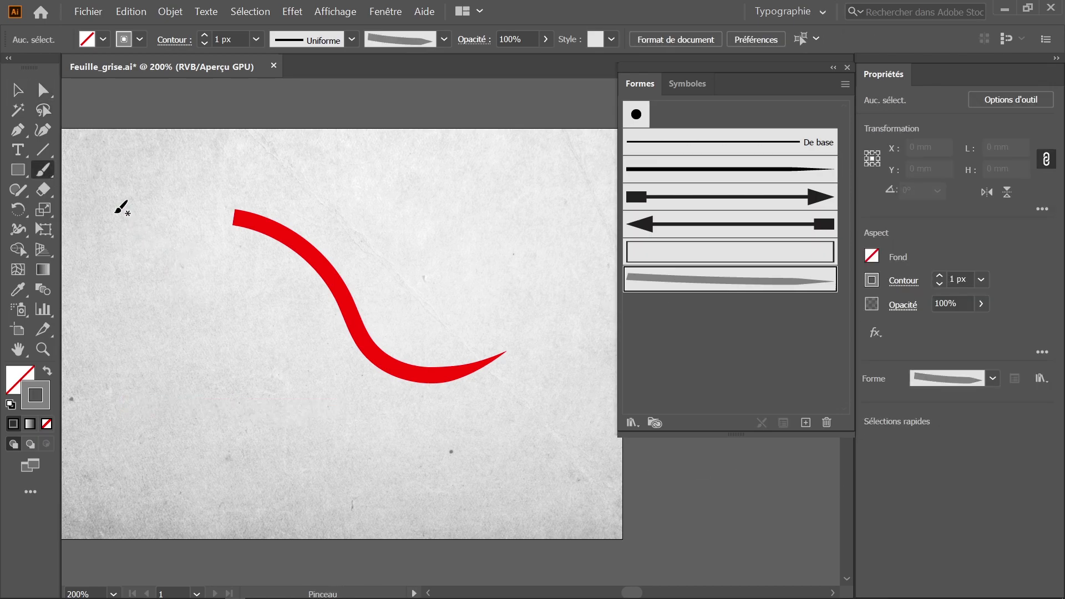
drag(114, 212, 335, 433)
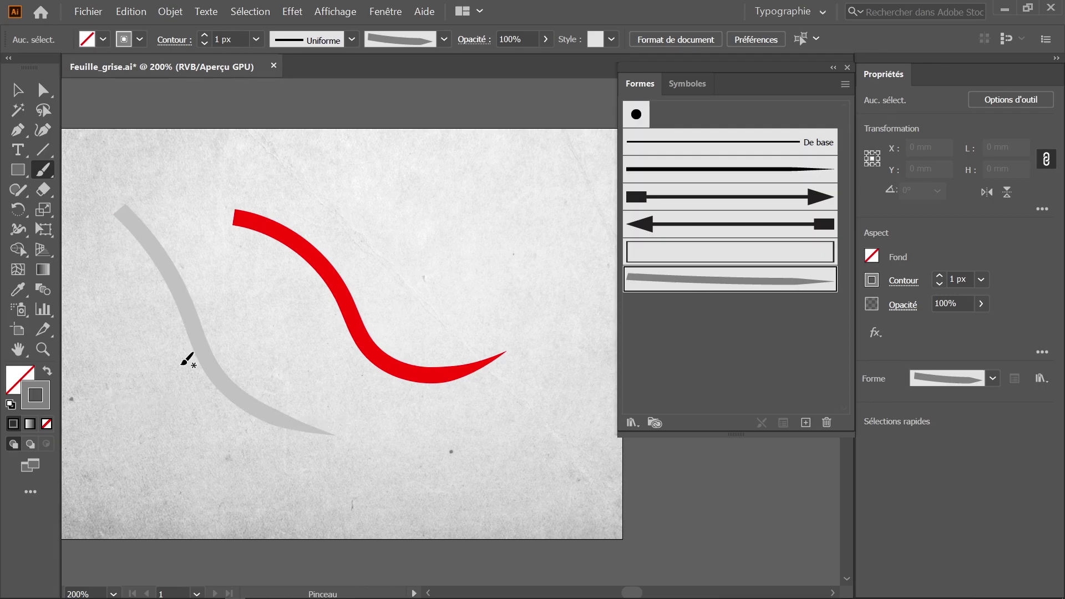
Set the stroke colour to red ff0000.
double_click(49, 402)
text(ff0000)
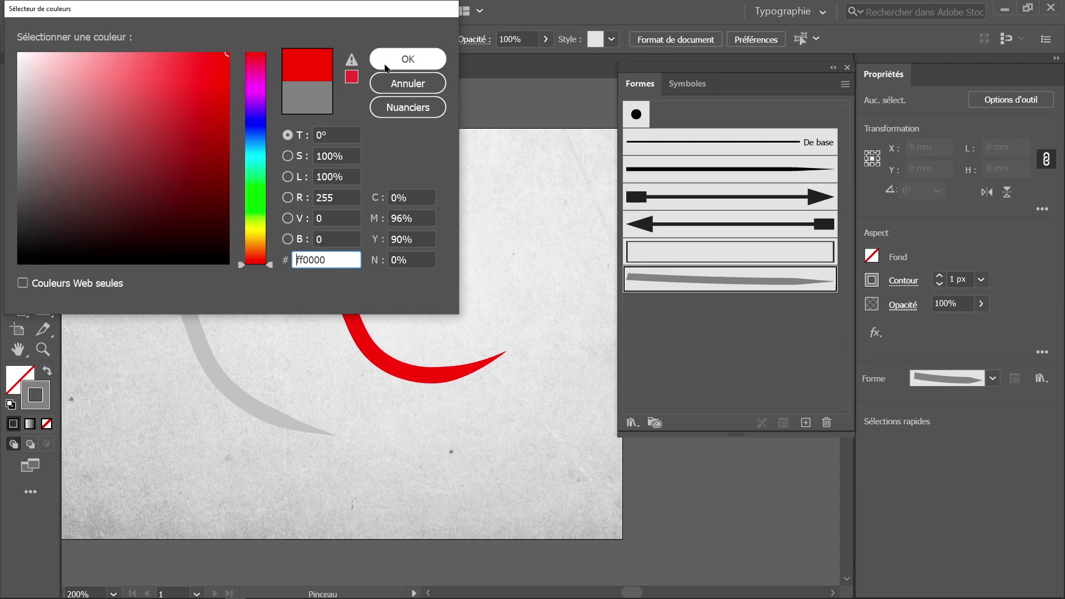
click(386, 66)
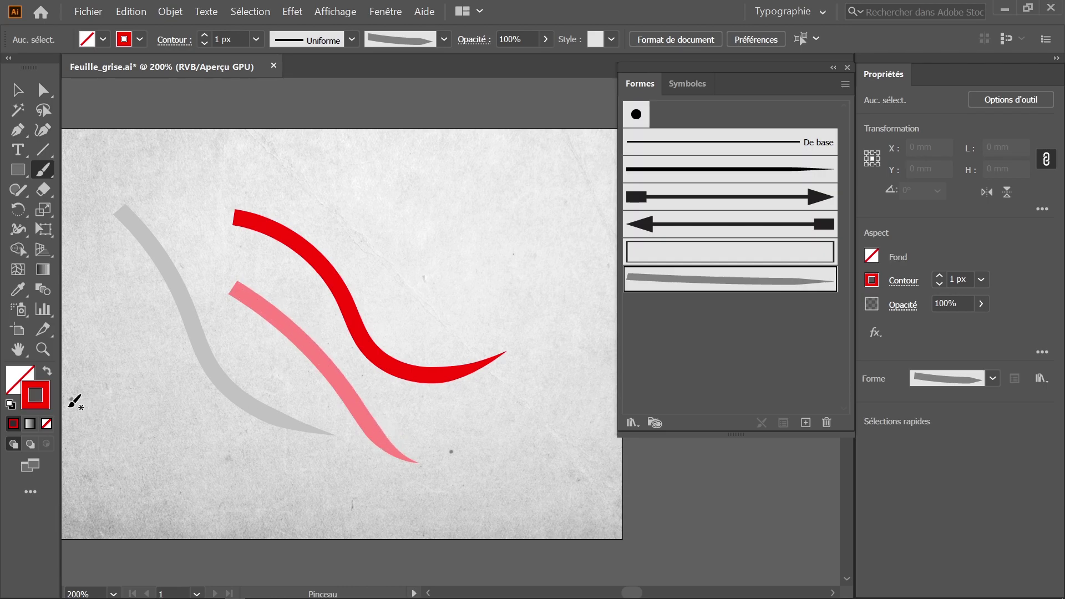
double_click(672, 285)
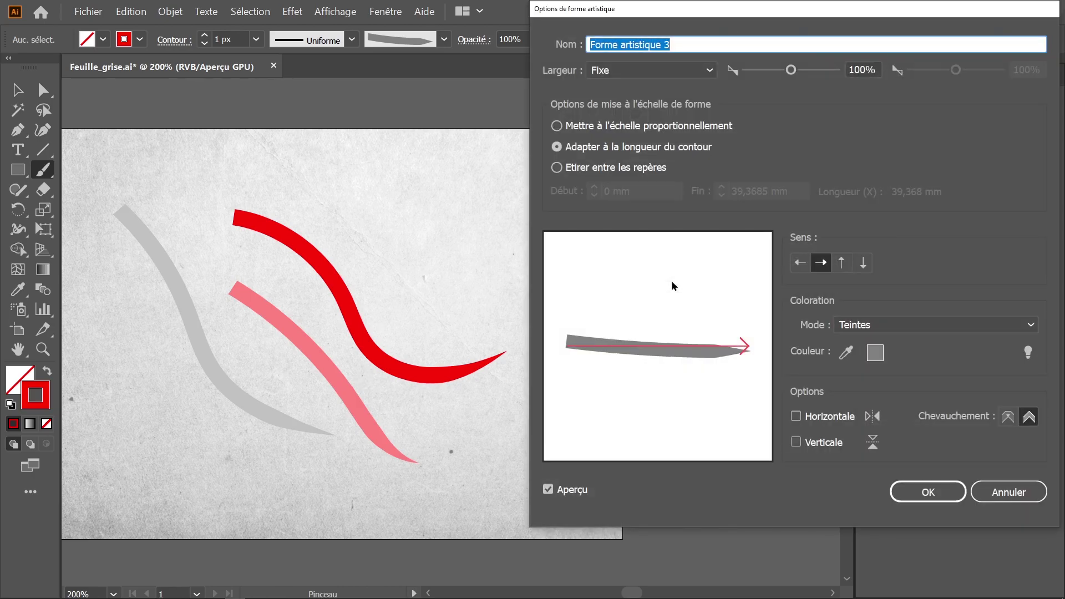
click(871, 332)
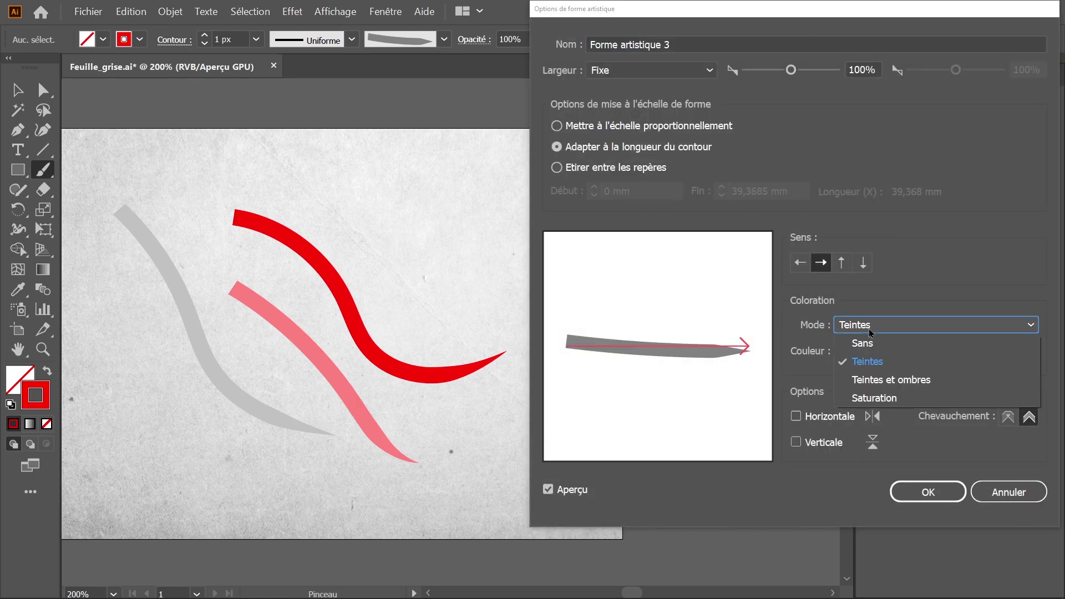
click(874, 381)
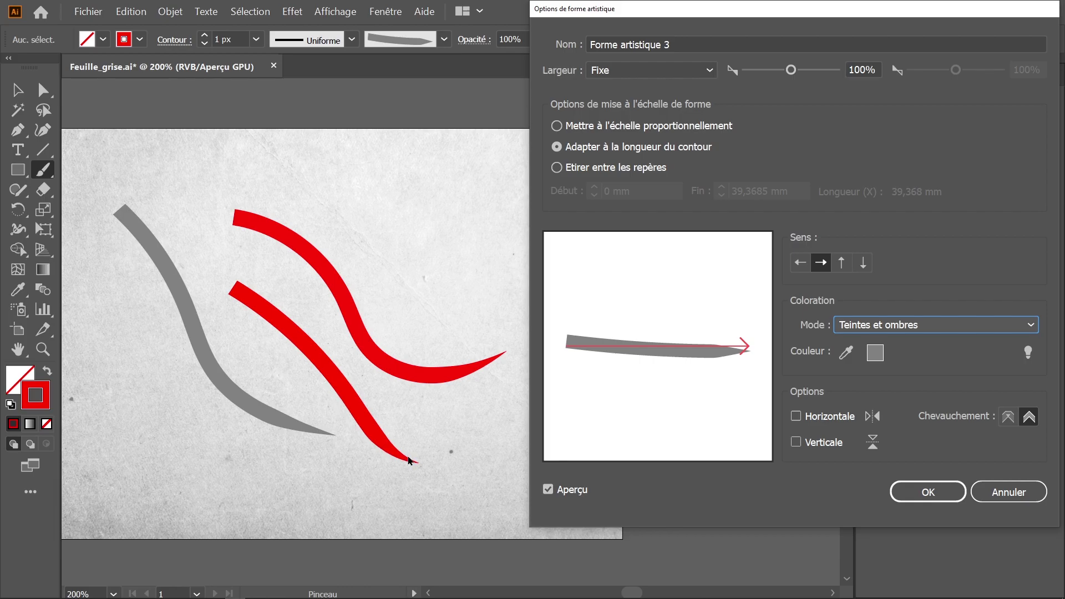
click(882, 327)
click(864, 399)
click(1029, 353)
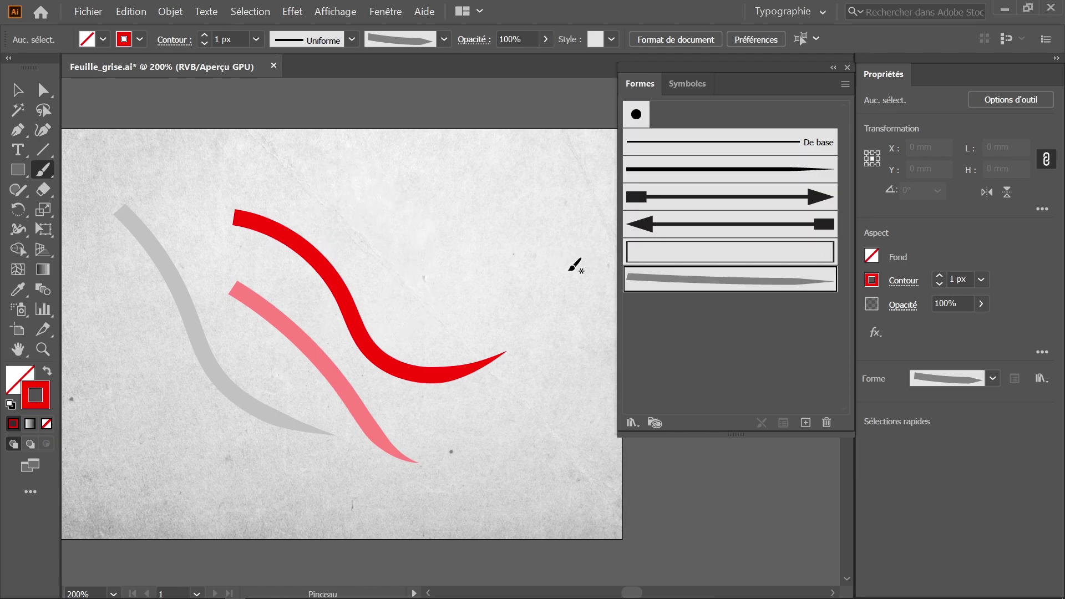
Paint a red stroke bending down across the first red curve, then open the Brushes panel menu.
mouse_move(331, 169)
mouse_down()
mouse_move(421, 333)
mouse_move(372, 403)
mouse_up()
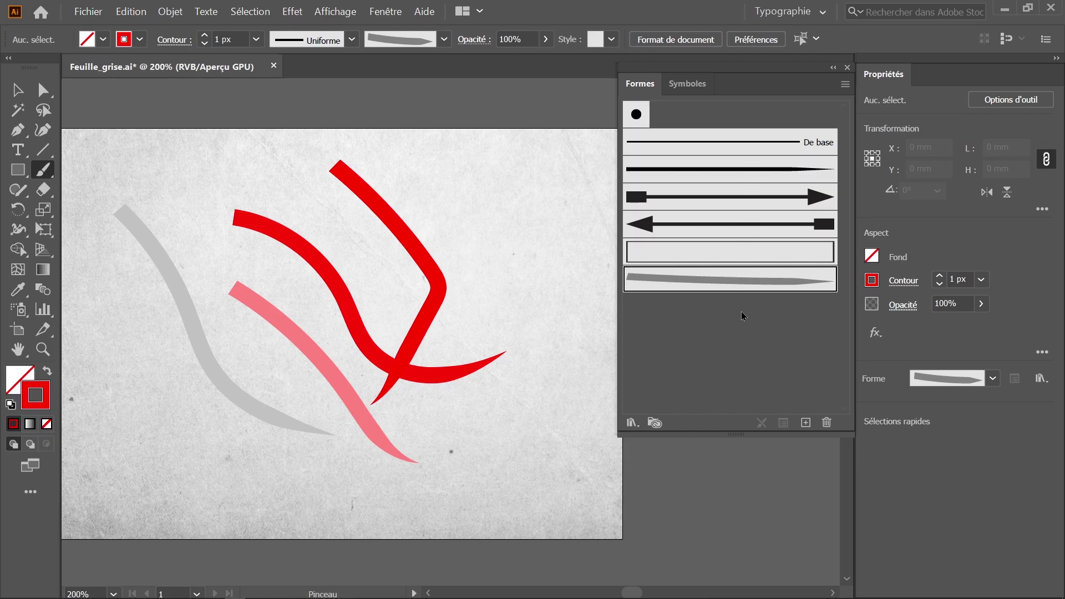
click(845, 84)
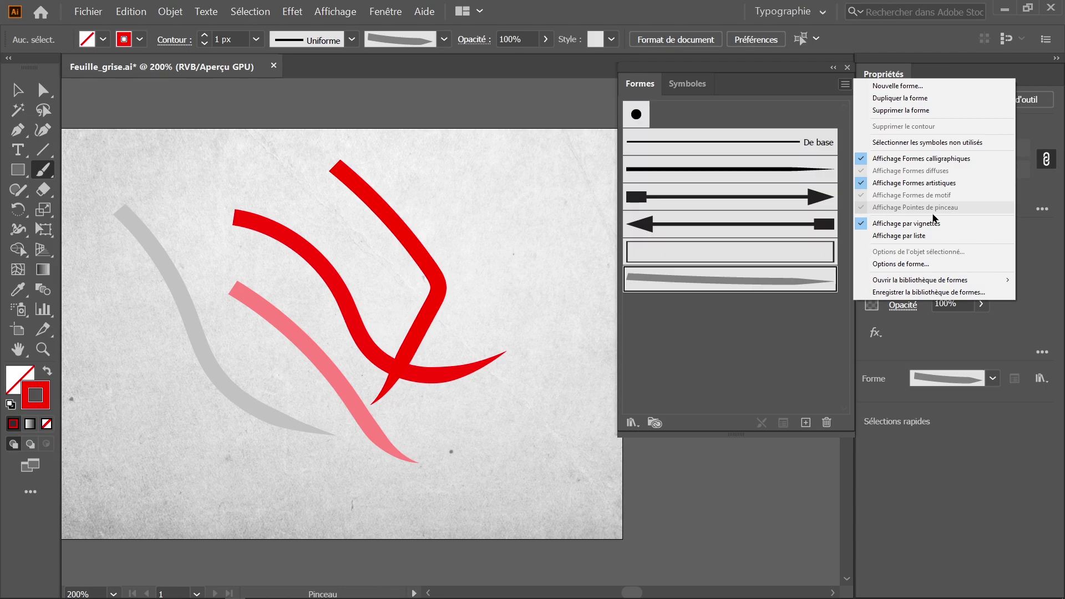
Save the document's brushes as a user brush library named 'Test_artistiques'.
click(901, 294)
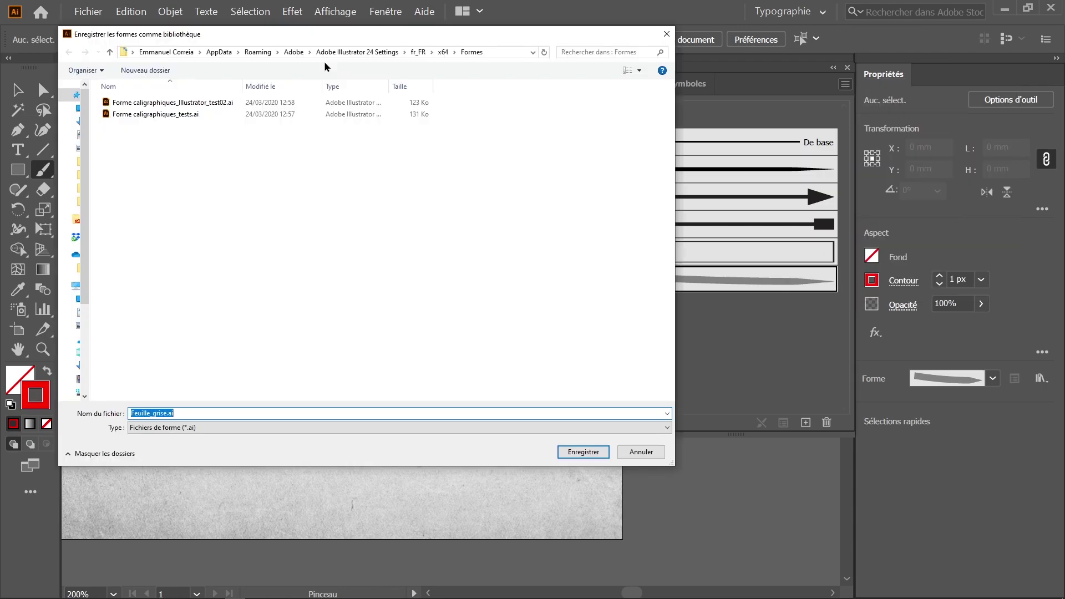
drag(302, 34, 348, 61)
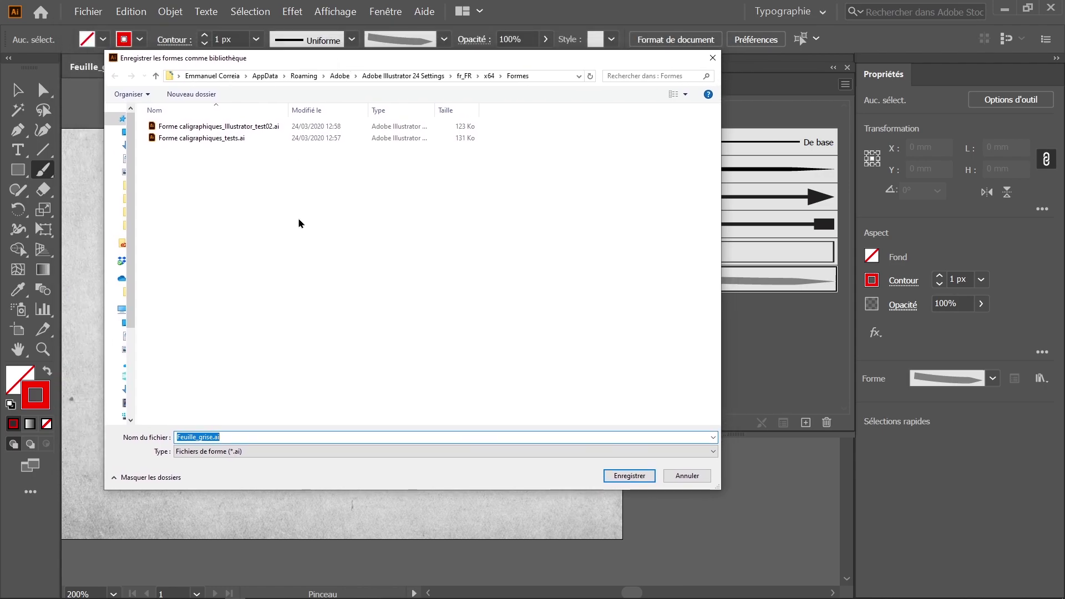
text(T)
text(est_artistiques)
click(629, 476)
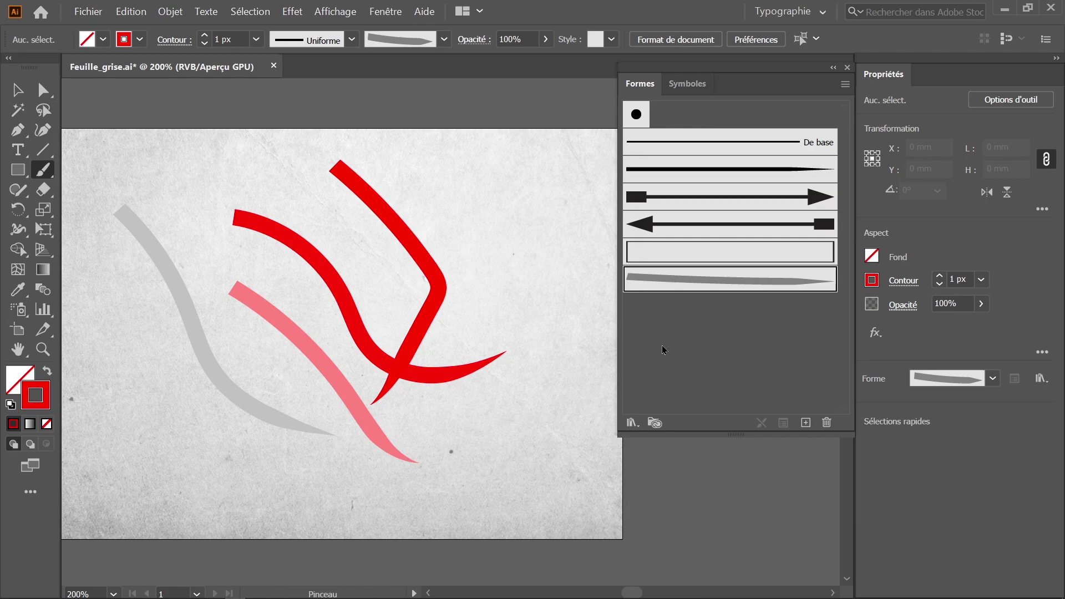
Browse the brush libraries list, dismiss it, and start a new document via Fichier > Nouveau.
click(633, 423)
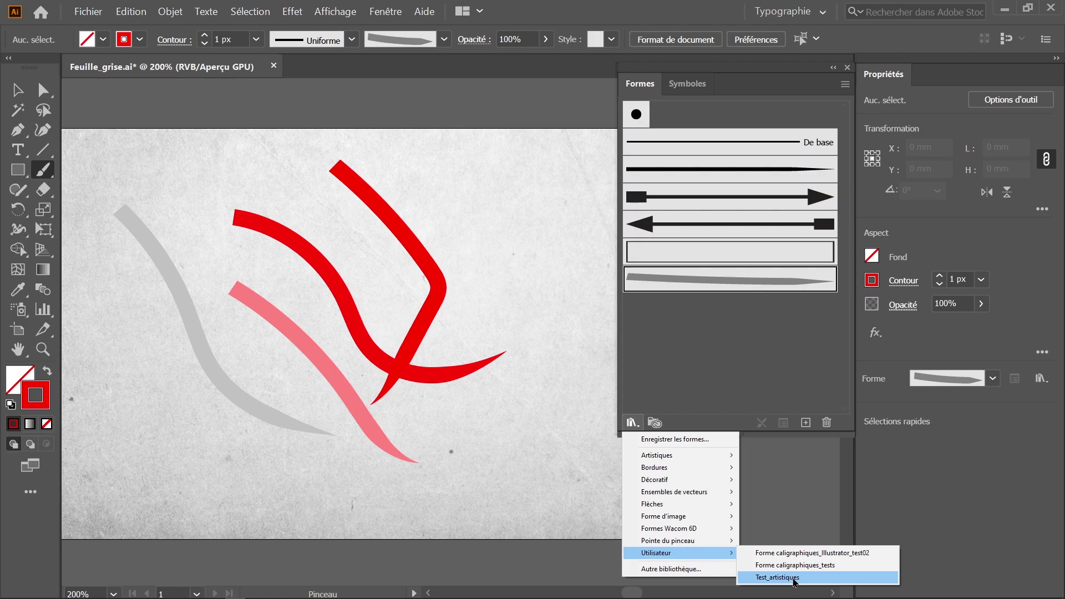
mouse_move(679, 455)
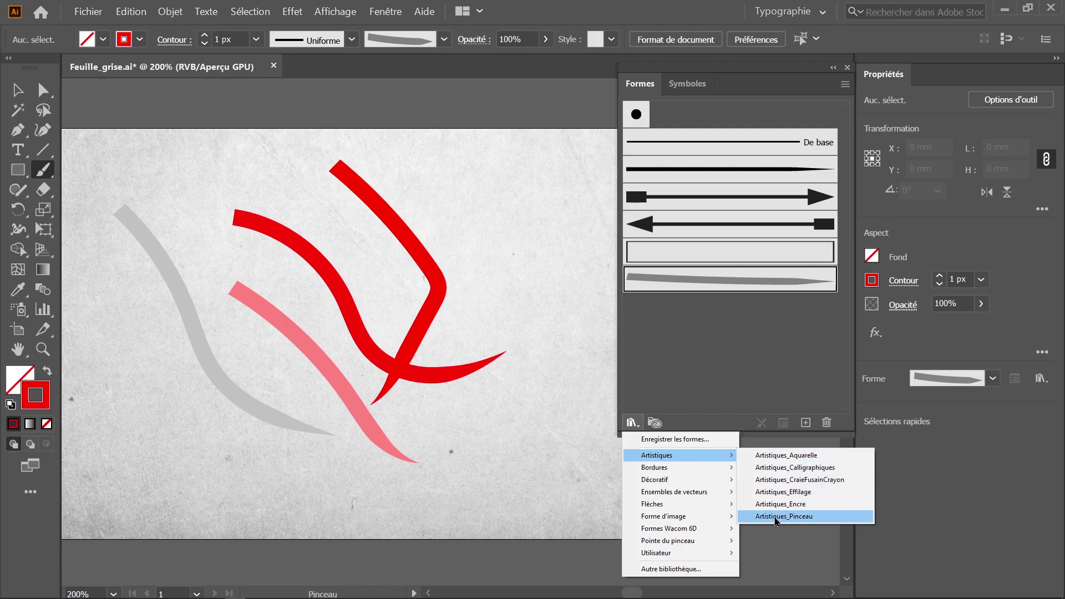
key(Escape)
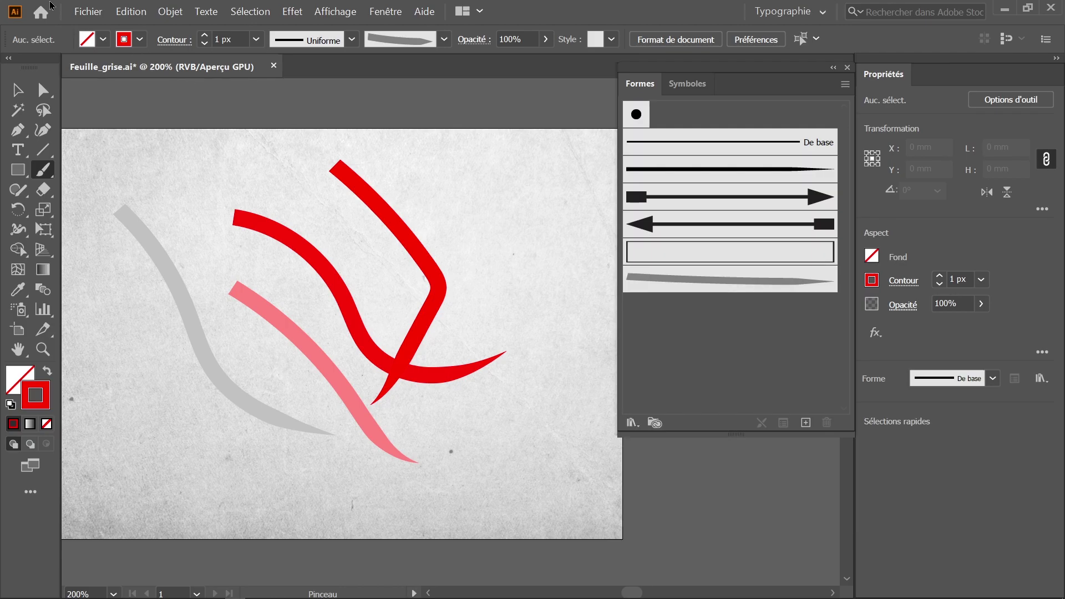
click(88, 11)
click(104, 27)
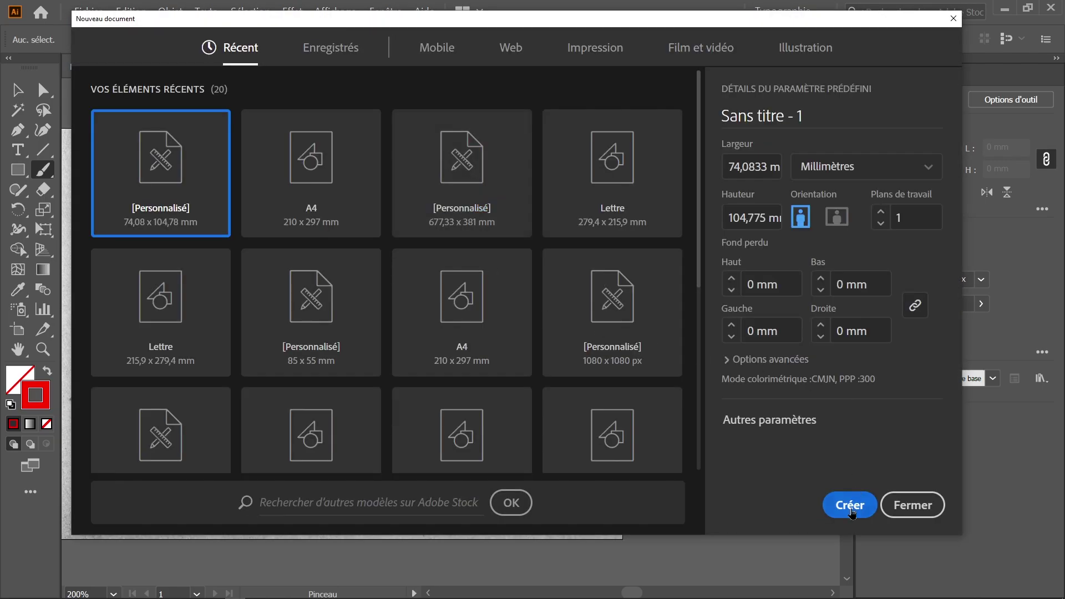
Create Sans titre - 1 at the recent 74,08 × 104,78 mm size and browse the brush libraries.
click(849, 504)
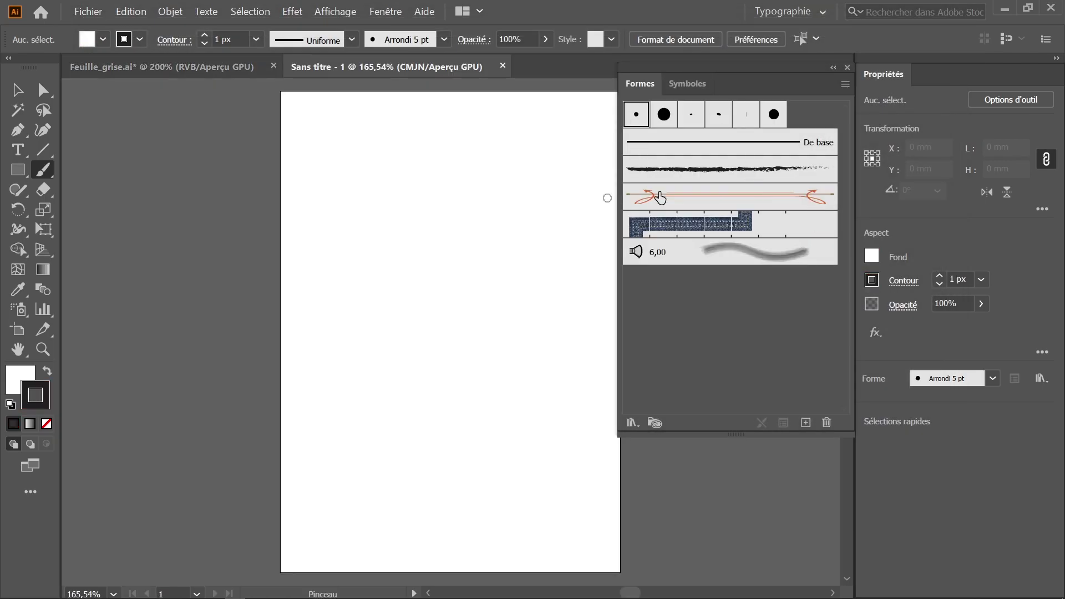
click(632, 423)
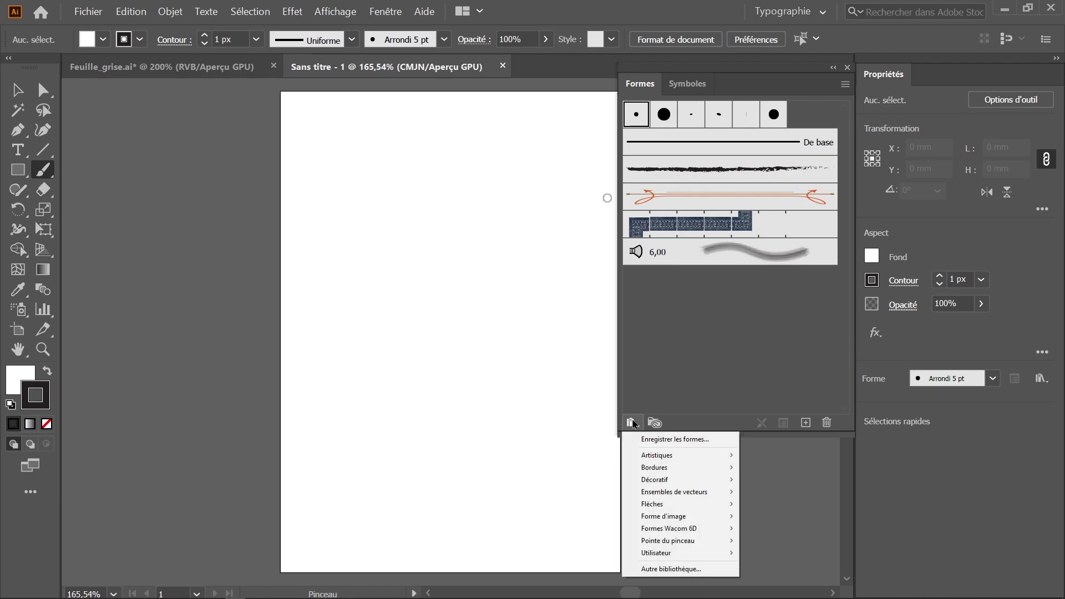
click(845, 85)
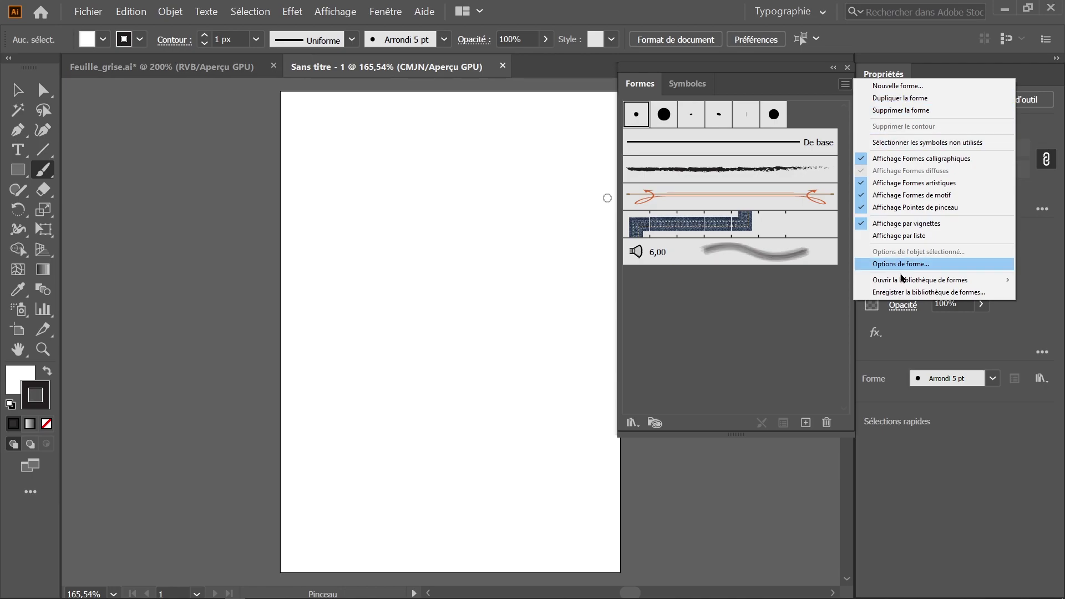
mouse_move(920, 281)
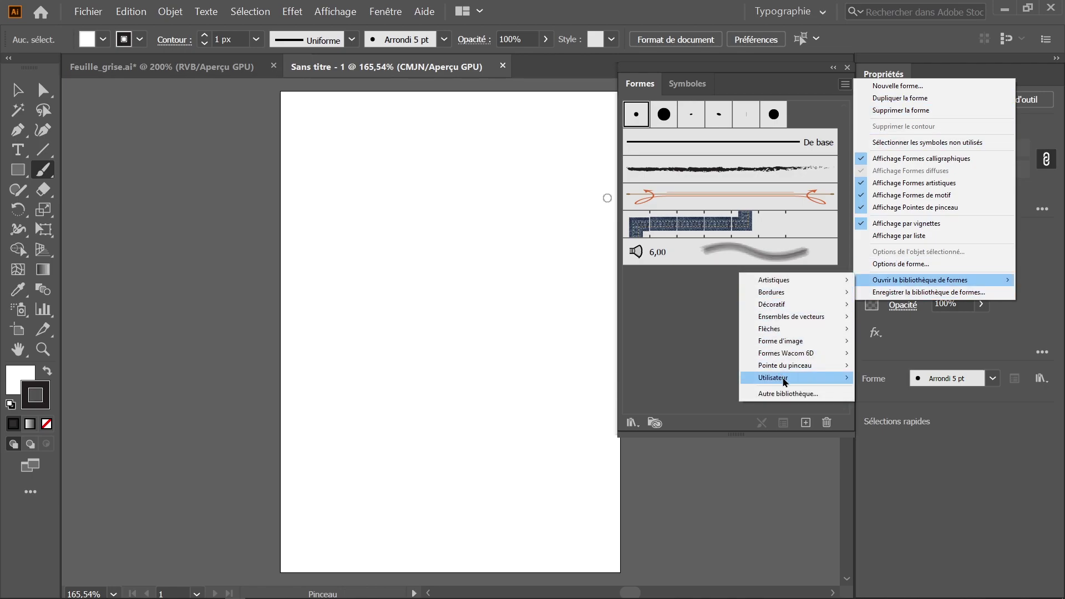
mouse_move(797, 378)
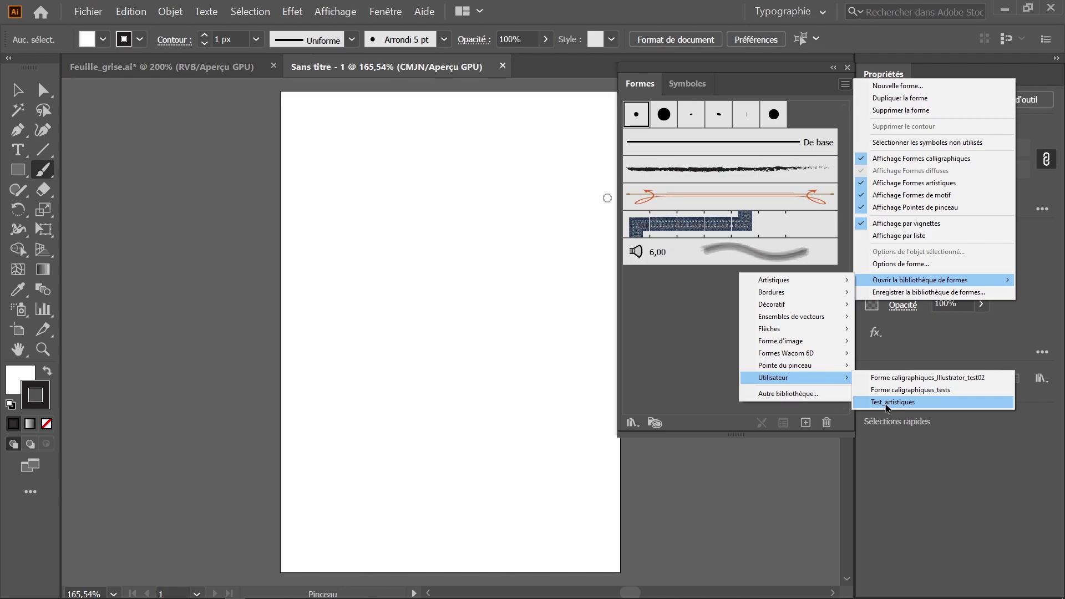
Load and float the Test_artistiques library, close Flèches de motif, and add its right-pointing arrow brush.
click(887, 409)
drag(589, 291, 117, 142)
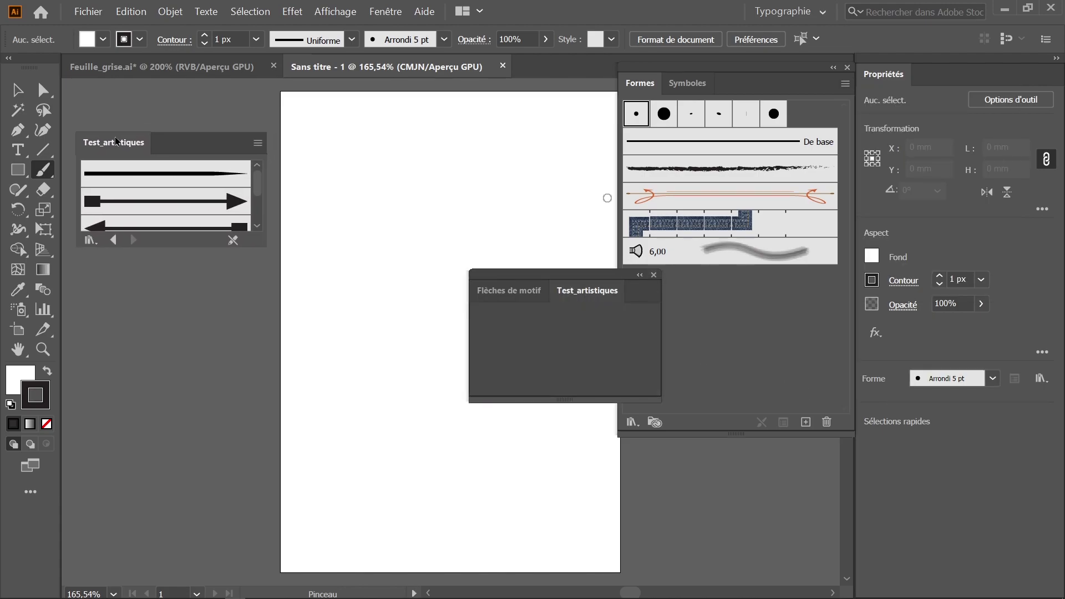
click(654, 275)
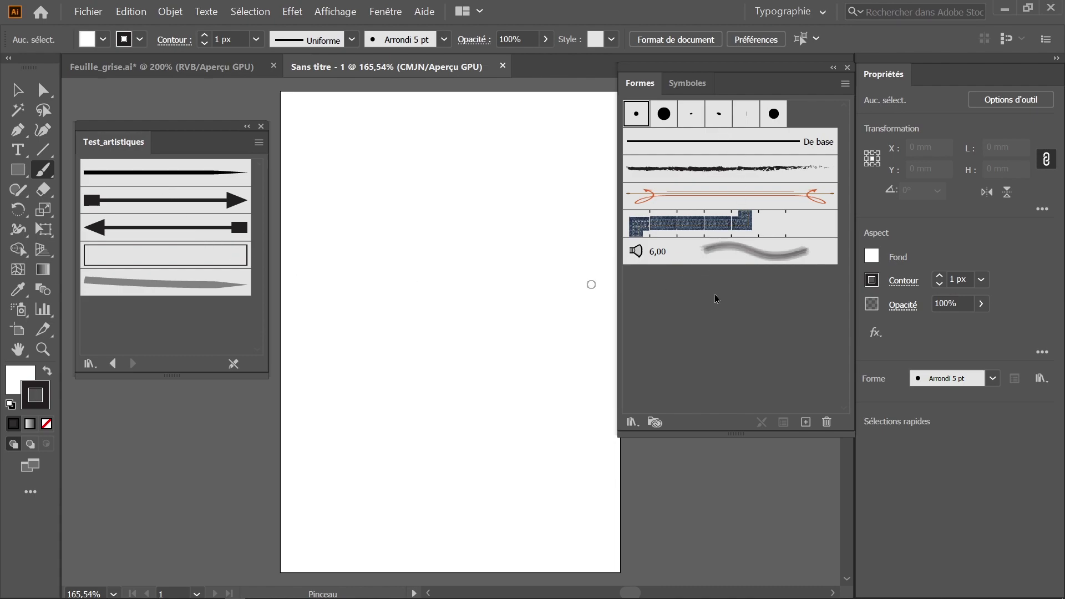
click(191, 200)
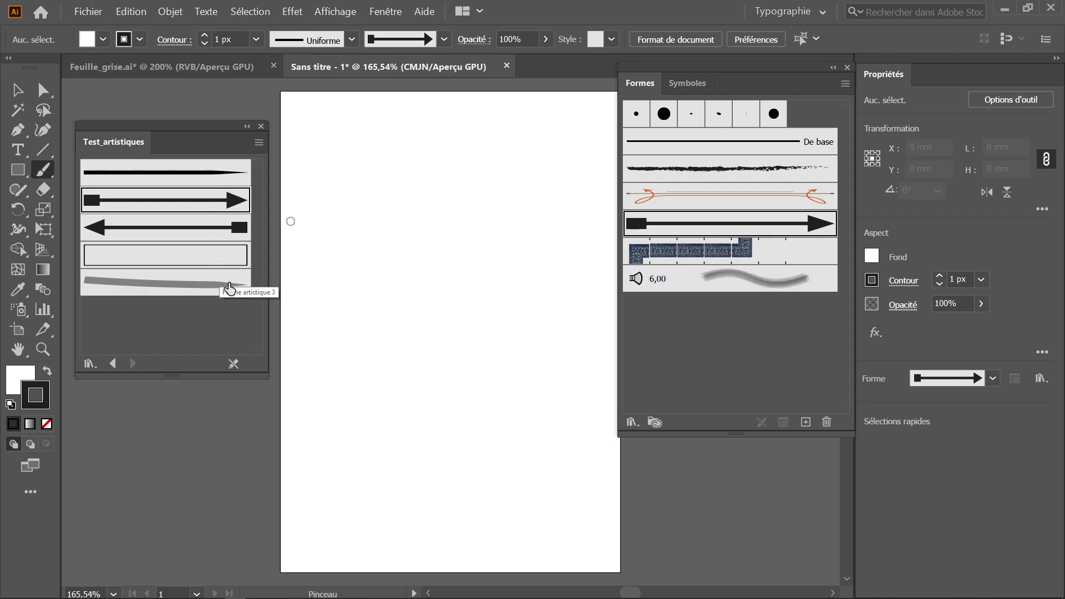
click(845, 84)
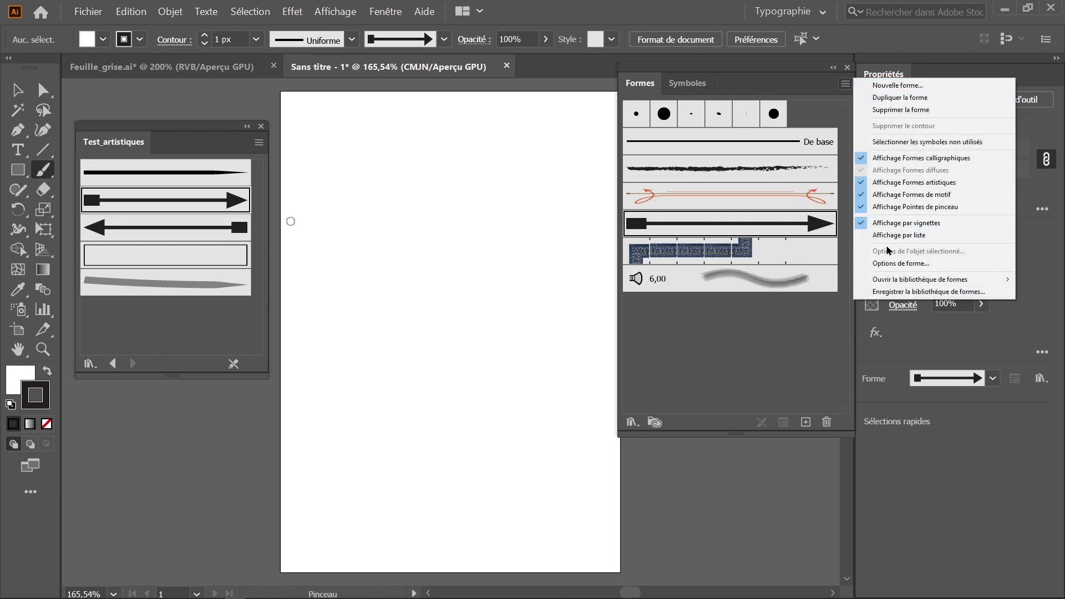